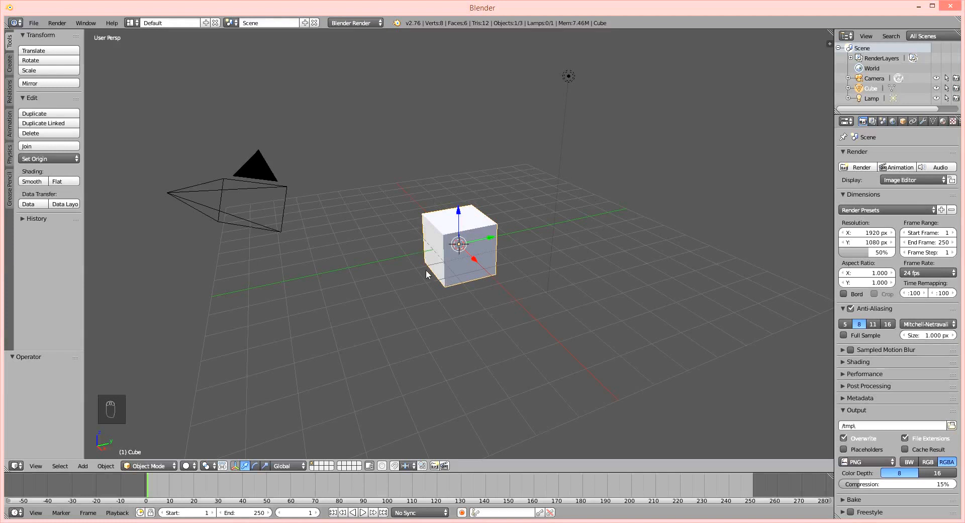
Delete the default camera and lamp from the scene, keeping only the cube.
middle_click_drag(435, 267, 455, 271)
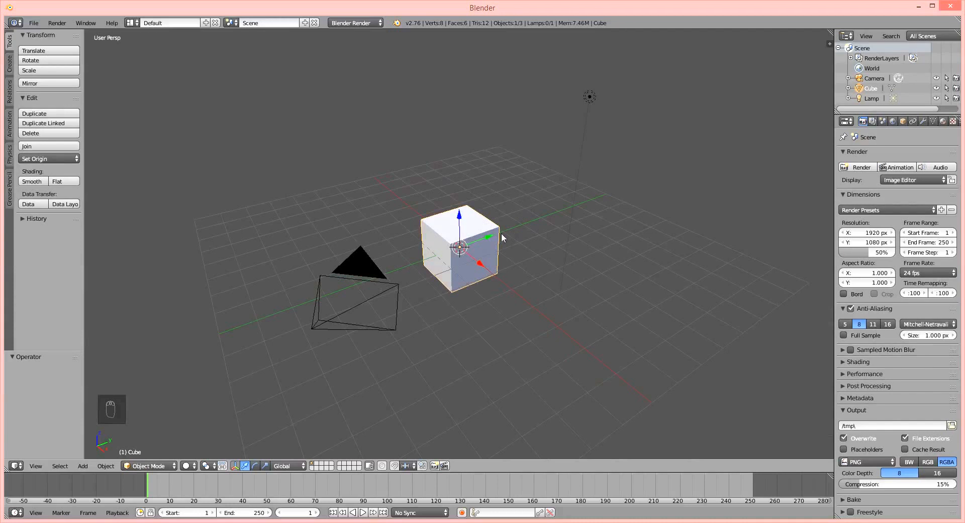
middle_click_drag(501, 233, 490, 273)
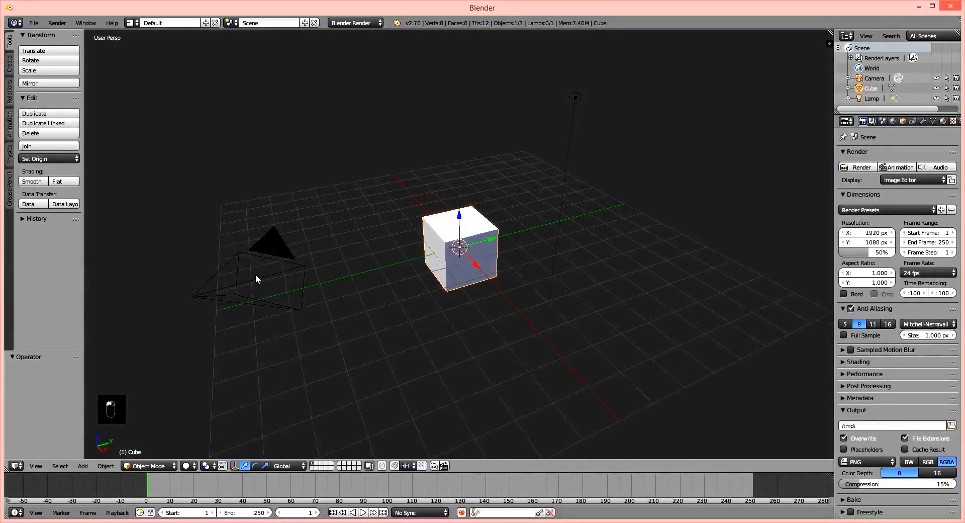
right_click(256, 275)
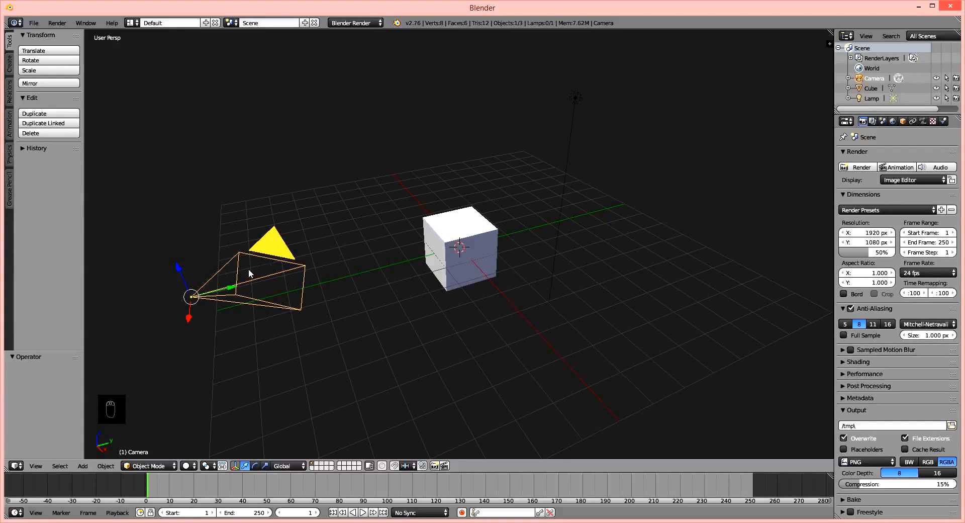
right_click(576, 98, "shift")
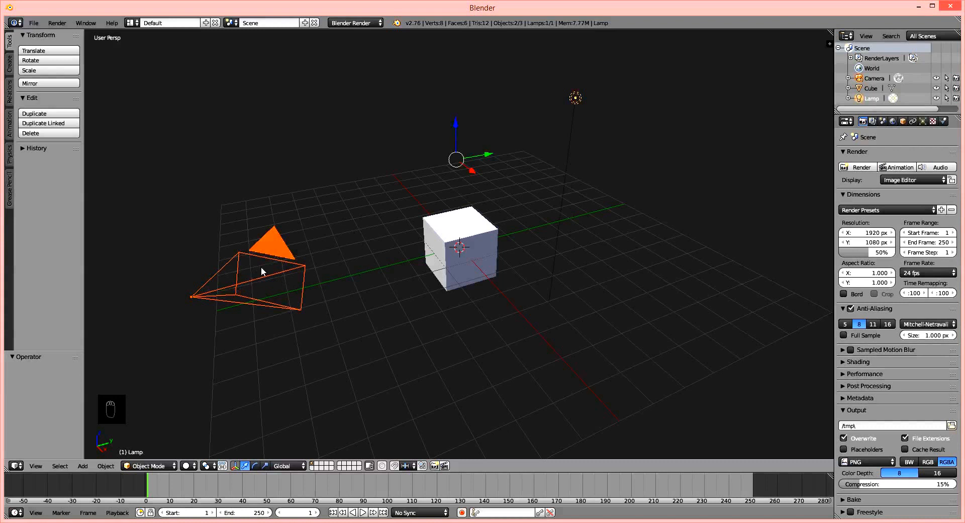
key("Delete")
left_click(512, 161)
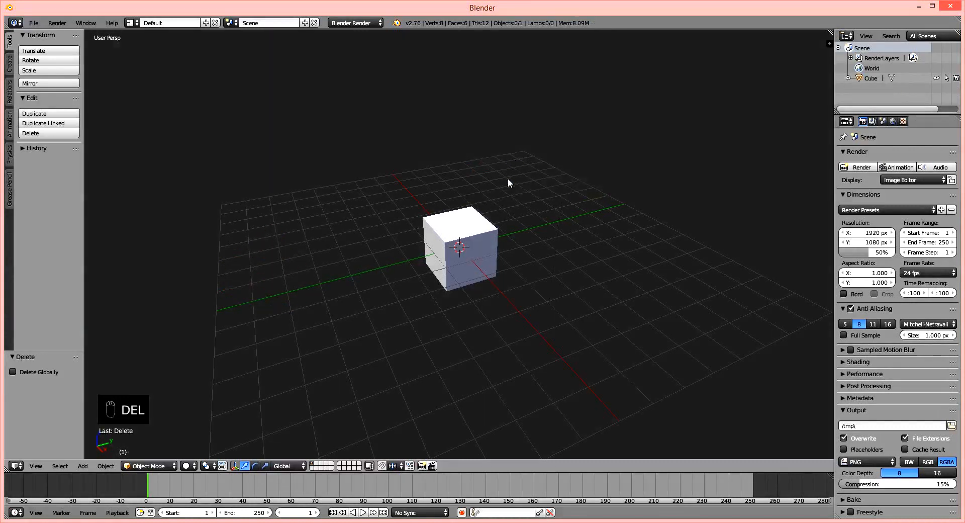
Move the cube up by 1 unit along the global Z axis.
right_click(482, 236)
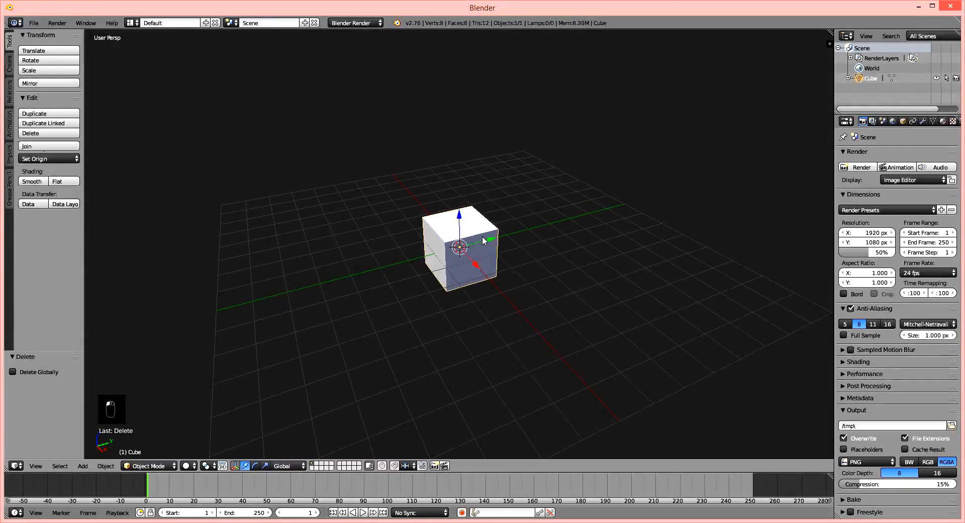
scroll(465, 268, "up", 3)
scroll(469, 260, "down", 2)
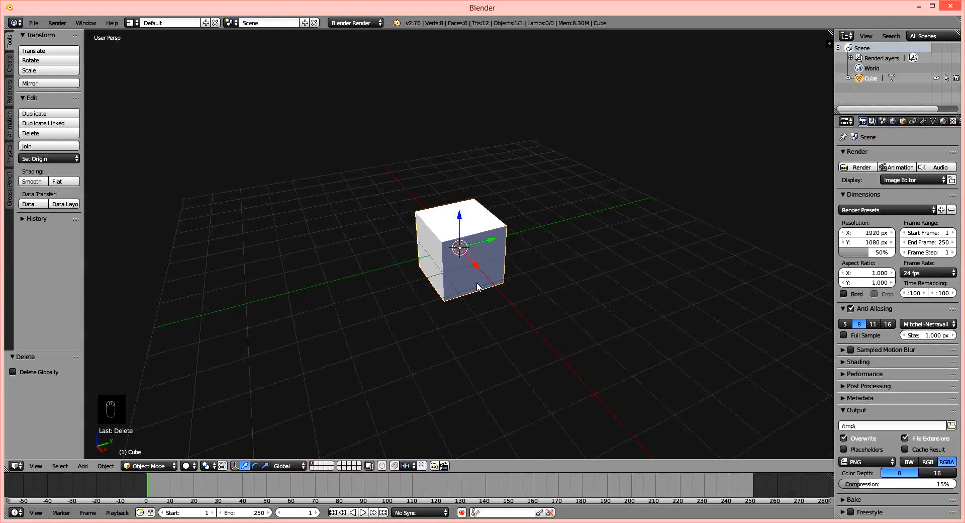
middle_click_drag(477, 283, 473, 206)
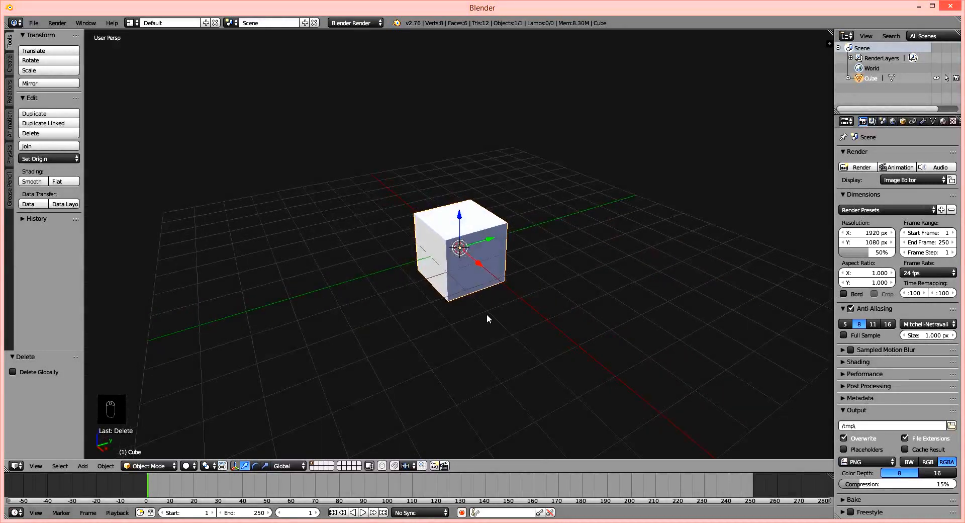
key("g")
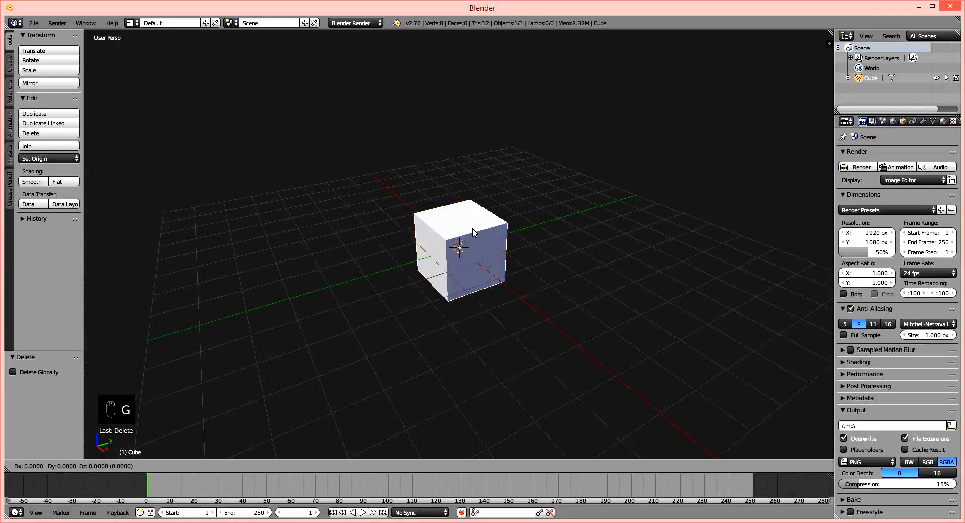
key("z")
key("1")
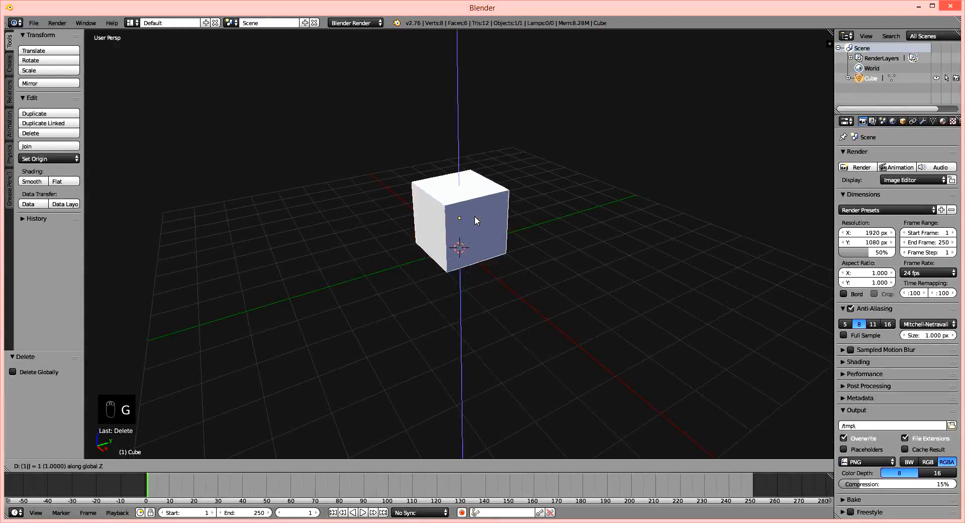
key("Return")
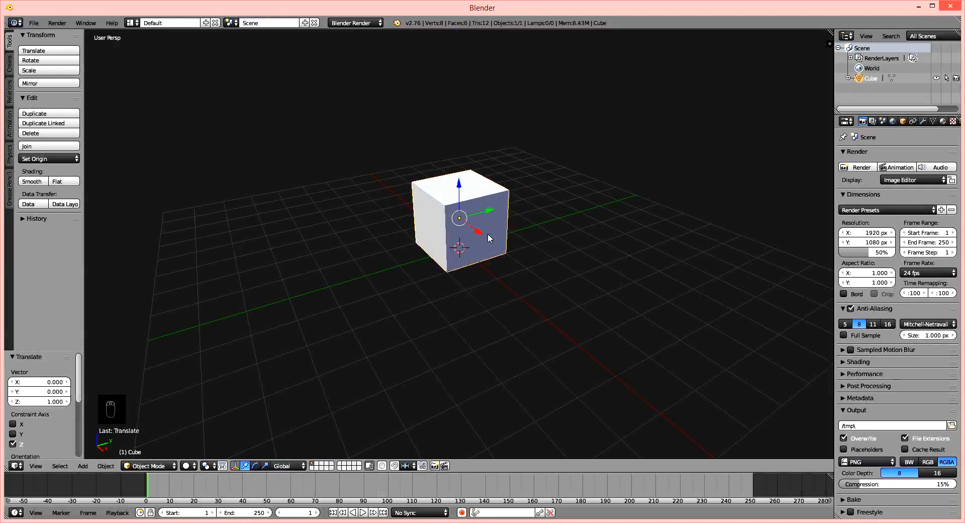
Set the scene's measurement units to Metric and return to the render settings.
left_click(884, 122)
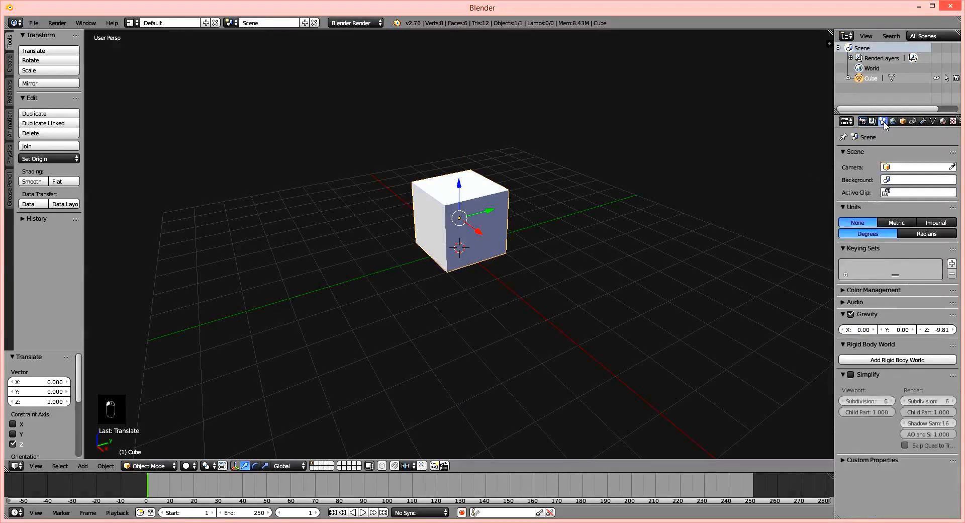
left_click(895, 224)
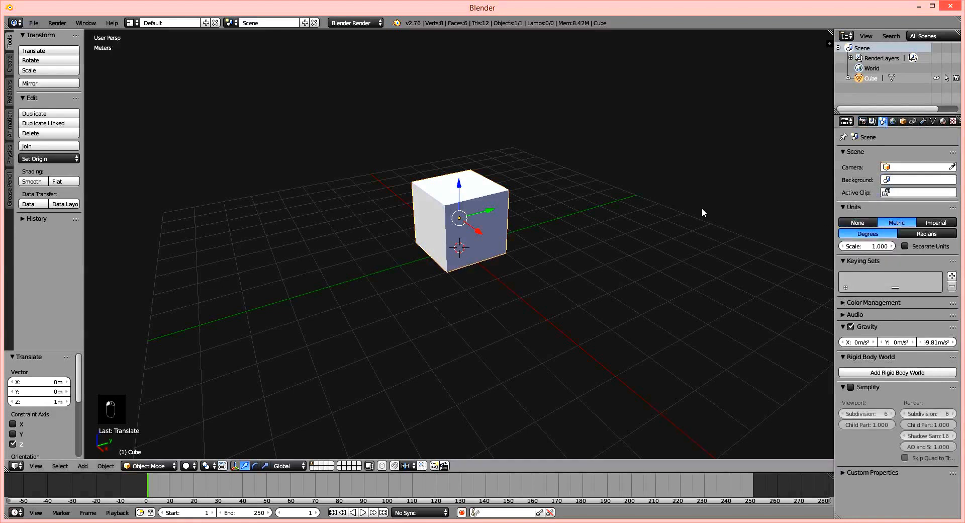
left_click(862, 122)
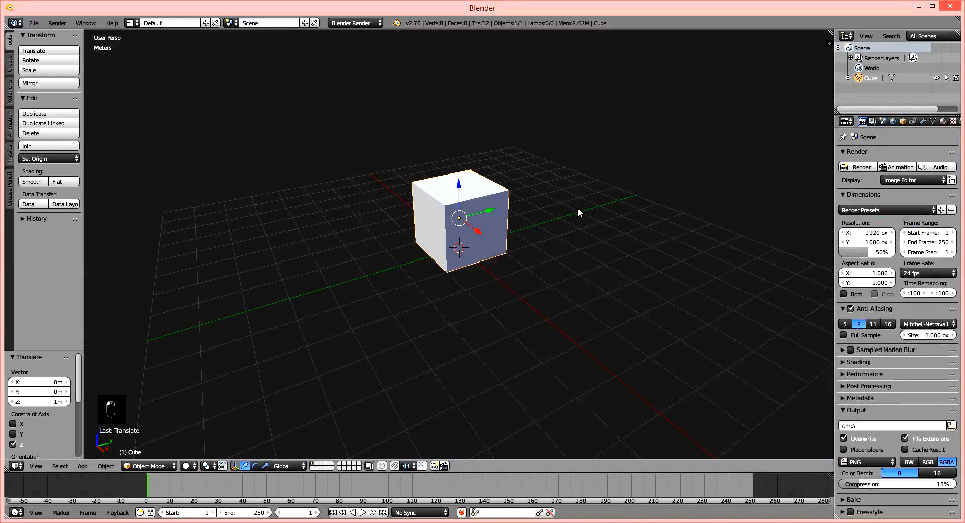
Try switching the cube back and forth between Edit Mode and Object Mode.
middle_click_drag(455, 231, 473, 250, "shift")
scroll(461, 245, "up", 2)
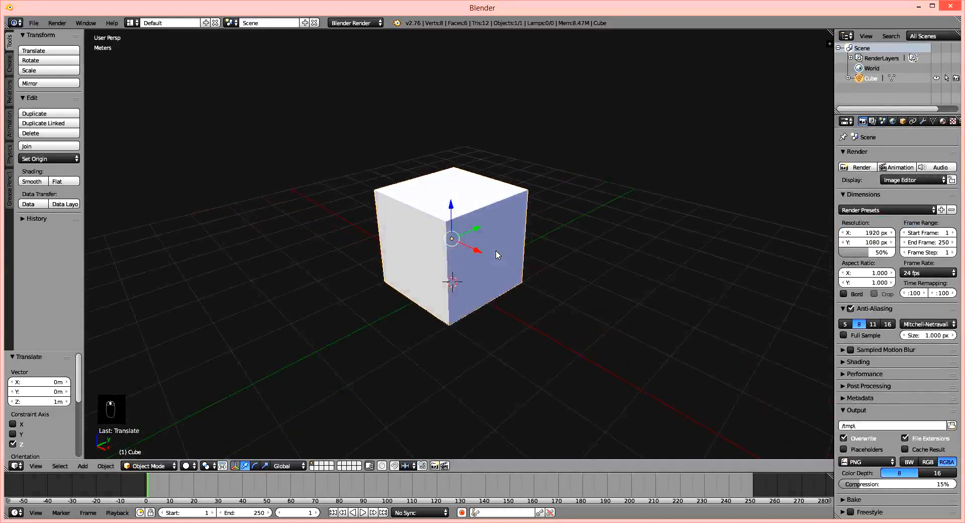
scroll(473, 248, "up", 2)
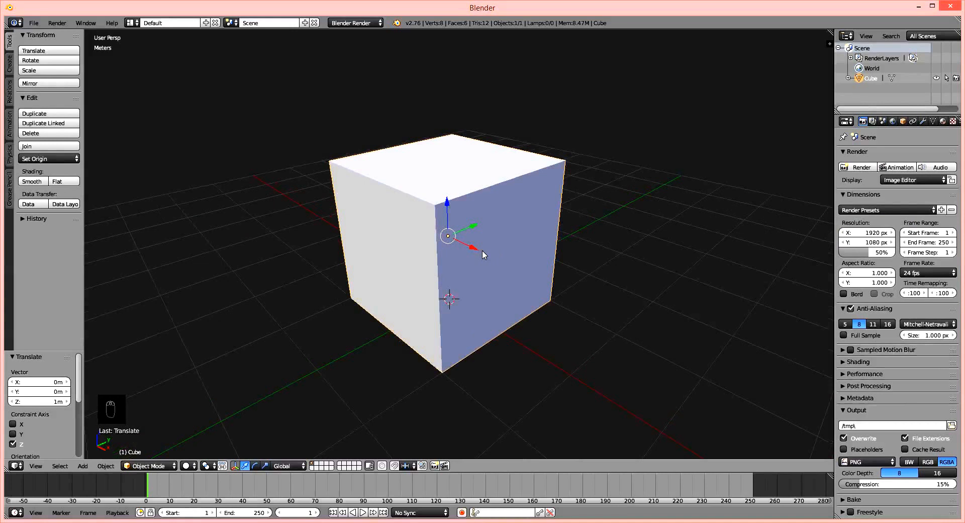
left_click(166, 468)
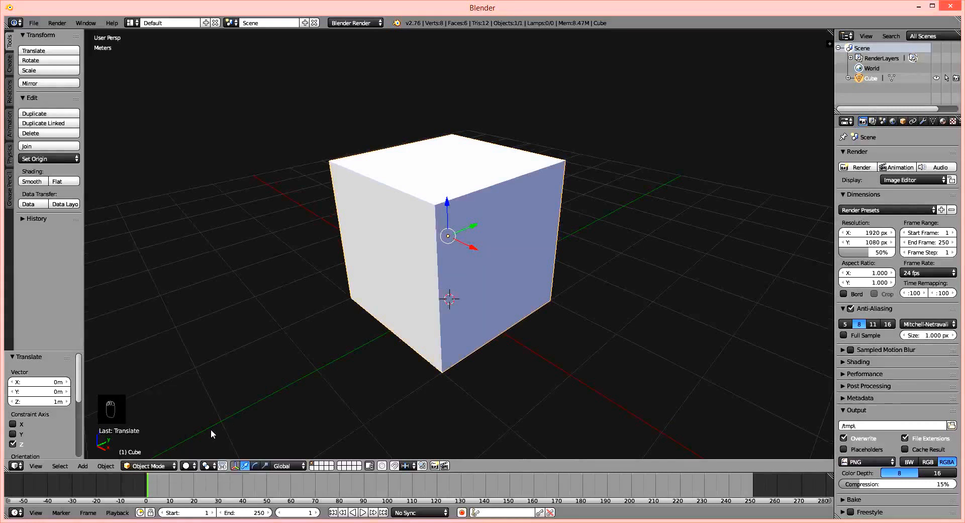
left_click(148, 466)
left_click(147, 442)
left_click(147, 466)
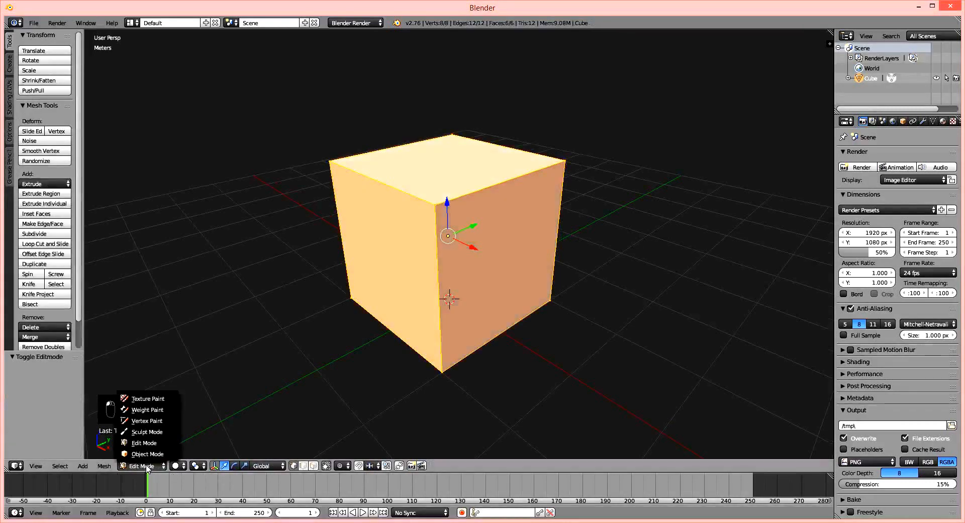
left_click(135, 454)
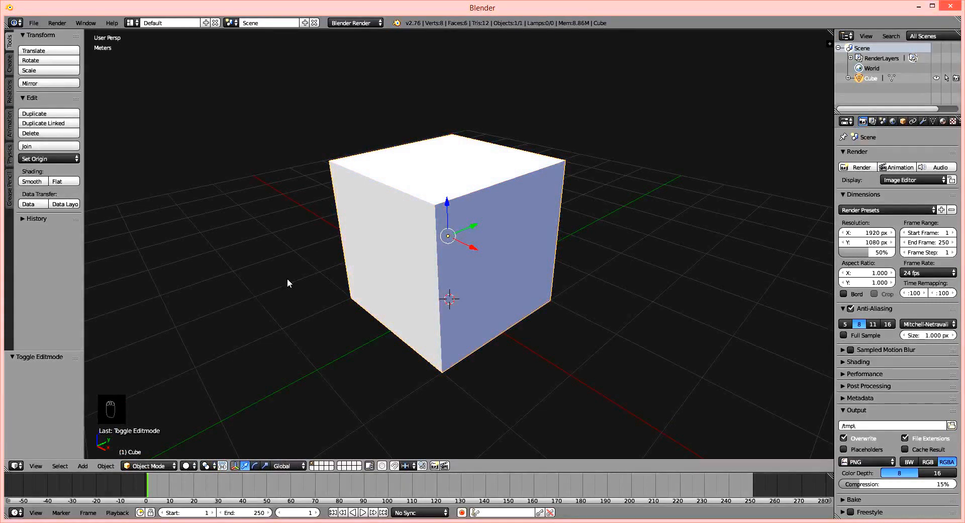
key("Tab")
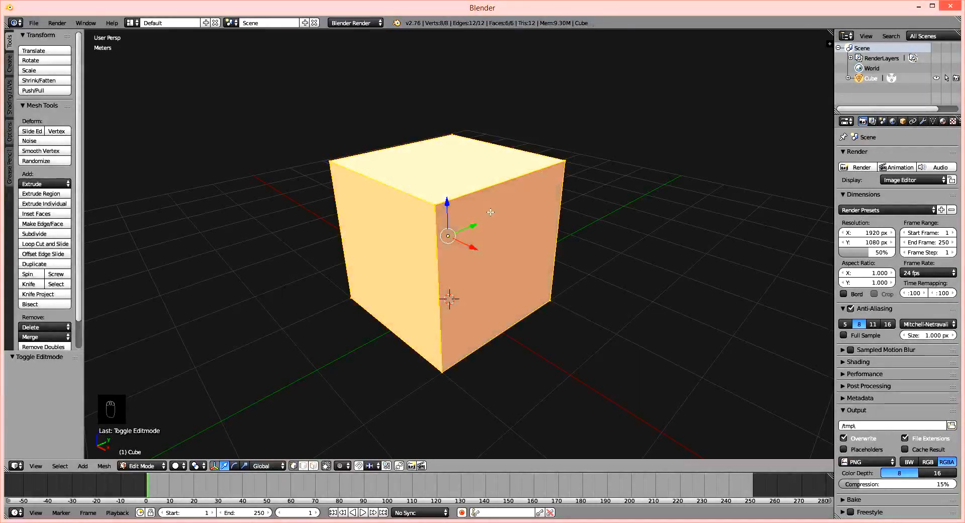
key("Tab")
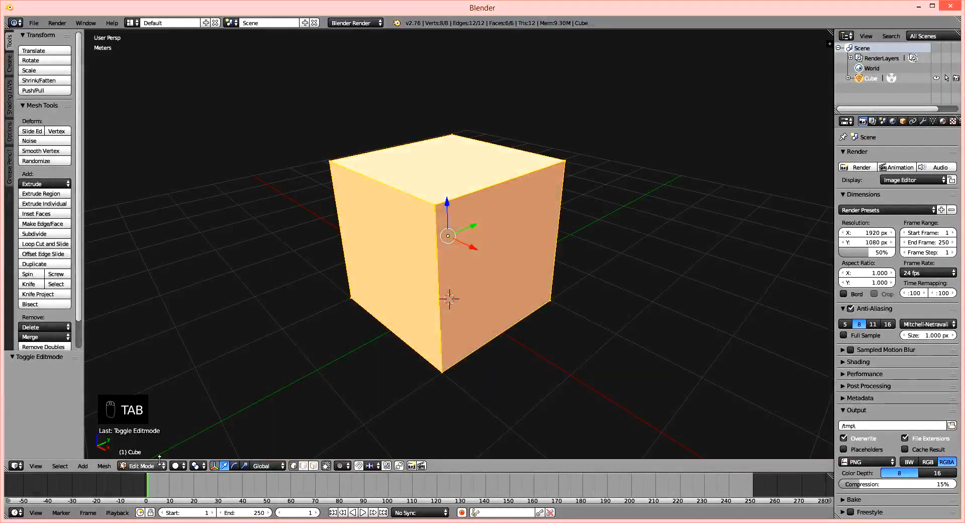
key("Tab")
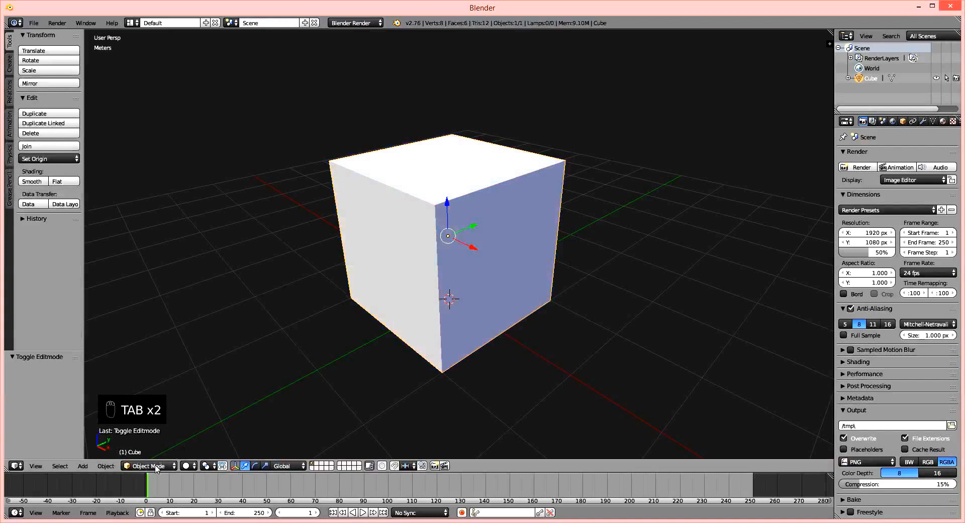
key("Tab")
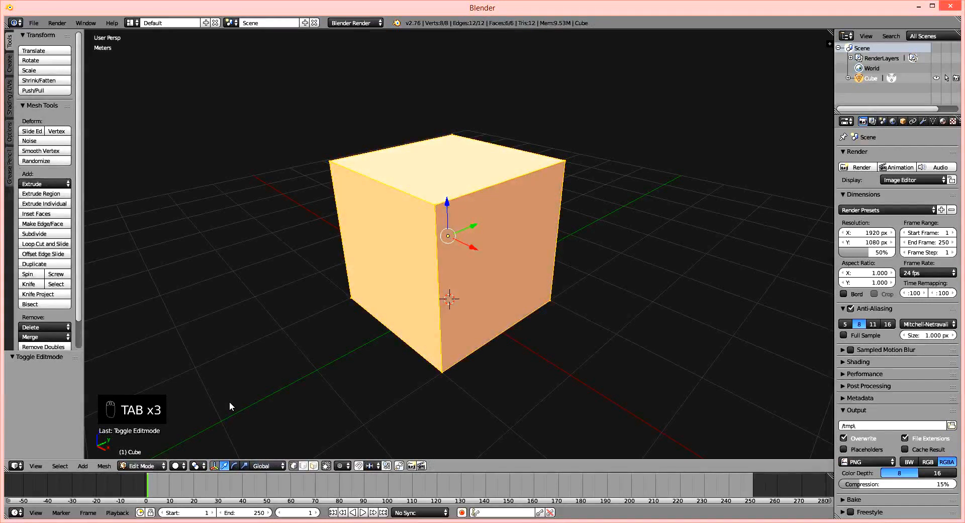
key("Tab")
key("Tab")
In Edit Mode, clear the mesh selection and use face selection to pick the cube's side face on the positive X side.
key("a")
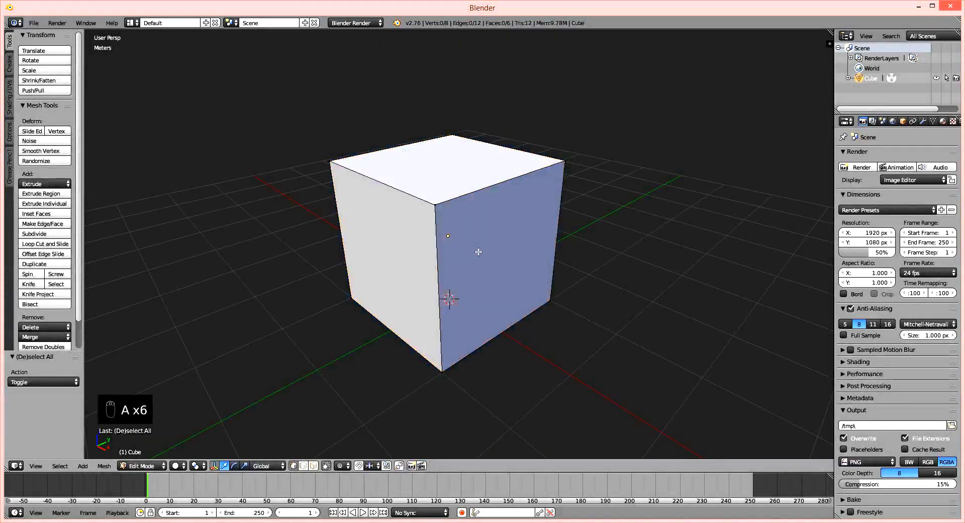
left_click(314, 467)
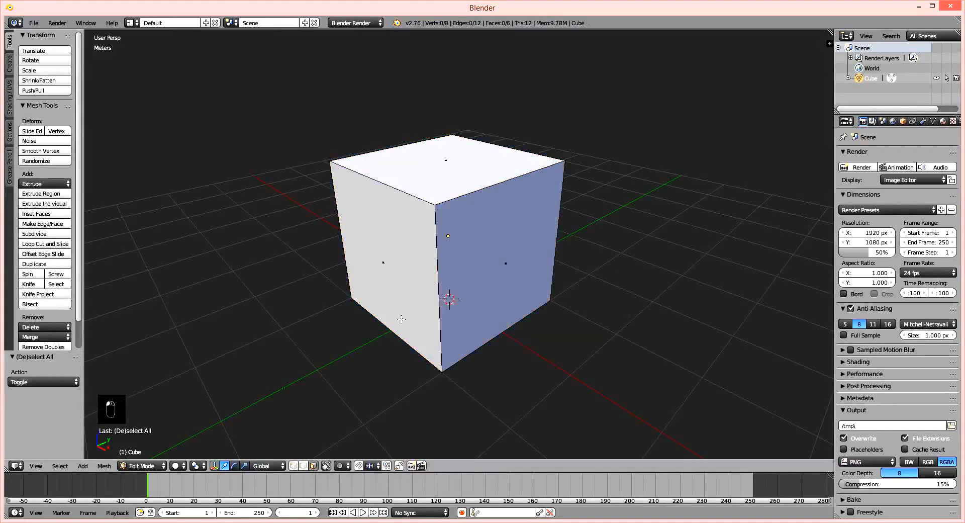
middle_click_drag(480, 273, 423, 297)
right_click(426, 301)
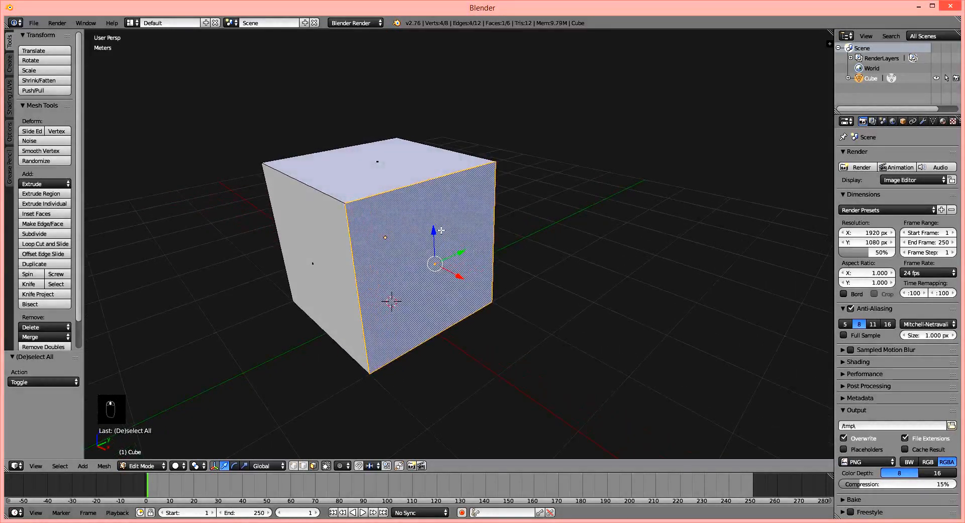
Try insetting the selected side face by about 0.29 and undo the inset.
key("i")
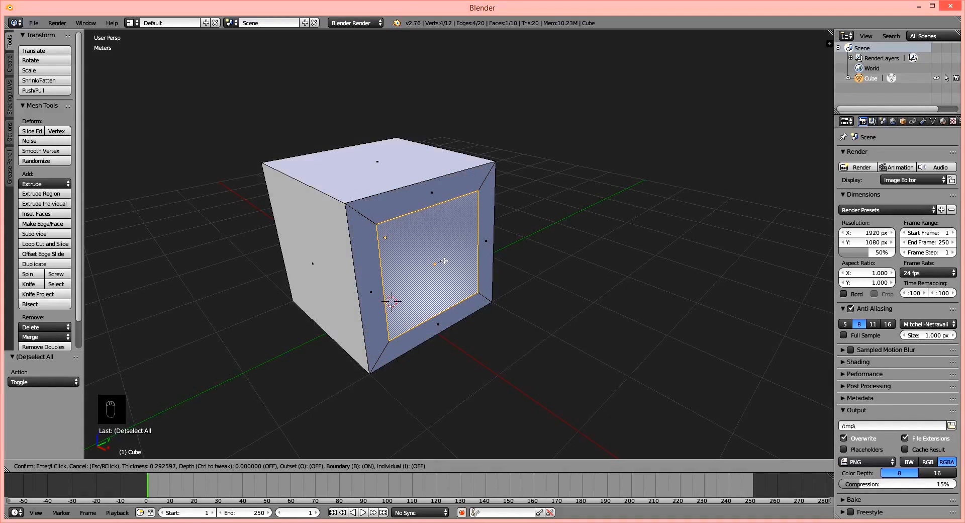
left_click(445, 261)
scroll(424, 245, "up", 1)
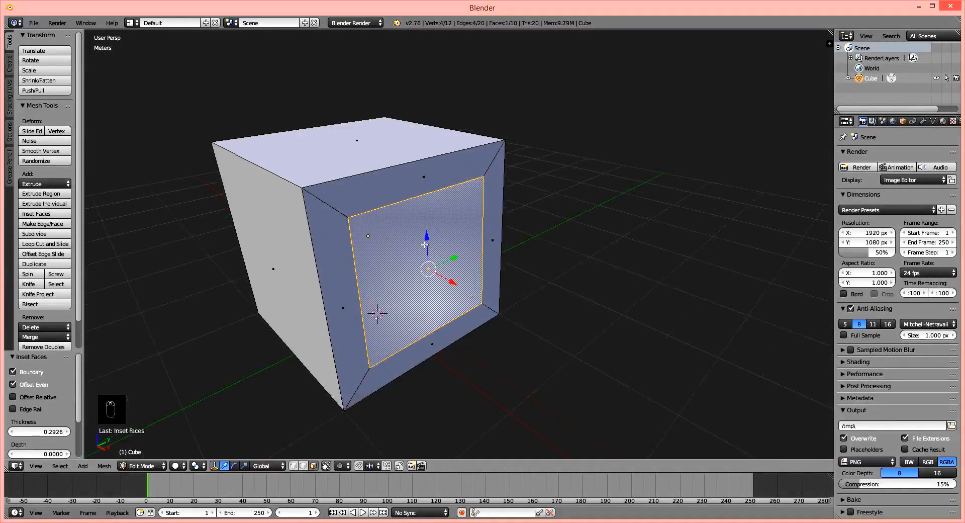
middle_click_drag(425, 245, 415, 222)
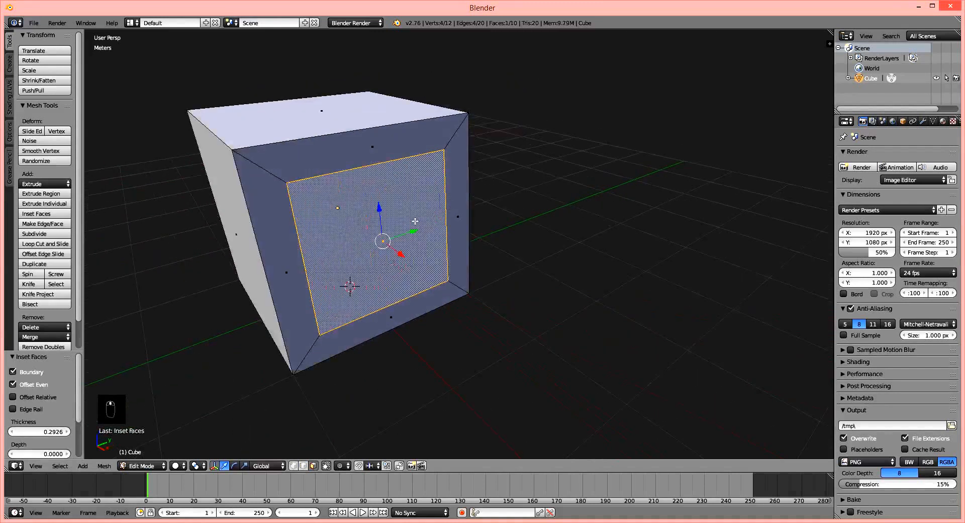
scroll(410, 221, "up", 3)
scroll(415, 211, "down", 3)
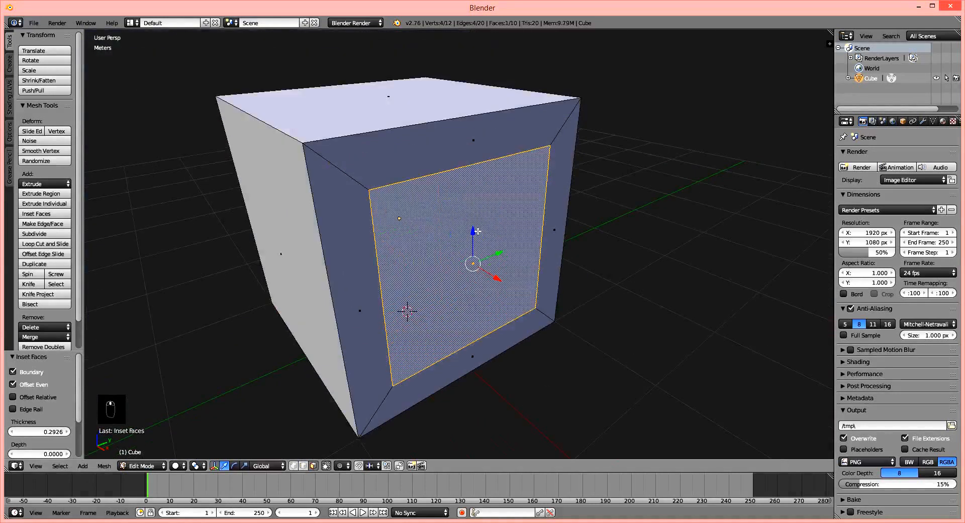
scroll(423, 198, "up", 1)
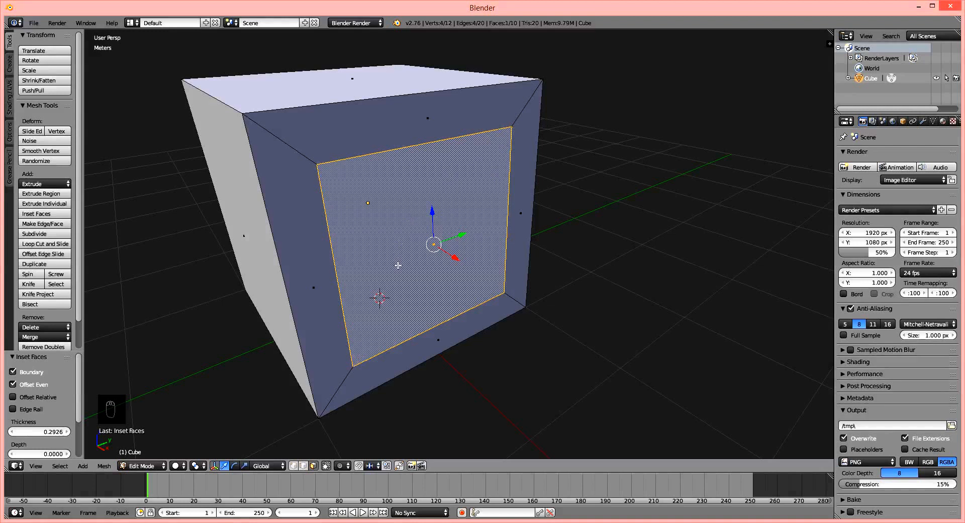
key("ctrl+z")
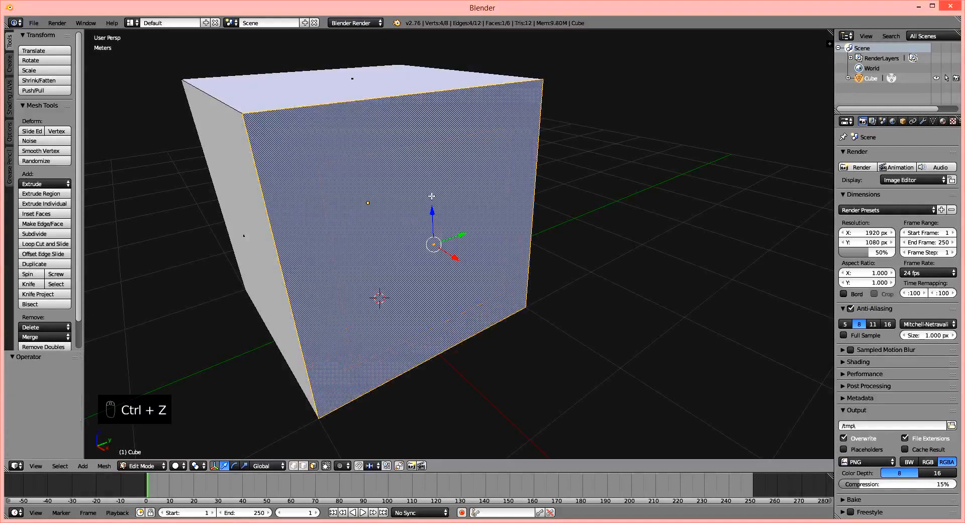
key("ctrl+z")
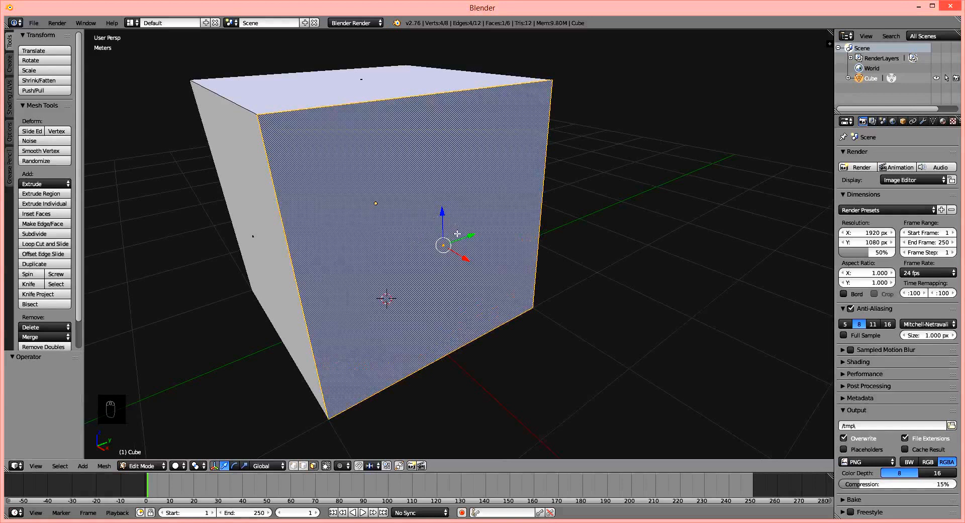
Try switching the selection between the cube's top and positive X side faces, cancel an inset of the side face and undo.
right_click(364, 92)
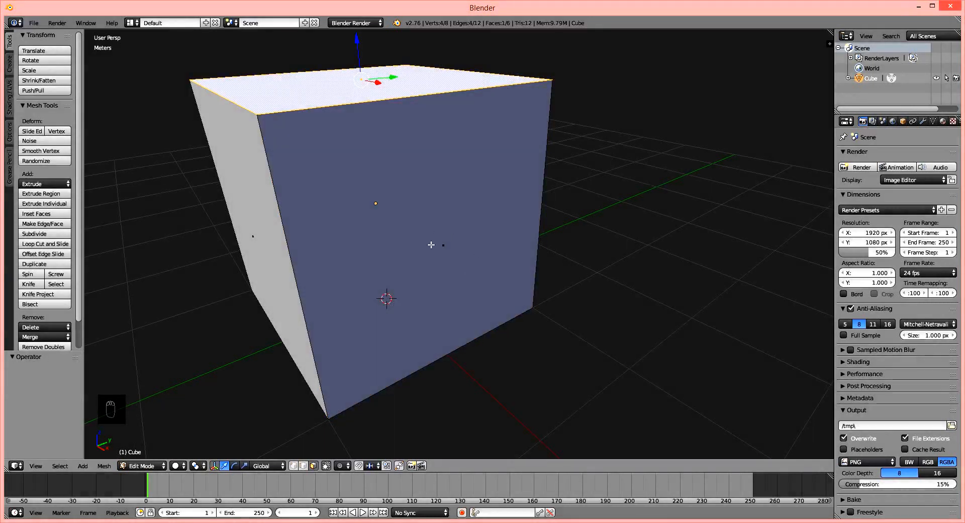
right_click(451, 243)
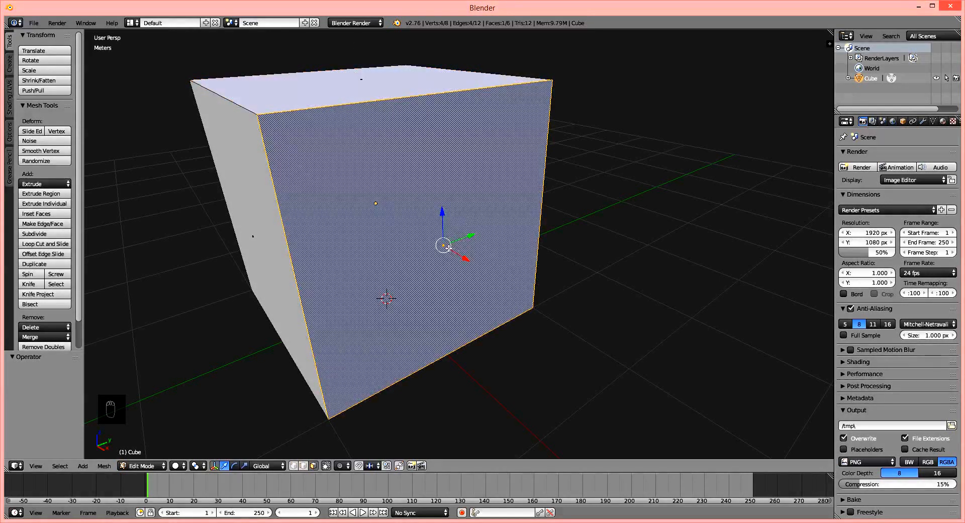
key("i")
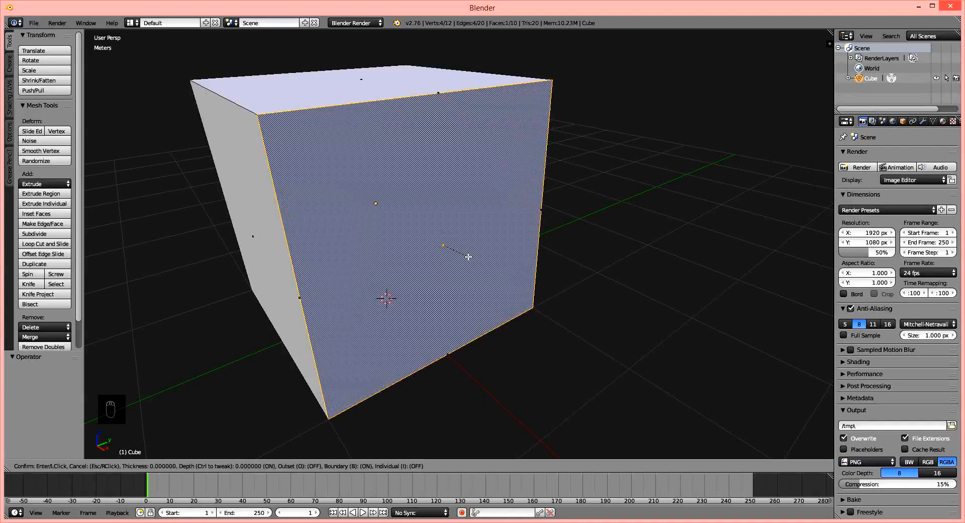
right_click(480, 276)
key("ctrl+z")
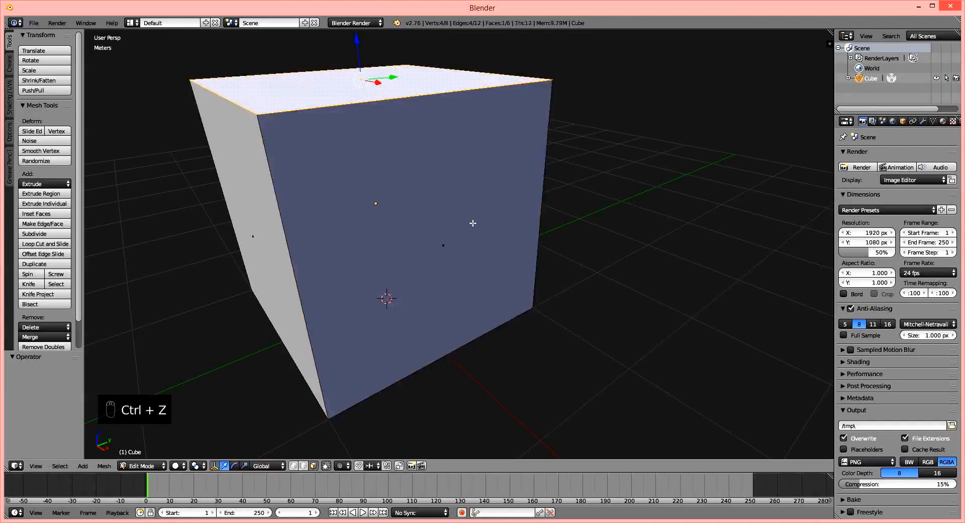
Try insetting the positive X side face by about 0.41 and undo it, and cancel a second inset of about 0.36.
right_click(445, 205)
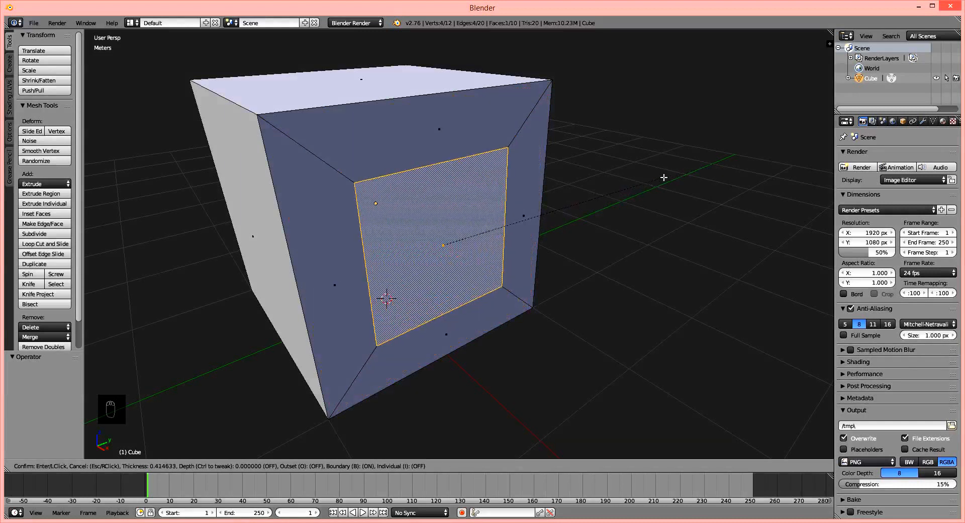
left_click(663, 177)
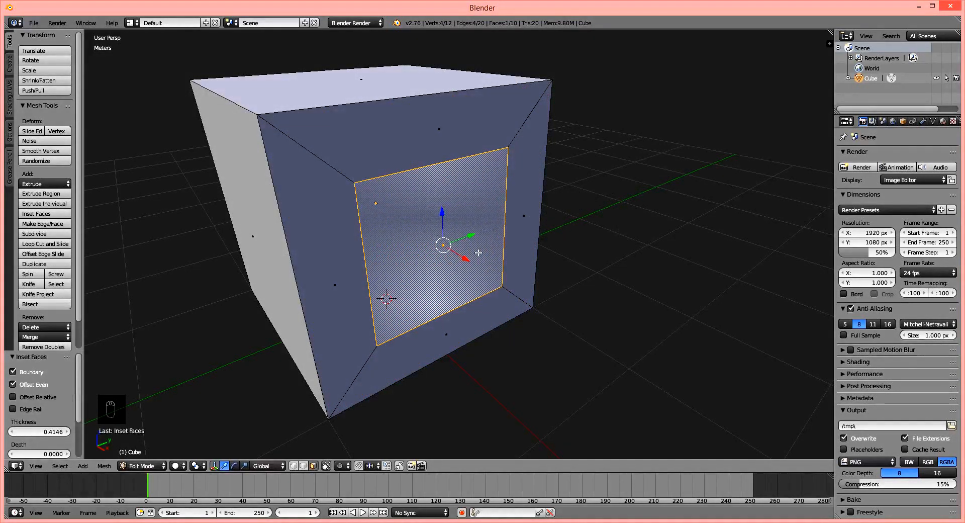
middle_click_drag(478, 253, 488, 254)
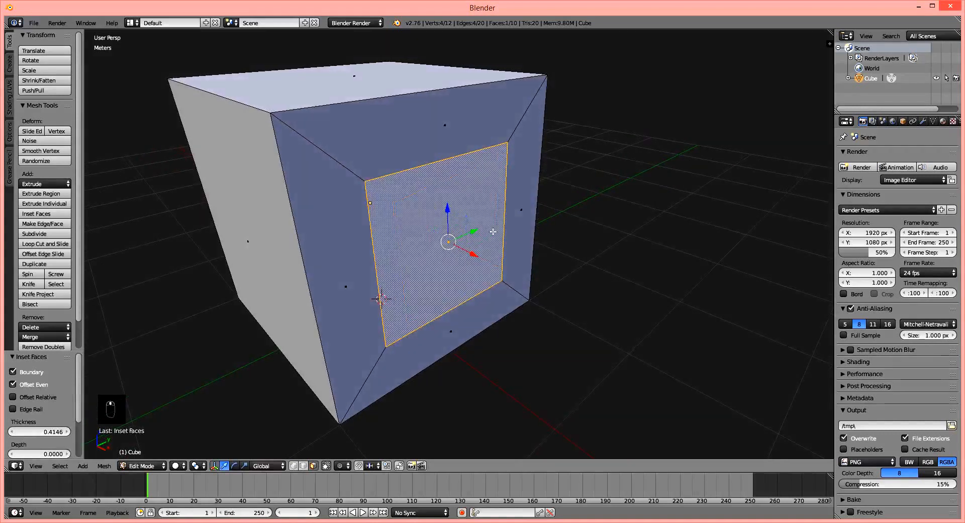
key("ctrl+z")
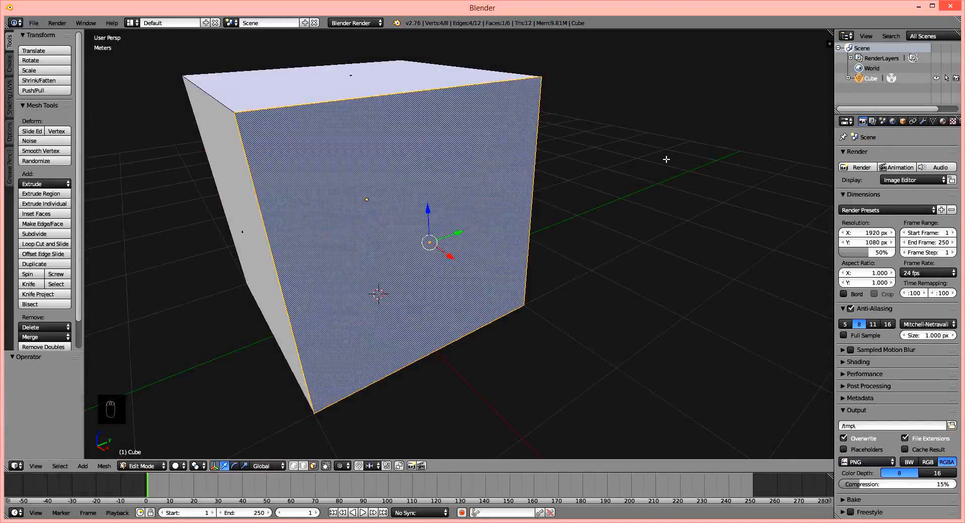
key("i")
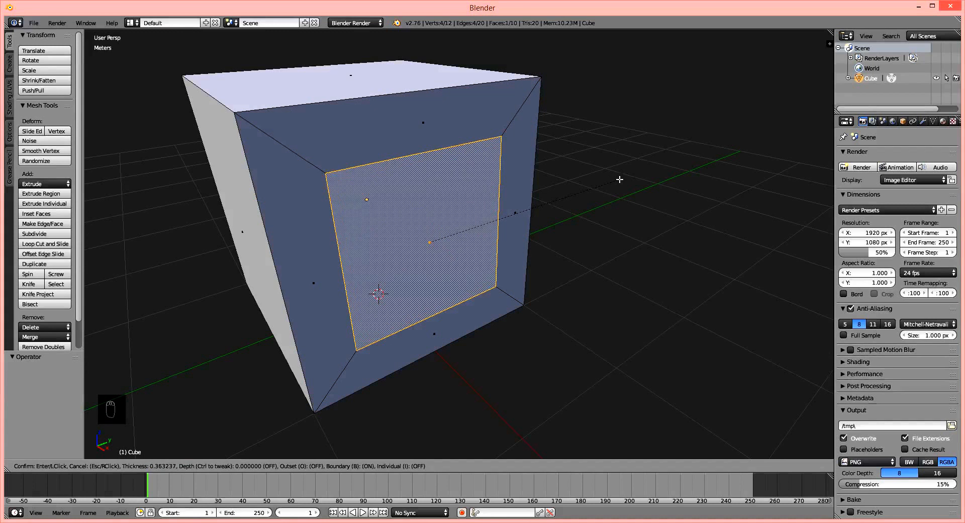
right_click(619, 180)
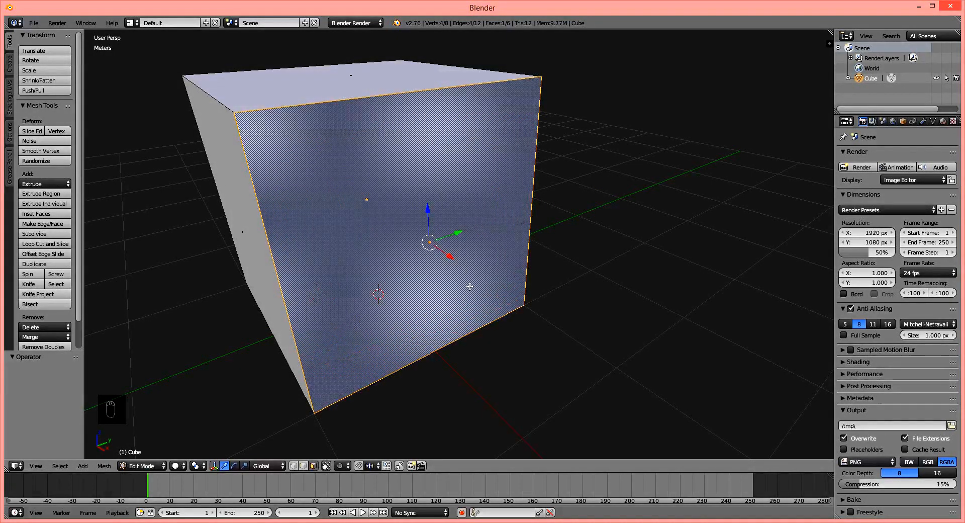
Try moving the selected side face and cancel the move.
middle_click_drag(470, 286, 425, 257)
key("g")
right_click(474, 263)
scroll(444, 273, "up", 2)
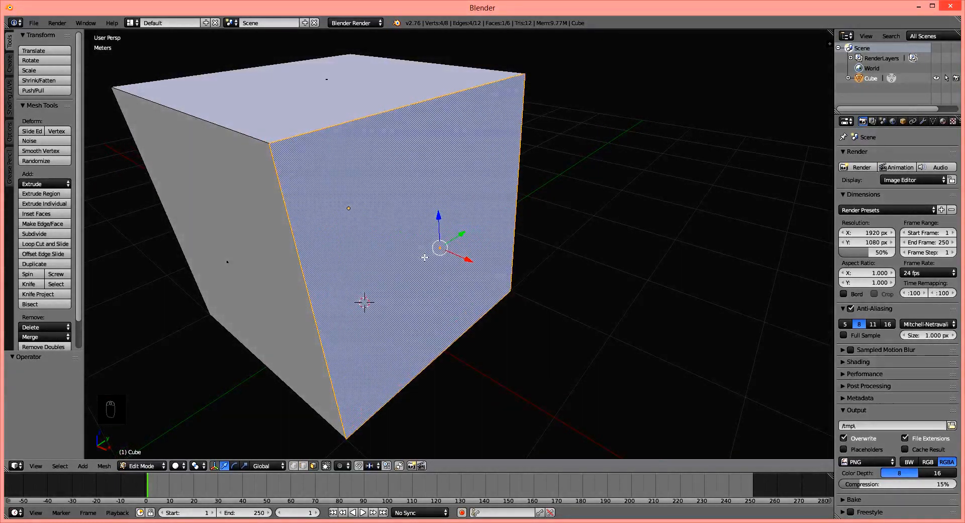
Try extruding the side face outward, cancel its movement, try moving the duplicated face freely, and undo the extrusion.
key("e")
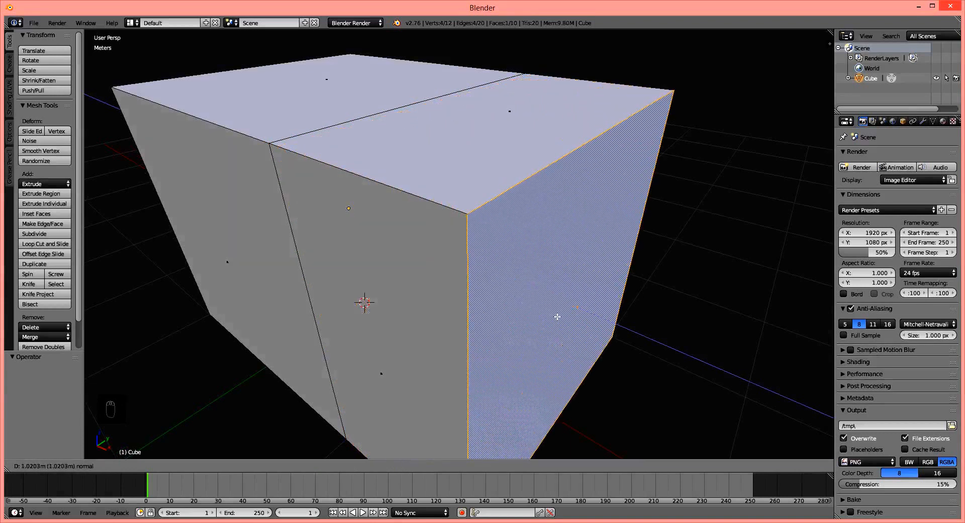
right_click(531, 306)
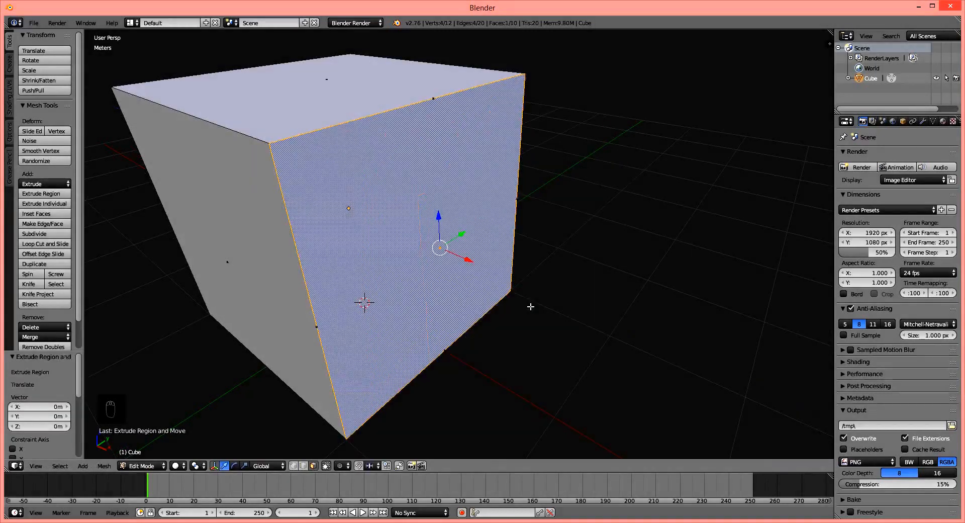
middle_click_drag(564, 267, 545, 264)
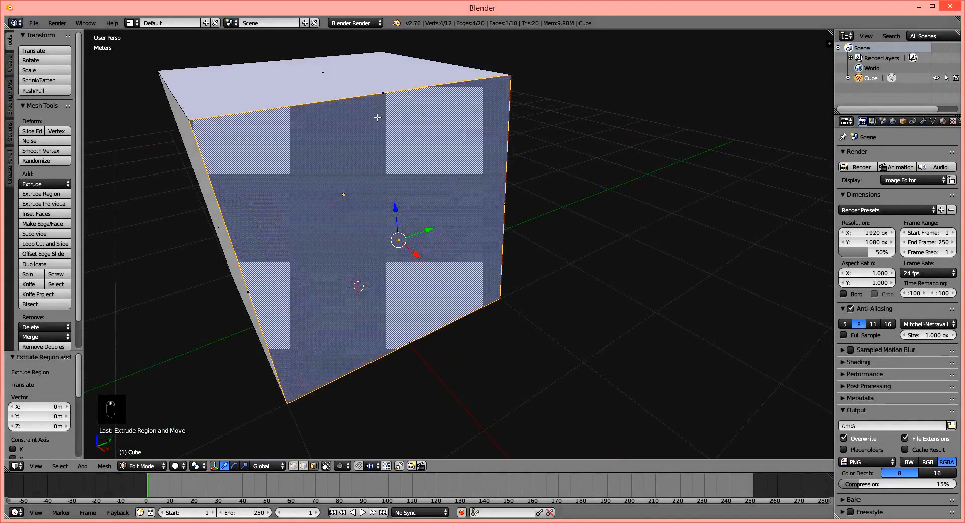
middle_click_drag(378, 118, 419, 94)
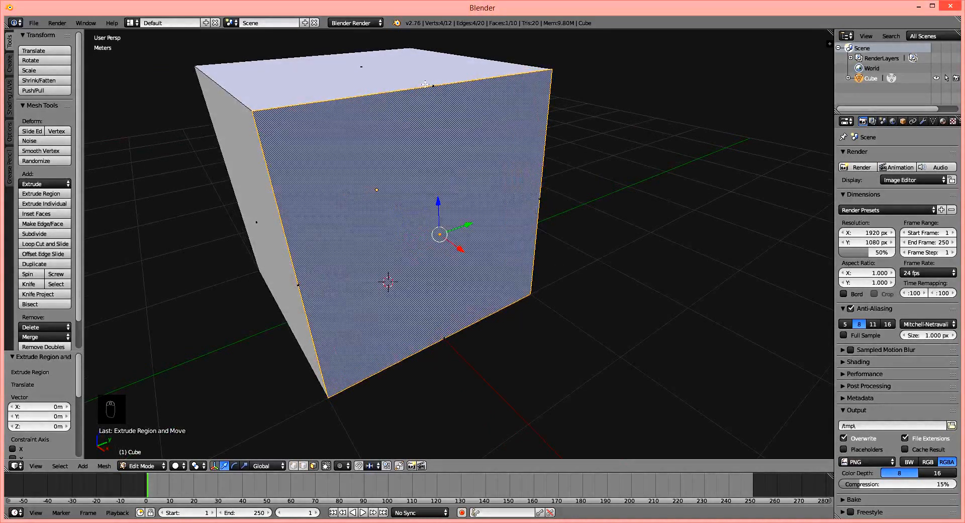
middle_click_drag(404, 204, 419, 203)
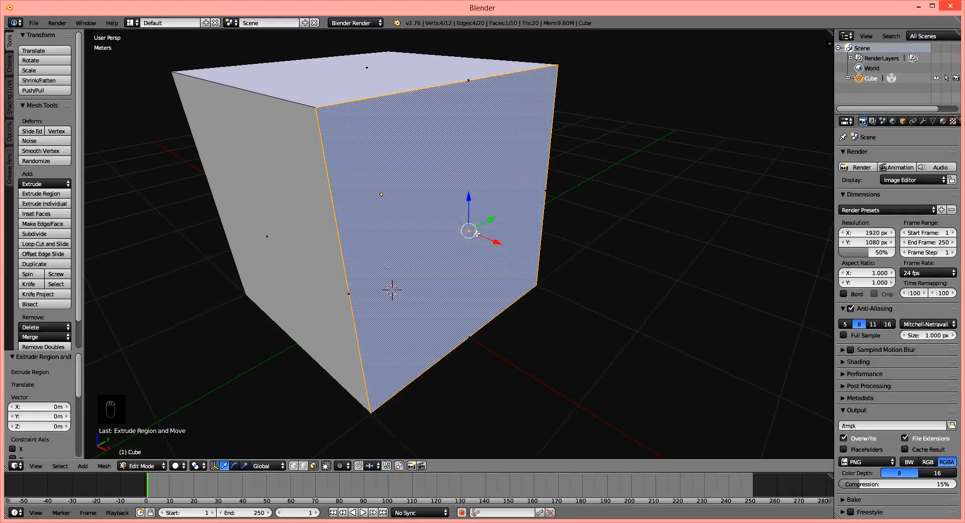
key("g")
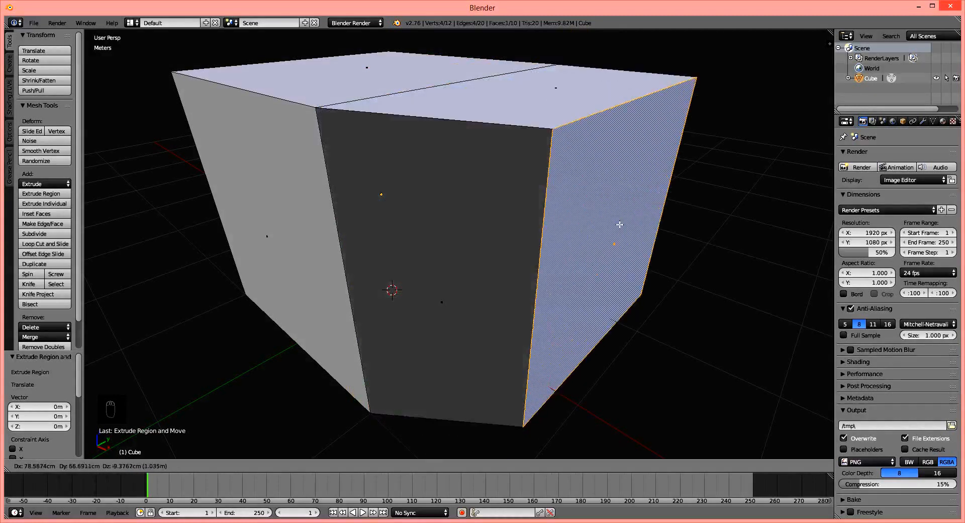
right_click(596, 271)
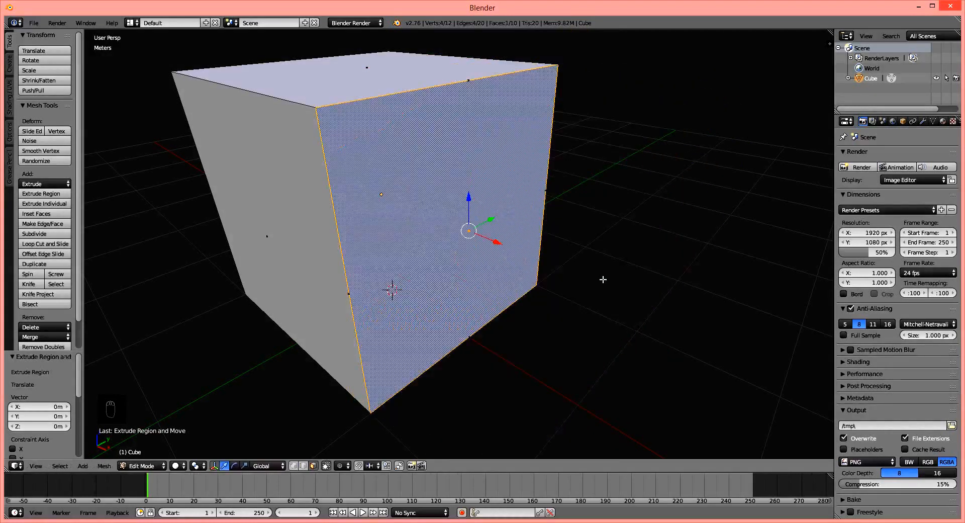
key("ctrl+z")
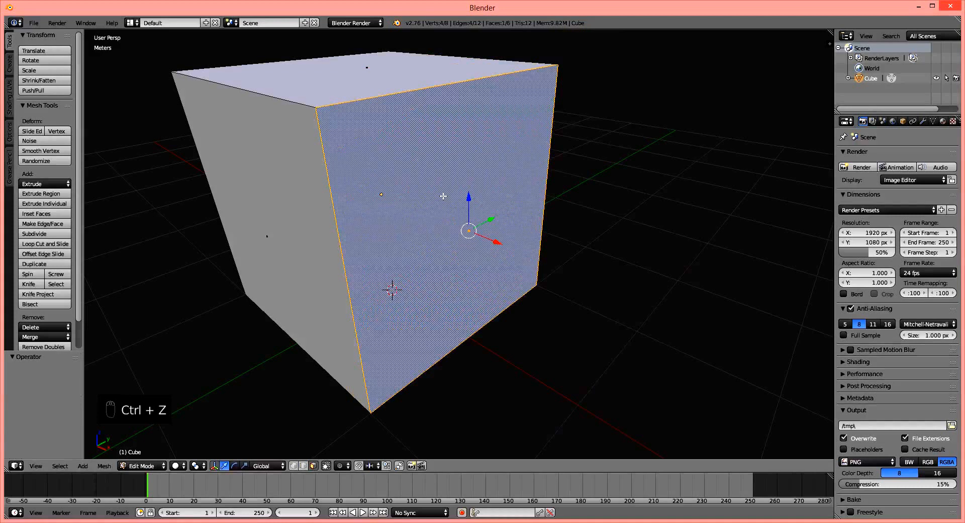
Repeat the cancelled extrusion of the side face, test it by moving the duplicated face, and undo the extrusion.
key("e")
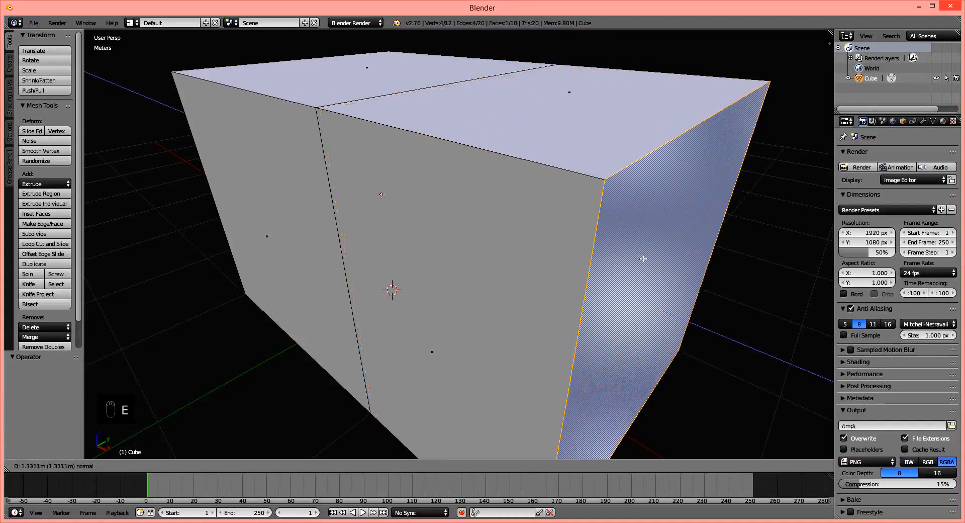
right_click(654, 264)
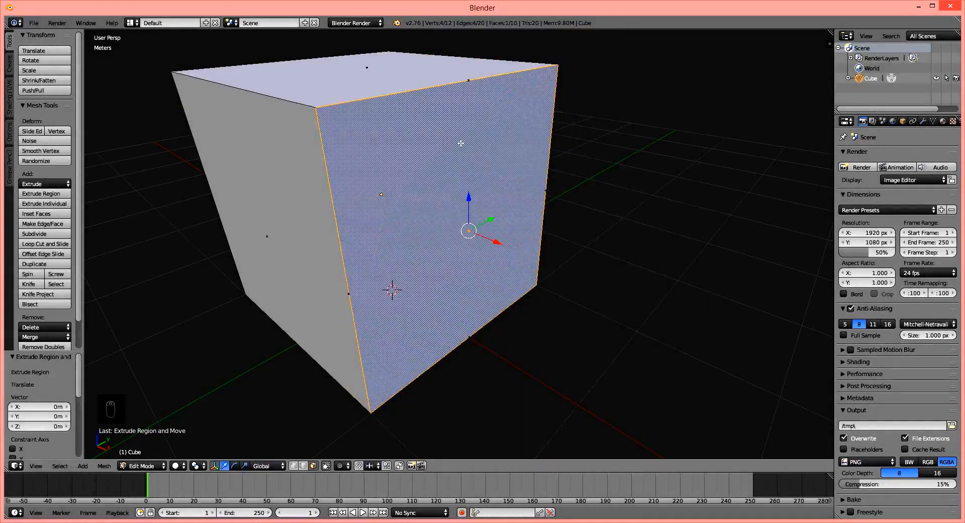
middle_click_drag(535, 207, 421, 182)
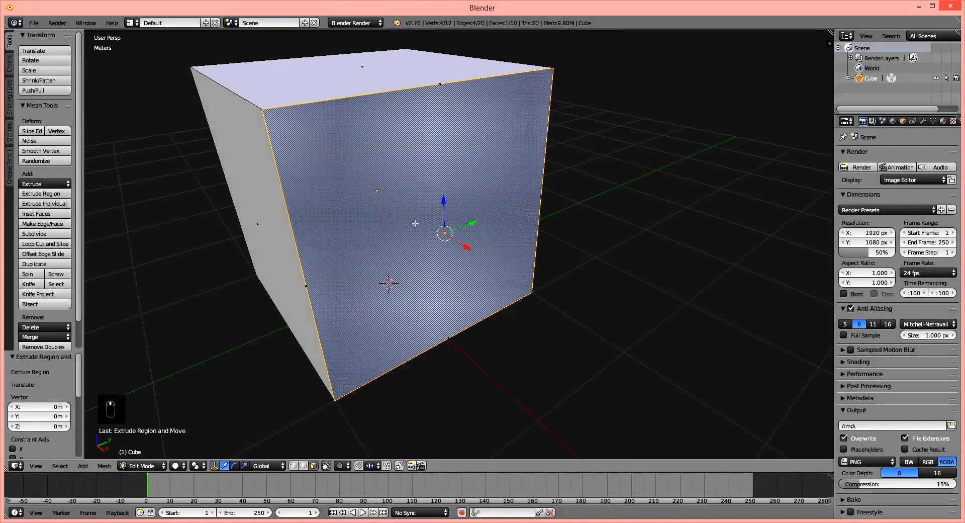
key("g")
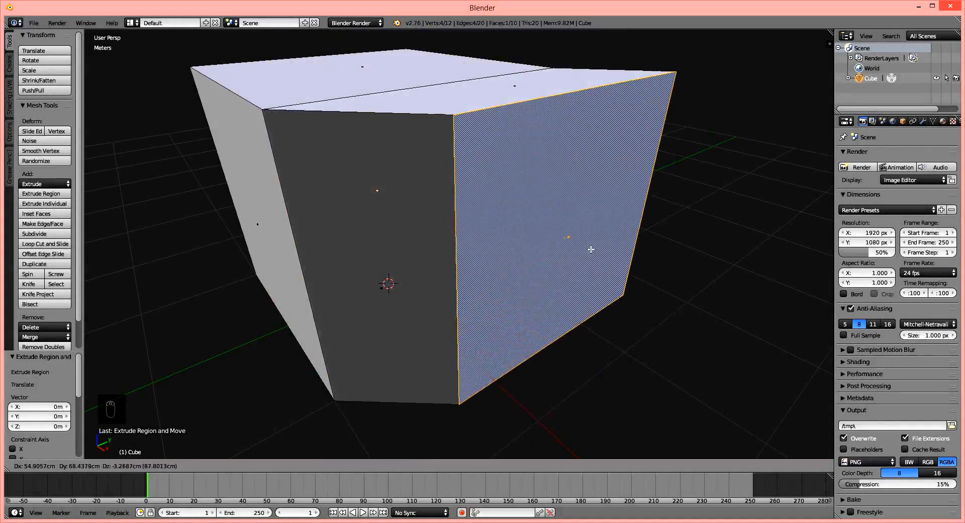
key("Escape")
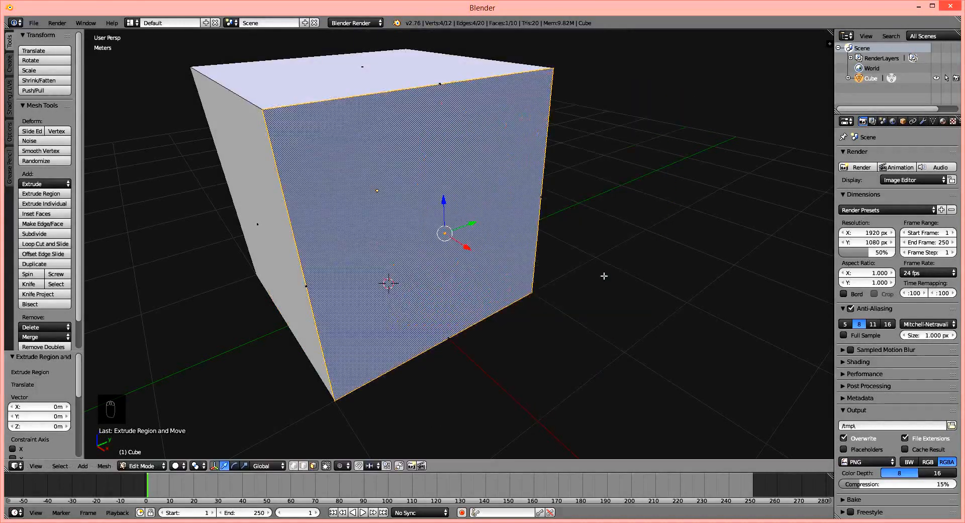
key("ctrl+z")
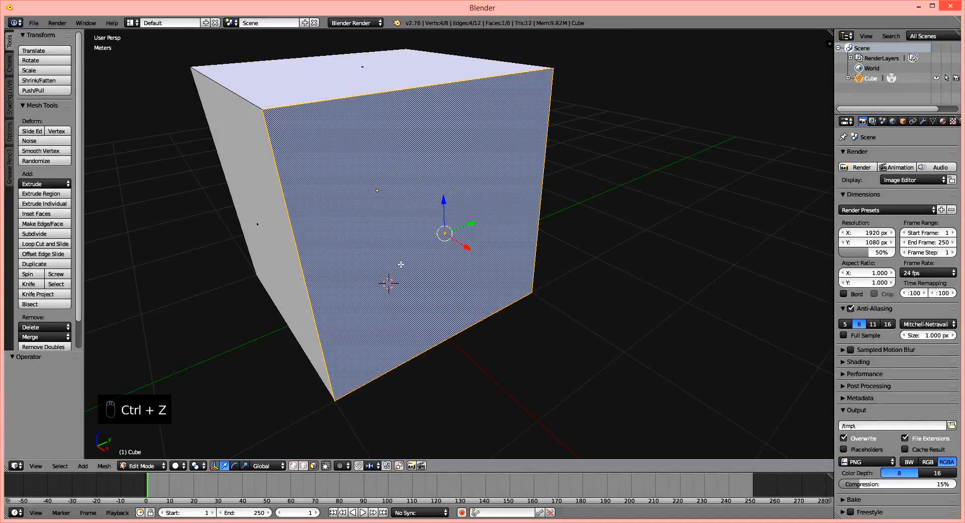
Inset the cube's positive X side face by about 0.29.
middle_click_drag(471, 261, 486, 214)
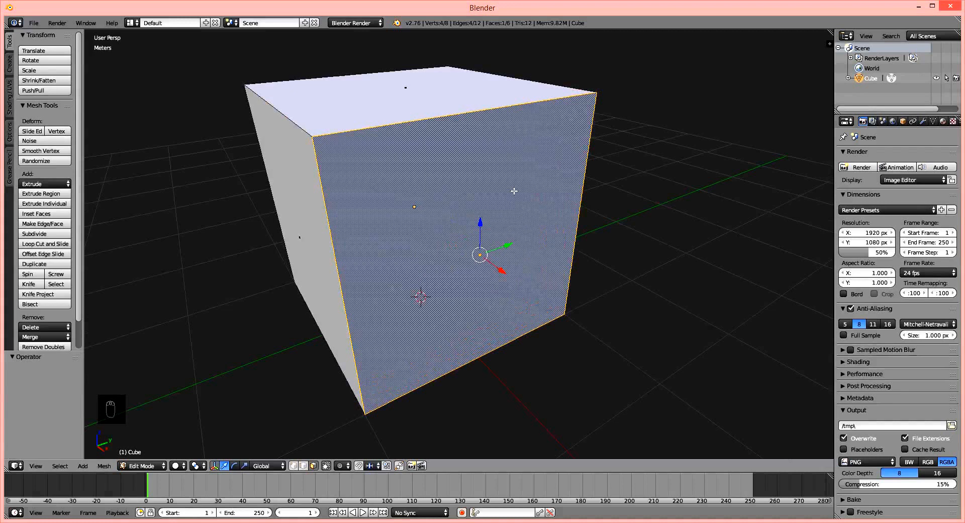
key("i")
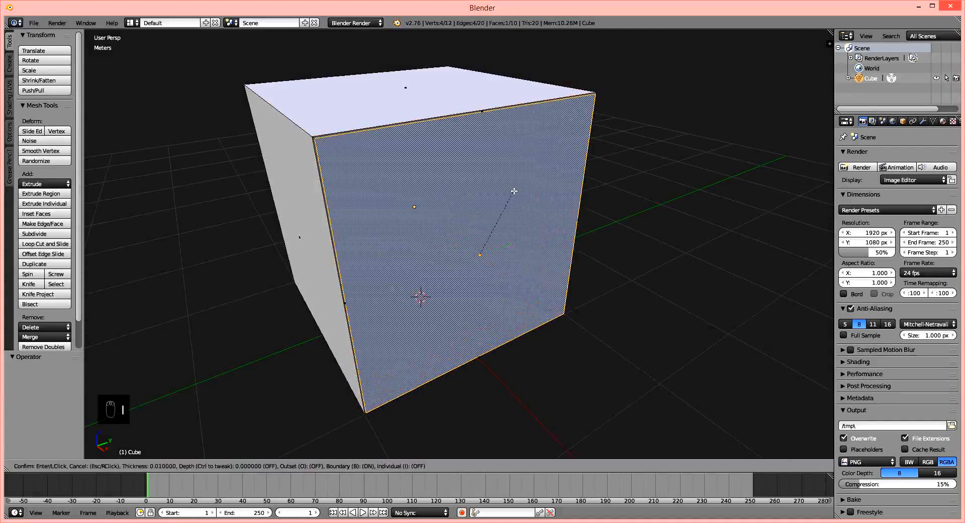
left_click(491, 223)
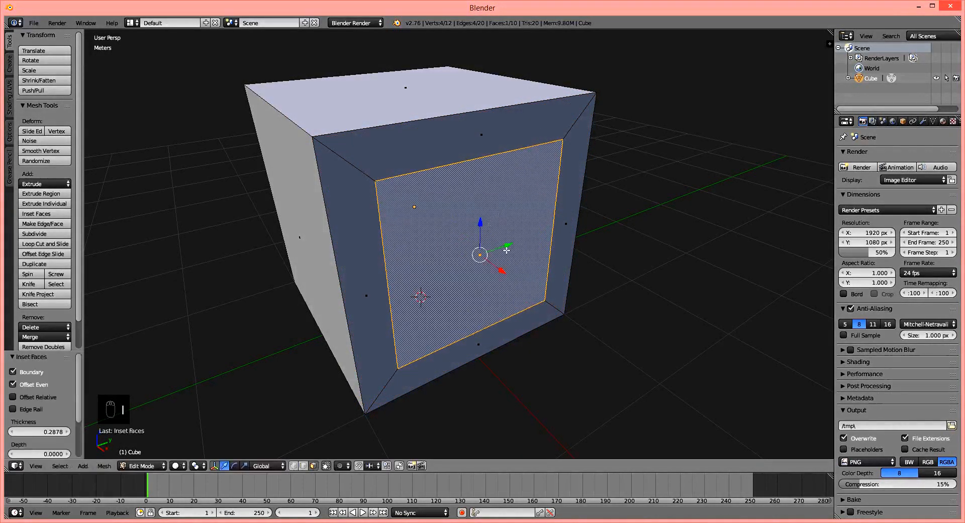
Extrude the inset face about 1.22 m into the cube to form a recess.
middle_click_drag(482, 280, 455, 259)
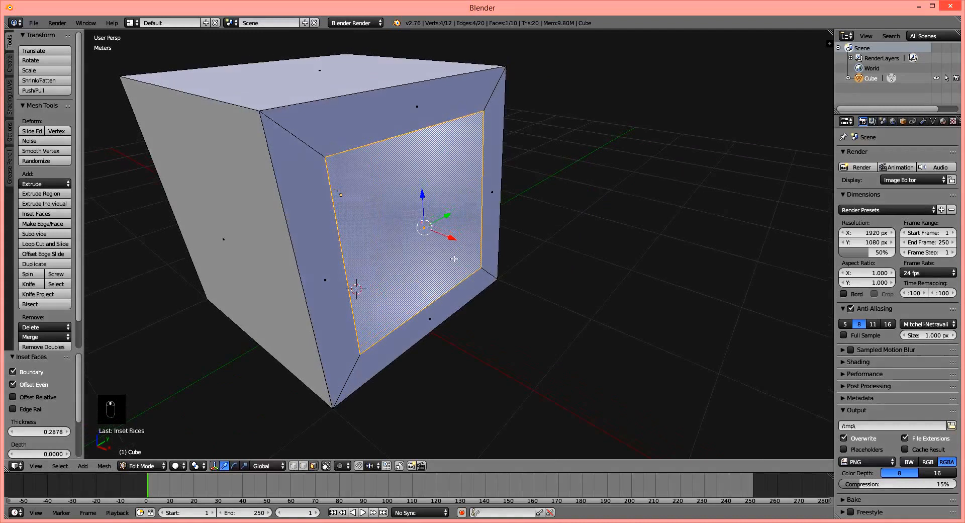
key("e")
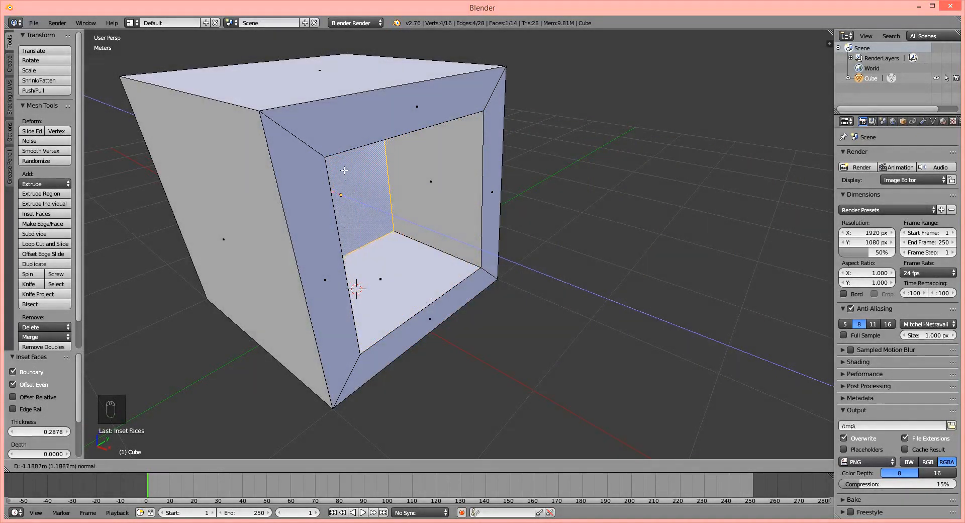
left_click(396, 205)
middle_click_drag(396, 205, 434, 216)
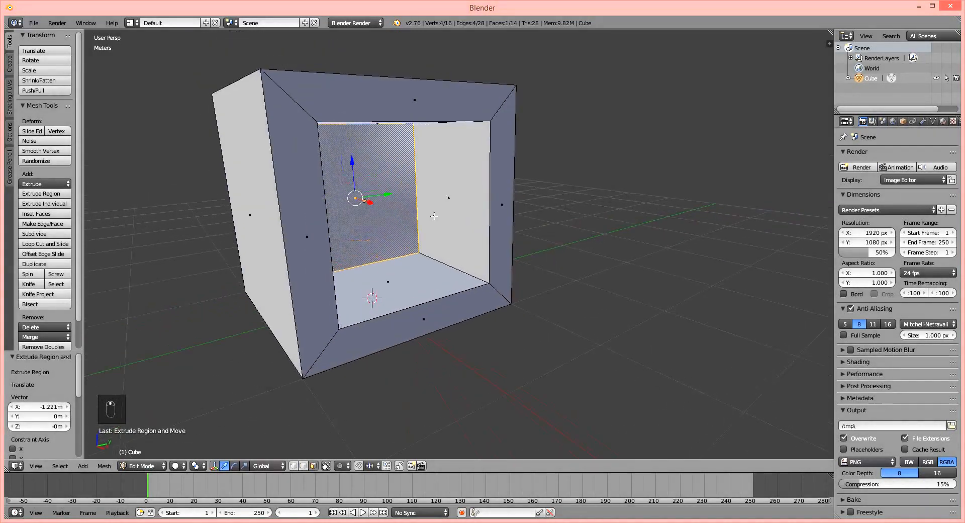
middle_click_drag(453, 128, 457, 186)
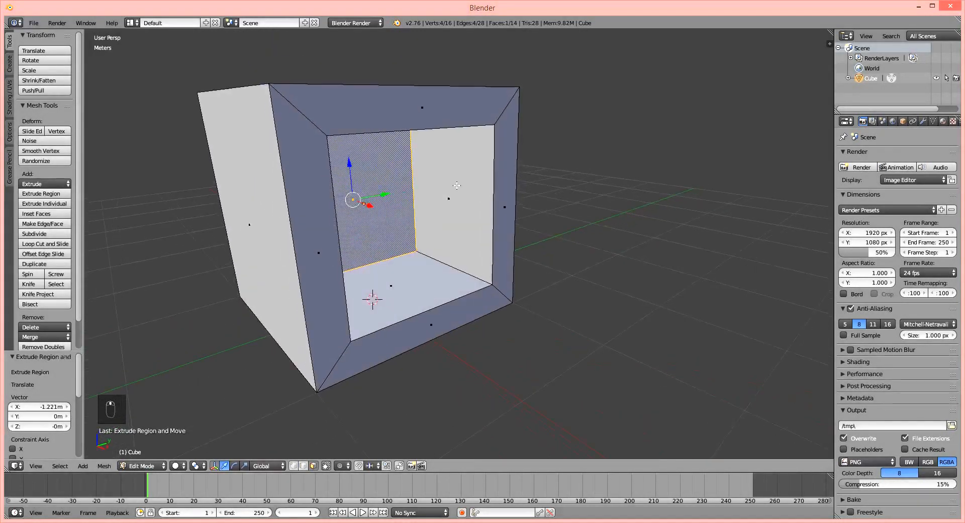
Try selecting individual frame and inner faces around the recess, ending with the recess's back face selected.
middle_click_drag(365, 187, 382, 135)
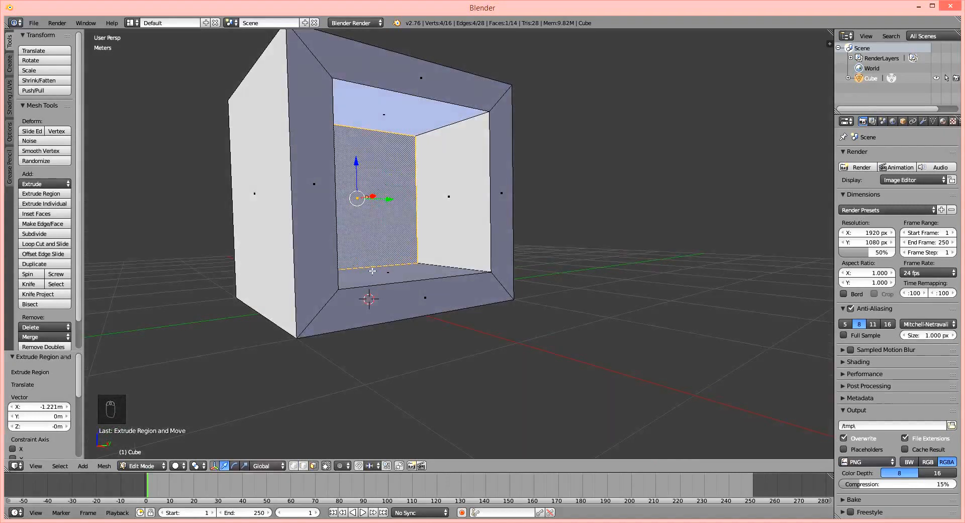
right_click(322, 232)
right_click(445, 186)
right_click(411, 115)
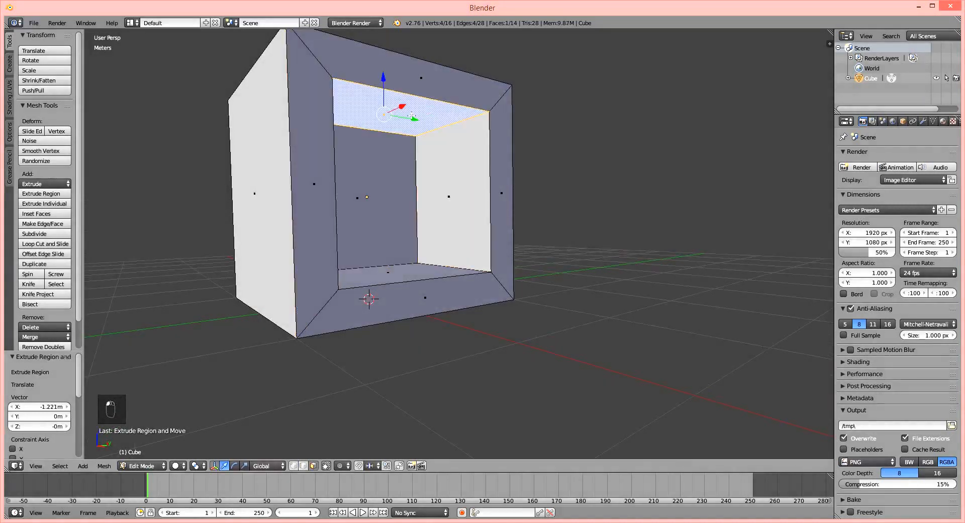
right_click(395, 169)
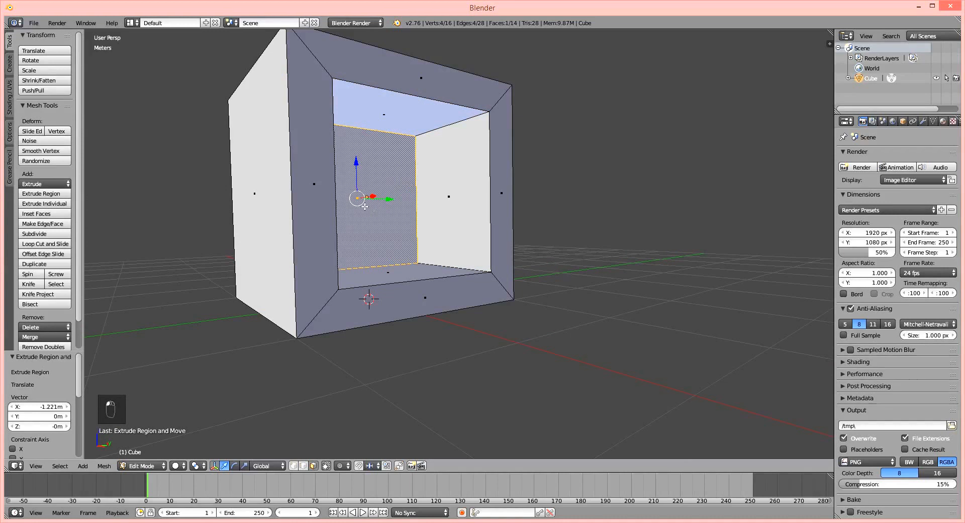
Move the recess's back face about 1 m along the X axis toward the opening.
key("g")
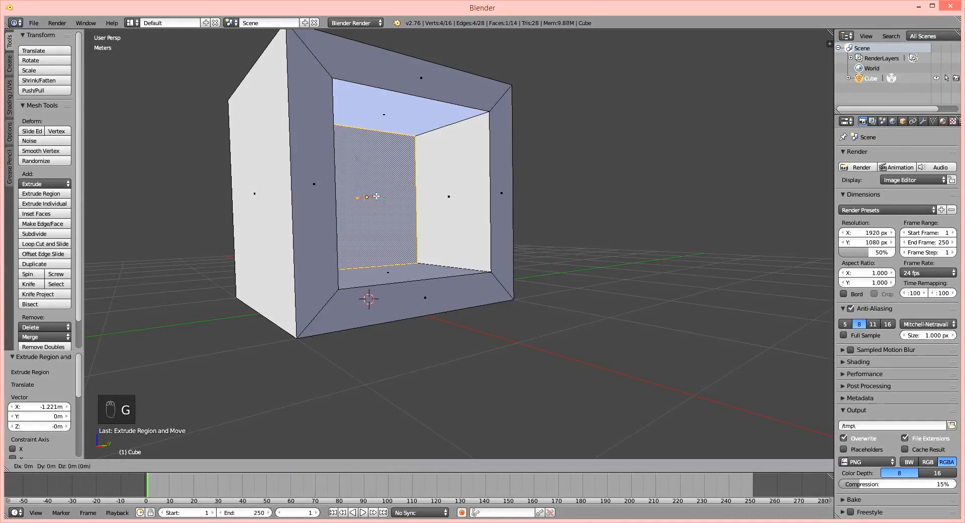
key("x")
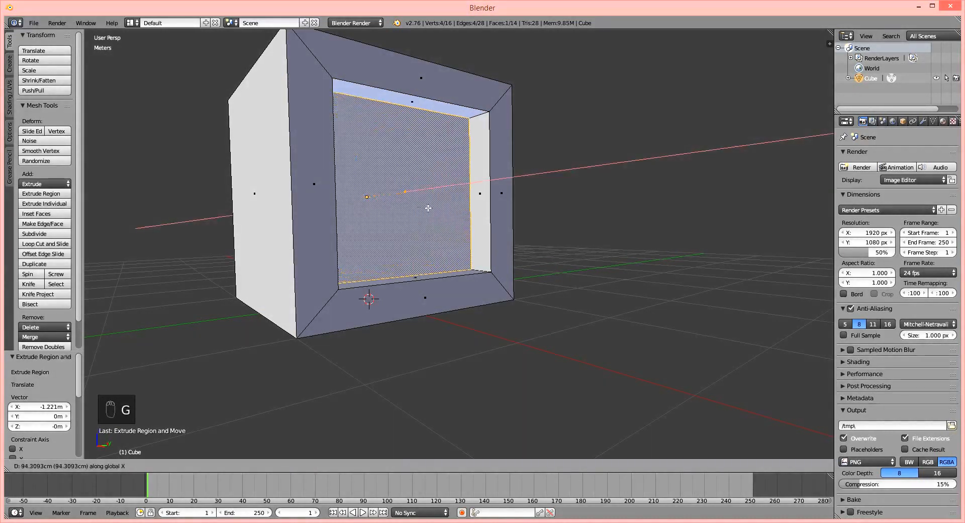
left_click(431, 208)
middle_click_drag(480, 231, 450, 249)
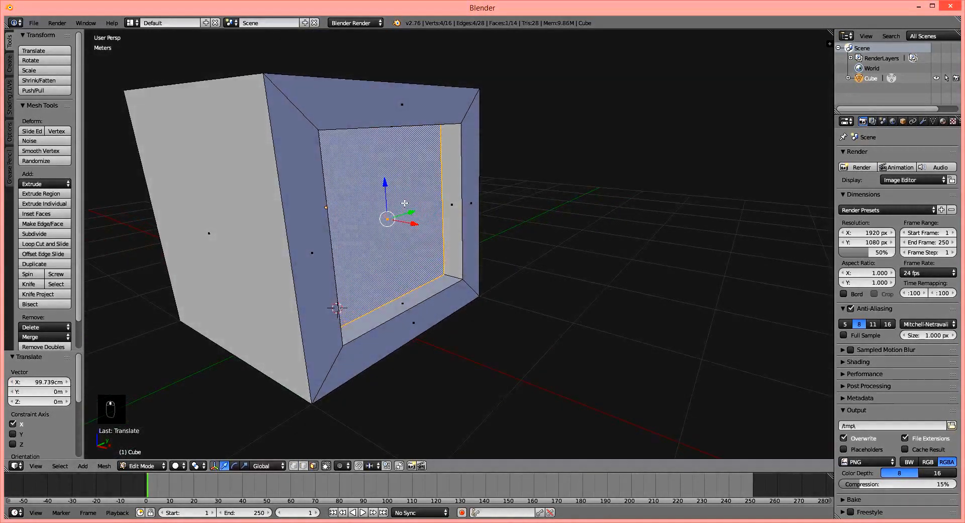
Move the same face about 2.13 m further along the X axis so it protrudes from the cube as a block.
key("g")
key("x")
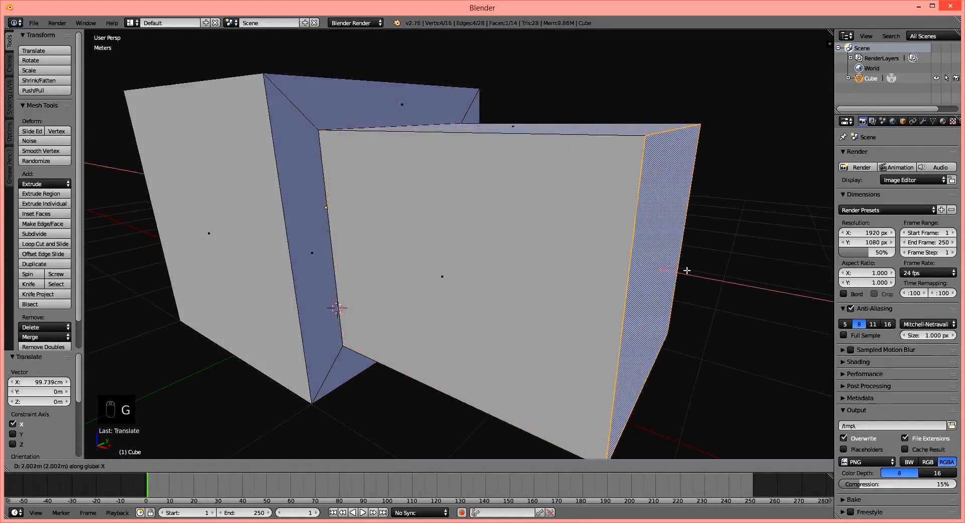
left_click(694, 272)
middle_click_drag(590, 314, 492, 283)
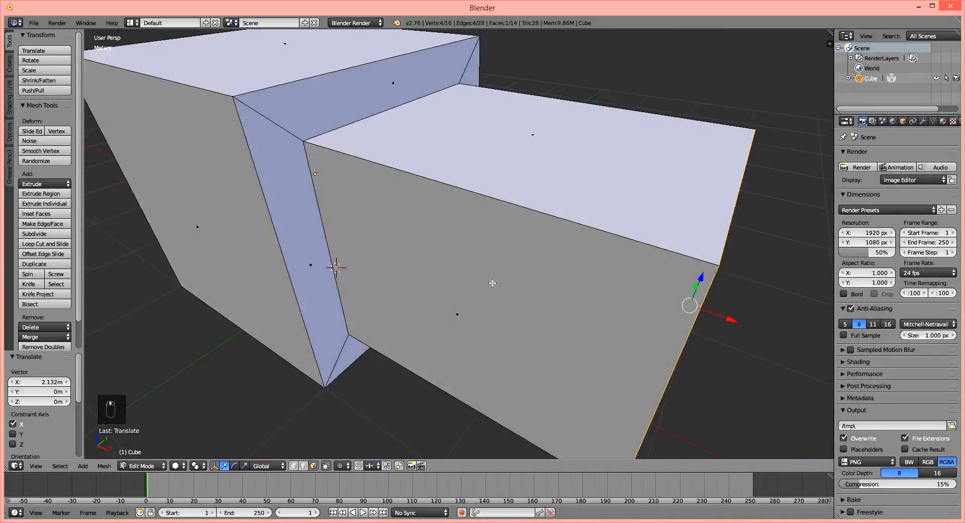
scroll(492, 283, "down", 2)
scroll(467, 266, "up", 1, "shift")
scroll(422, 255, "up", 1)
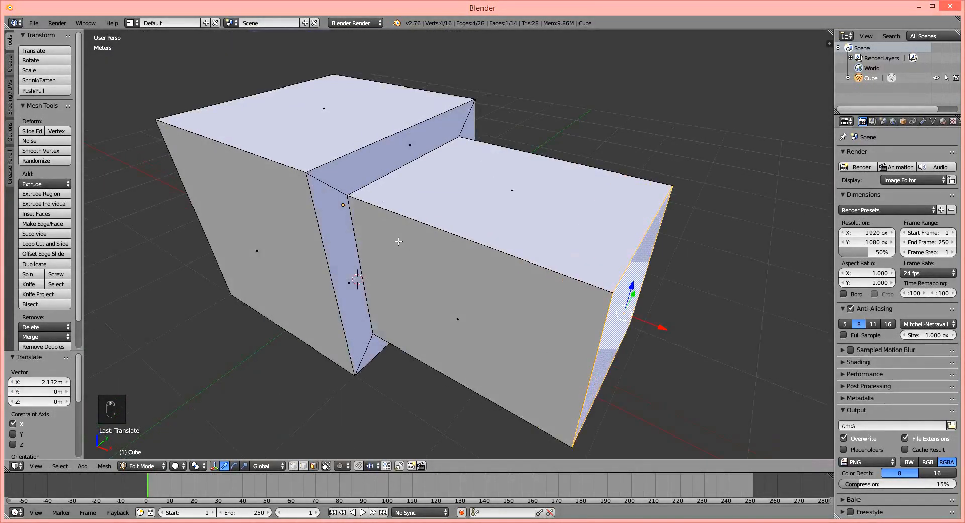
middle_click_drag(398, 242, 439, 262)
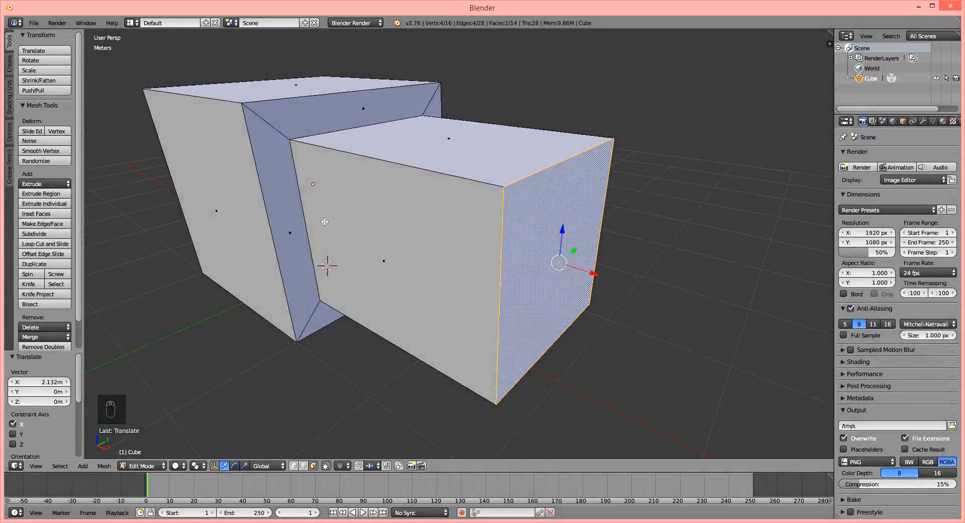
middle_click_drag(325, 221, 307, 128)
middle_click_drag(319, 242, 363, 232, "shift")
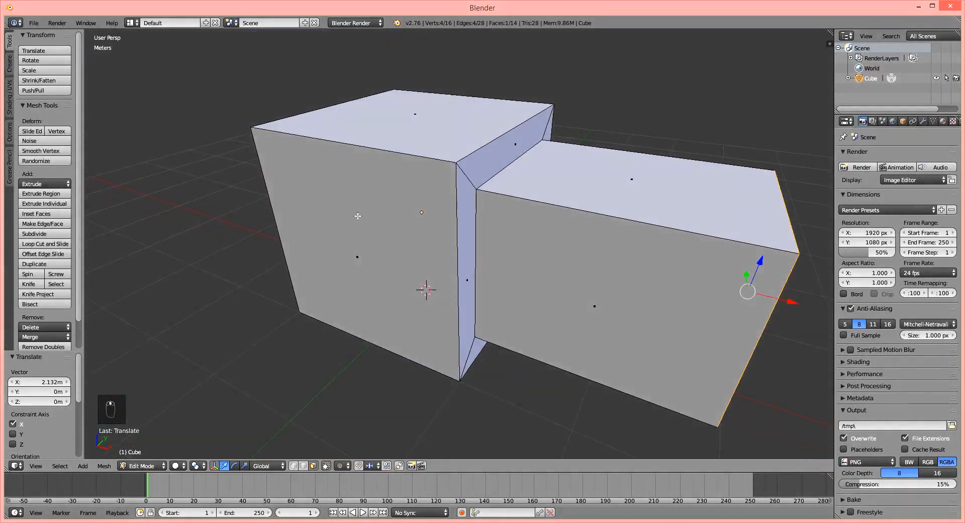
Select the large negative Y side face of the original cube.
right_click(357, 216)
scroll(378, 235, "up", 2)
middle_click_drag(360, 119, 404, 172)
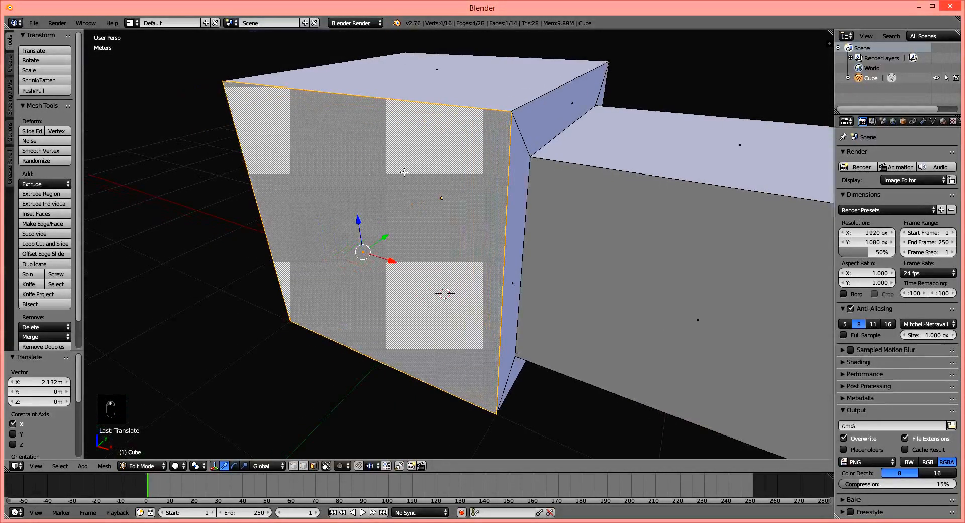
right_click(433, 84)
right_click(402, 172)
middle_click_drag(396, 146, 395, 152)
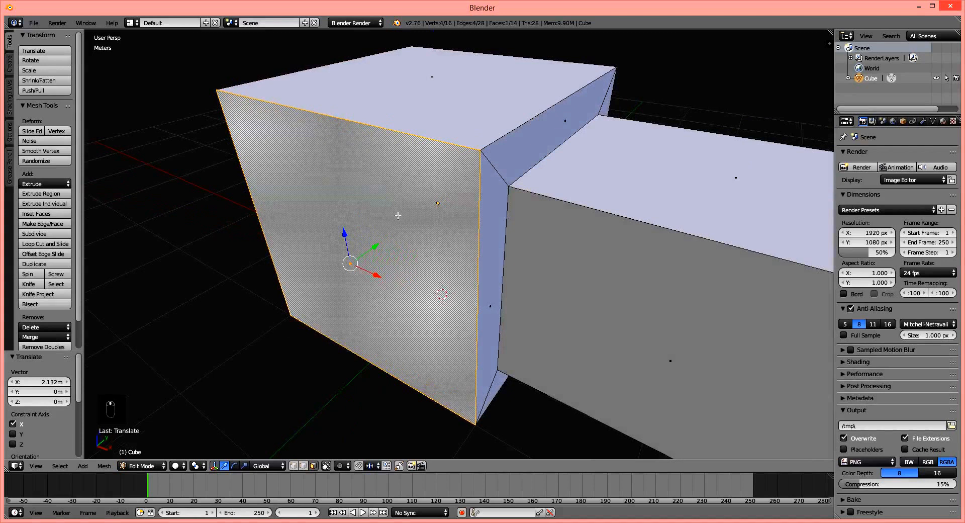
middle_click_drag(398, 215, 394, 204)
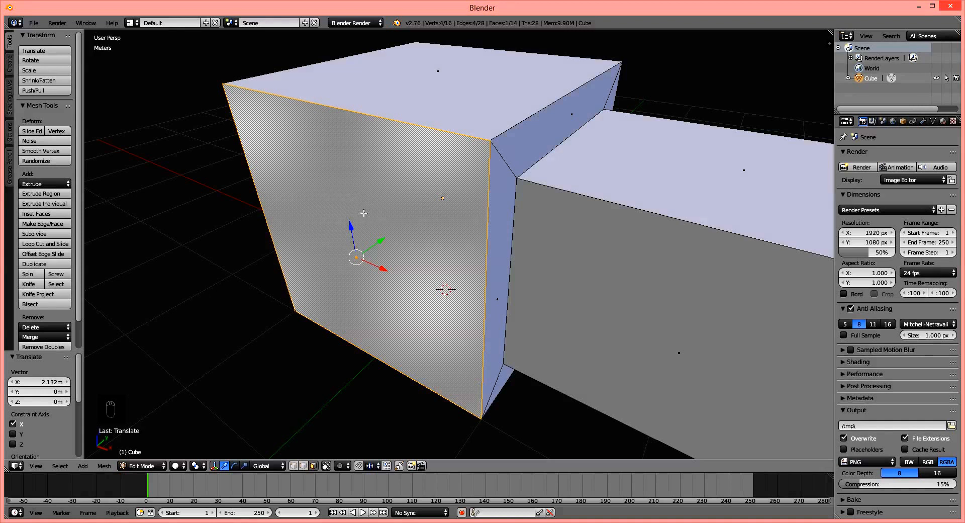
Add one centred loop cut running vertically around the cube, across its top and negative Y side face.
key("ctrl+r")
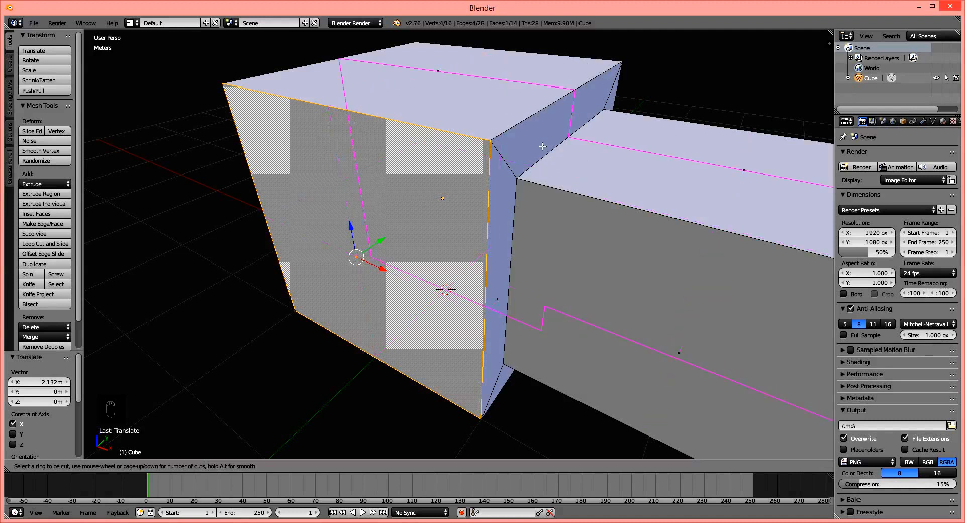
scroll(552, 135, "down", 1)
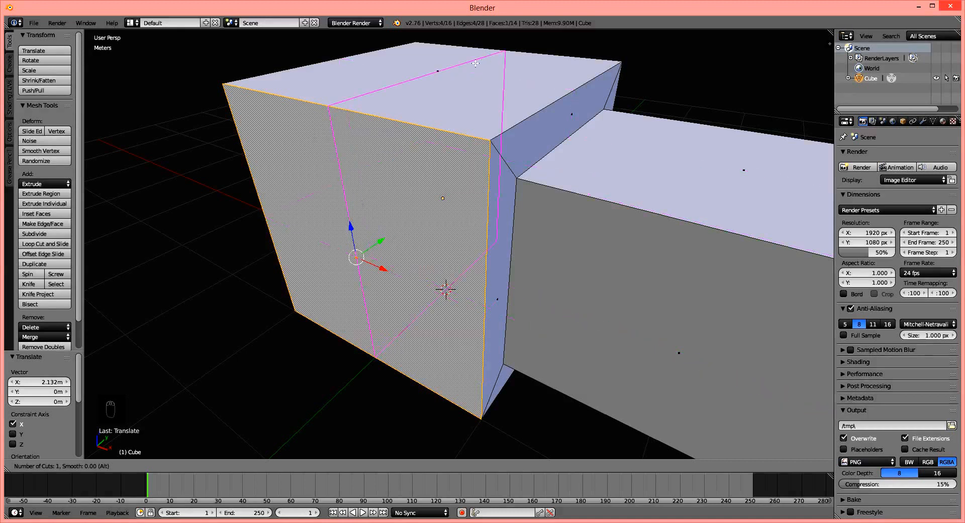
left_click(332, 112)
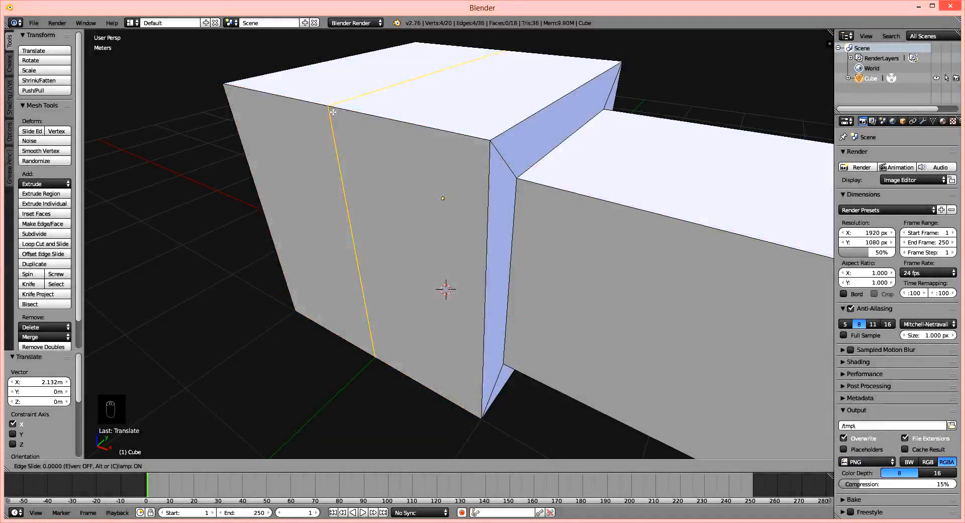
right_click(333, 112)
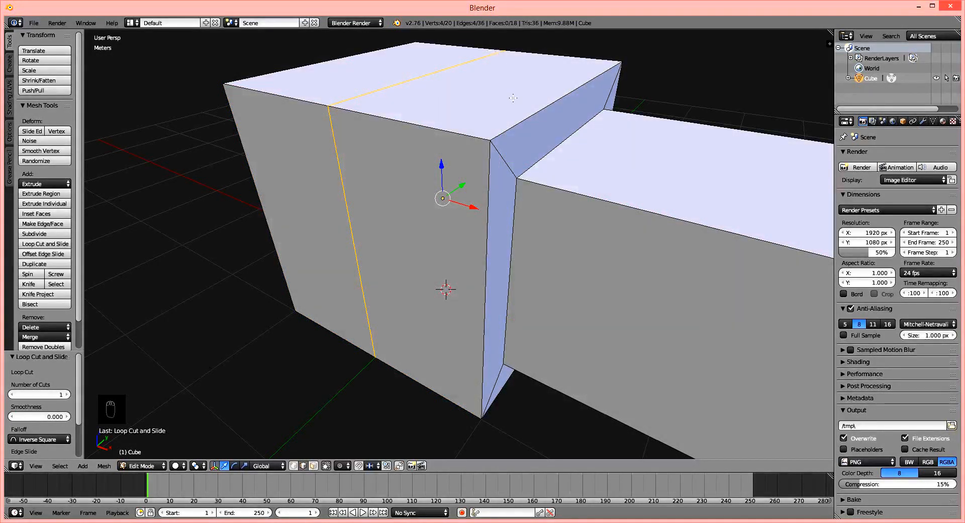
Switch to vertex selection and try individual loop cut vertices, ending with the upper one on the negative Y side.
middle_click_drag(321, 196, 342, 201)
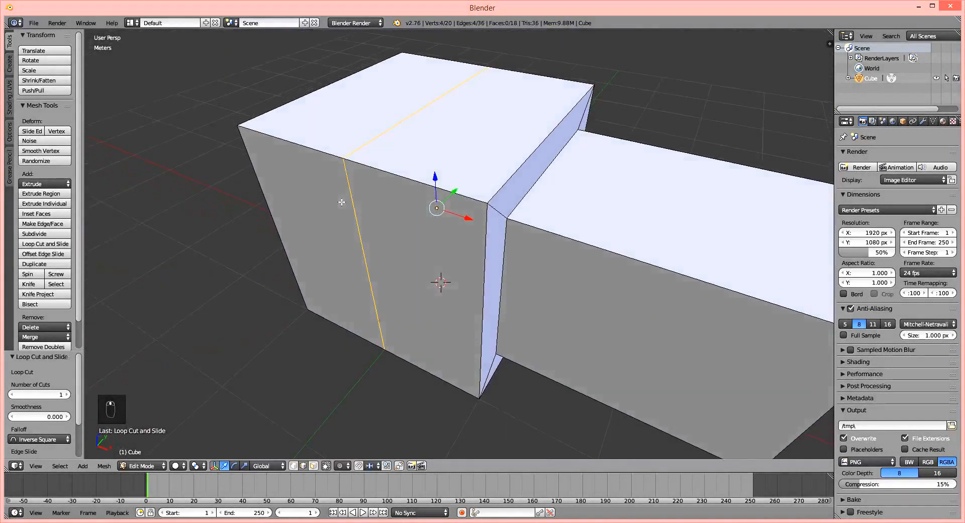
left_click(294, 466)
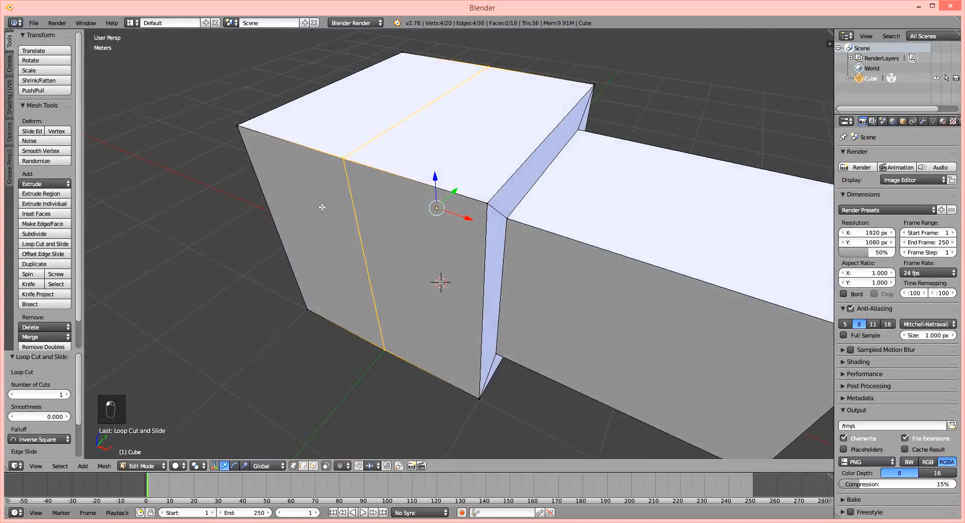
left_click(340, 160)
left_click(384, 349)
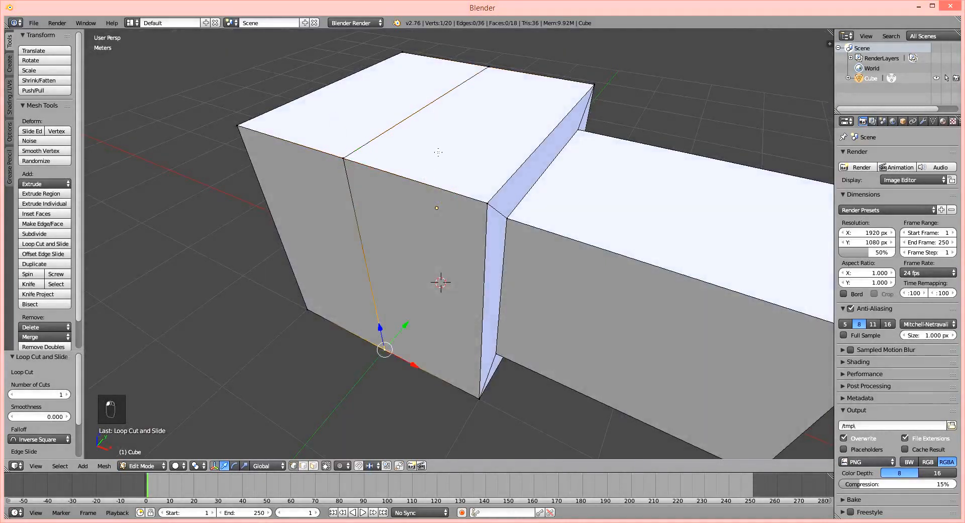
right_click(485, 76)
right_click(347, 159)
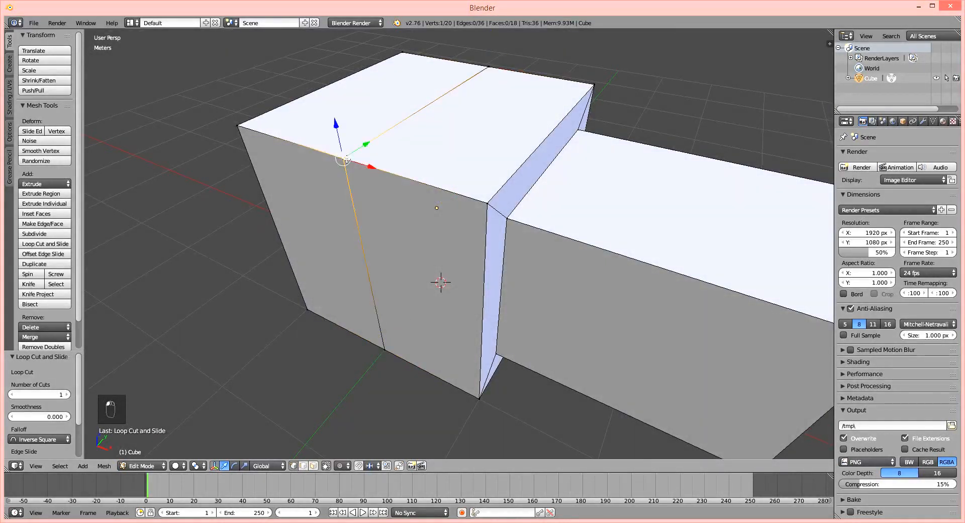
Try moving the selected vertex along single axes, placing it outward along the Y axis.
key("g")
key("x")
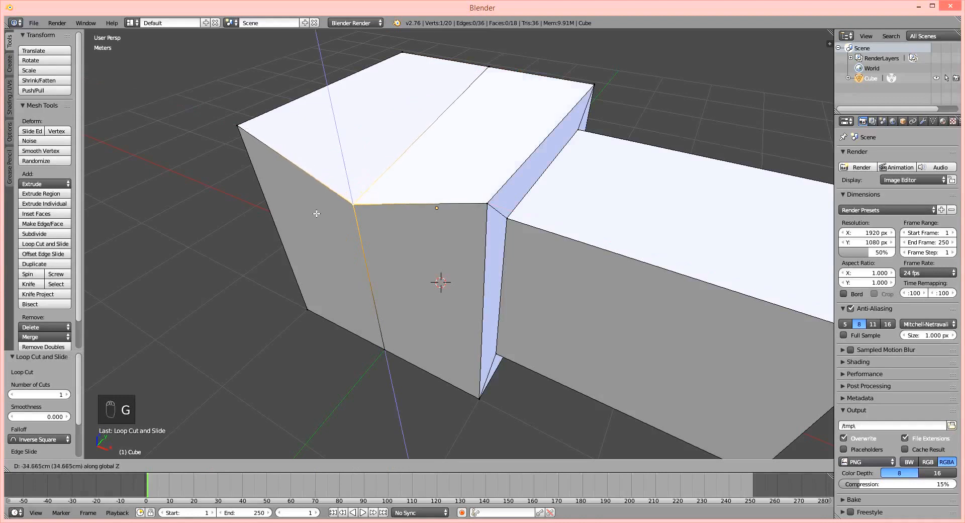
key("z")
key("y")
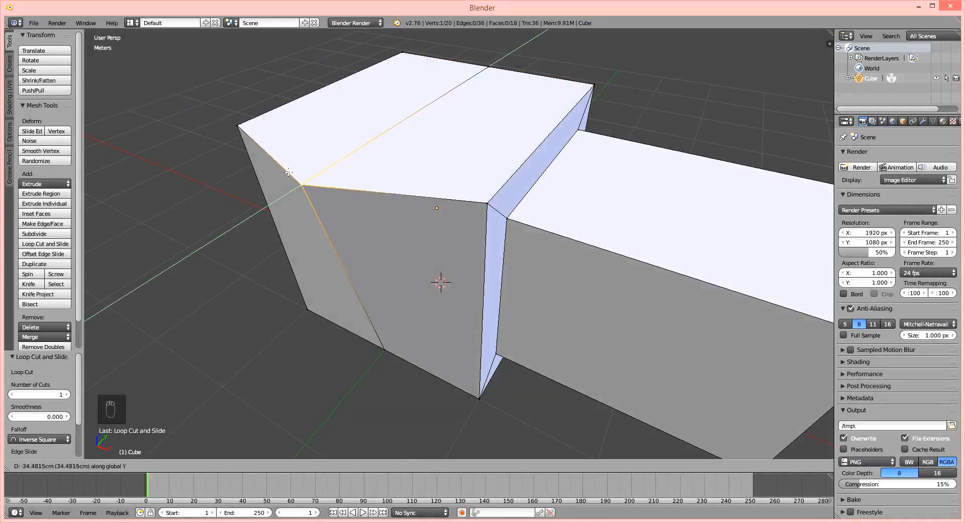
left_click(269, 202)
middle_click_drag(269, 202, 423, 246)
Undo the vertex move, the vertex selections and the loop cut.
key("ctrl+z")
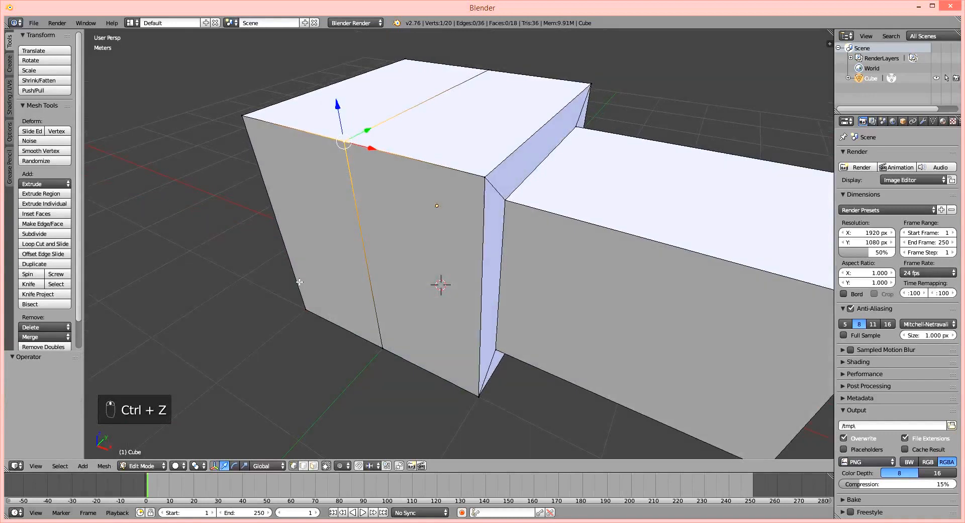
key("ctrl+z")
key("ctrl+z")
key("ctrl+z")
key("ctrl+z")
key("ctrl+z")
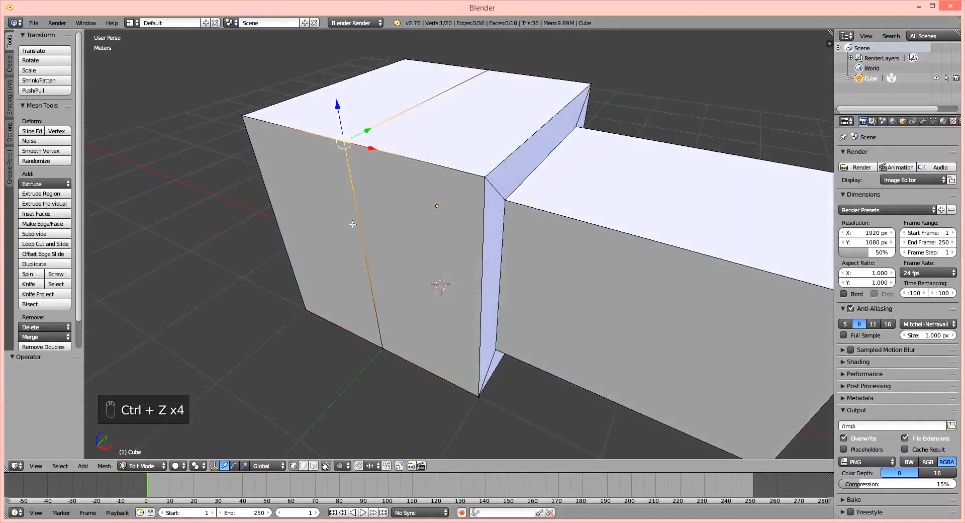
key("ctrl+z")
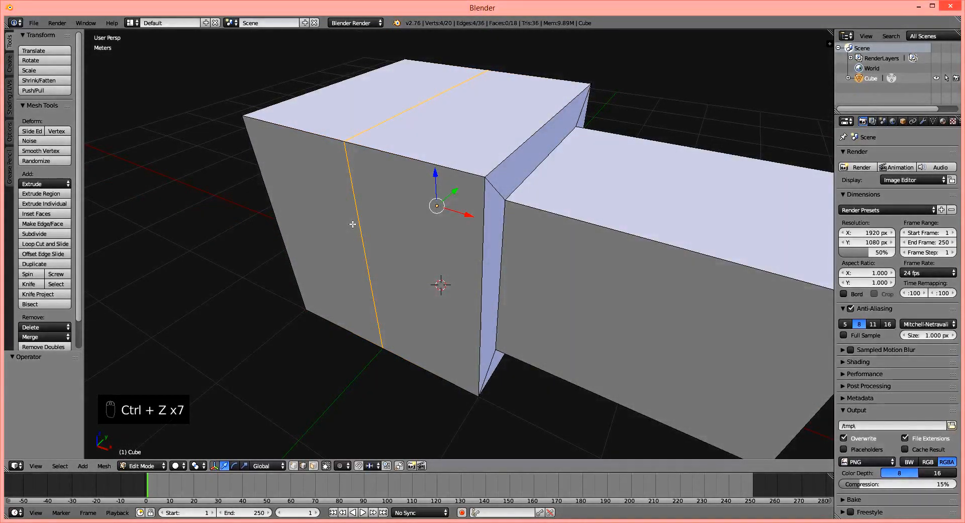
key("ctrl+z")
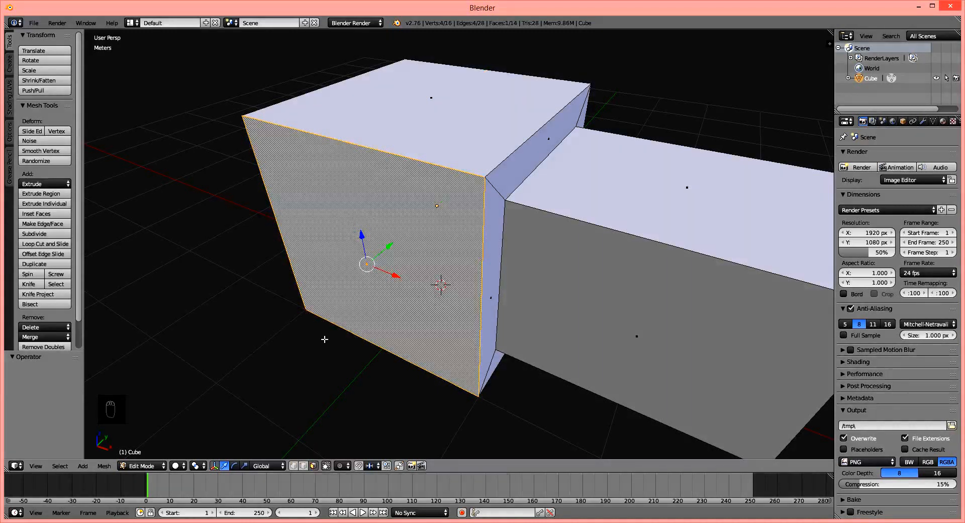
Repeat the single vertical loop cut around the cube, try sliding it along the edges, and undo it.
key("ctrl+r")
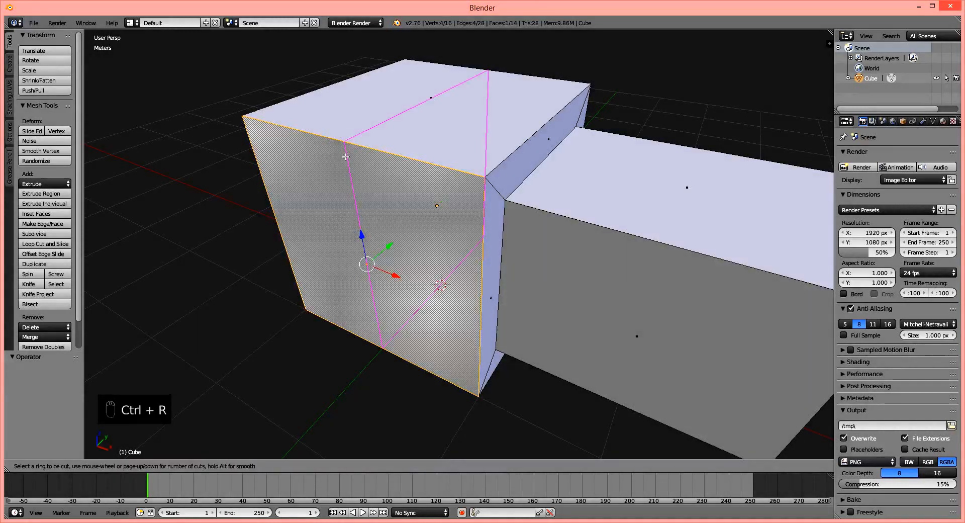
left_click(346, 157)
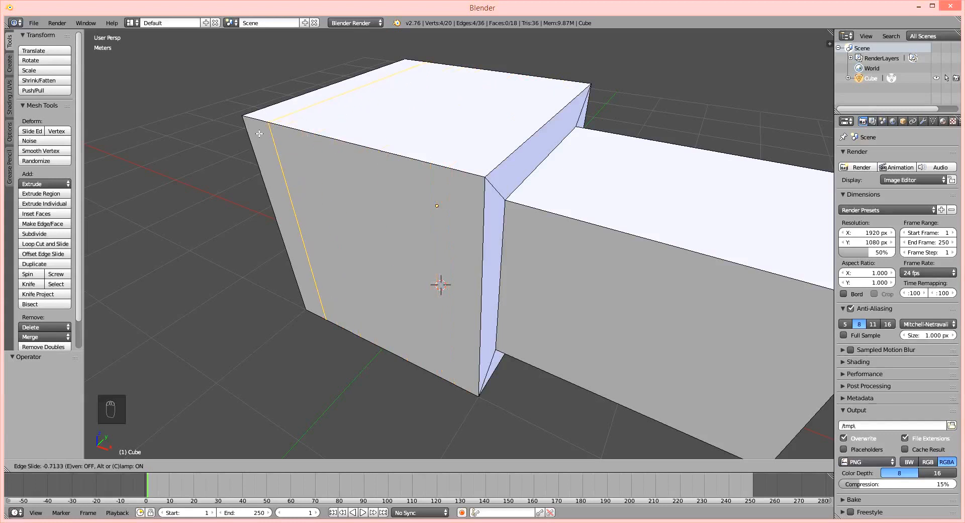
left_click(321, 157)
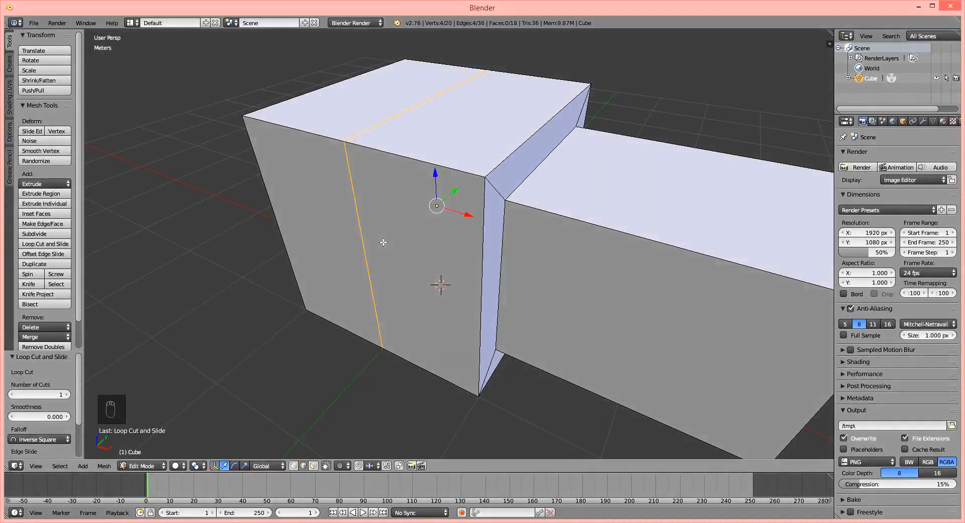
key("ctrl+z")
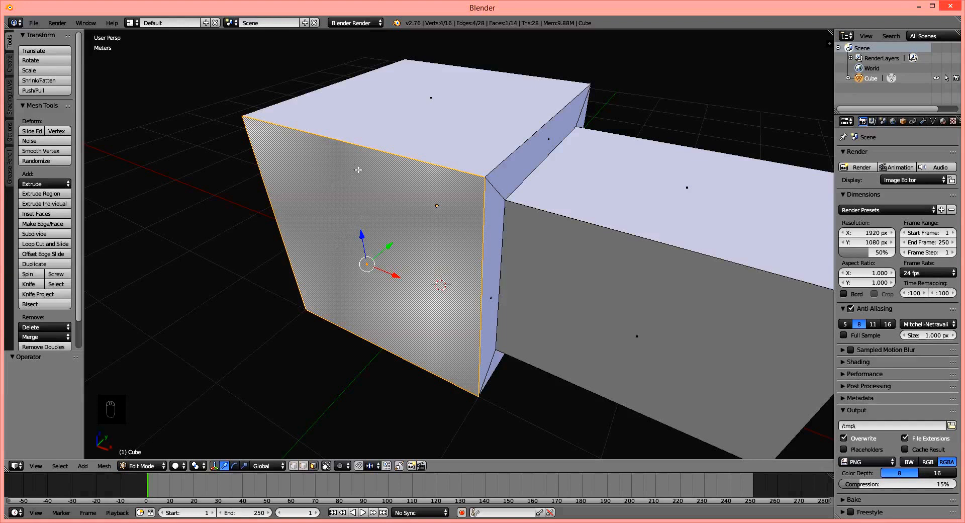
Try loop cuts around the large cube with the number of cuts varied between 1 and 8, and cancel the command.
key("ctrl+r")
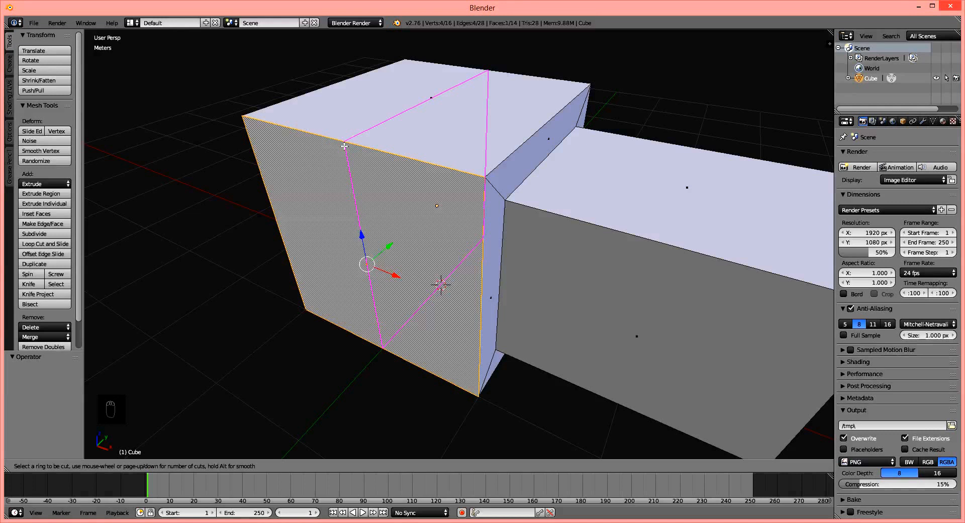
scroll(344, 146, "up", 8)
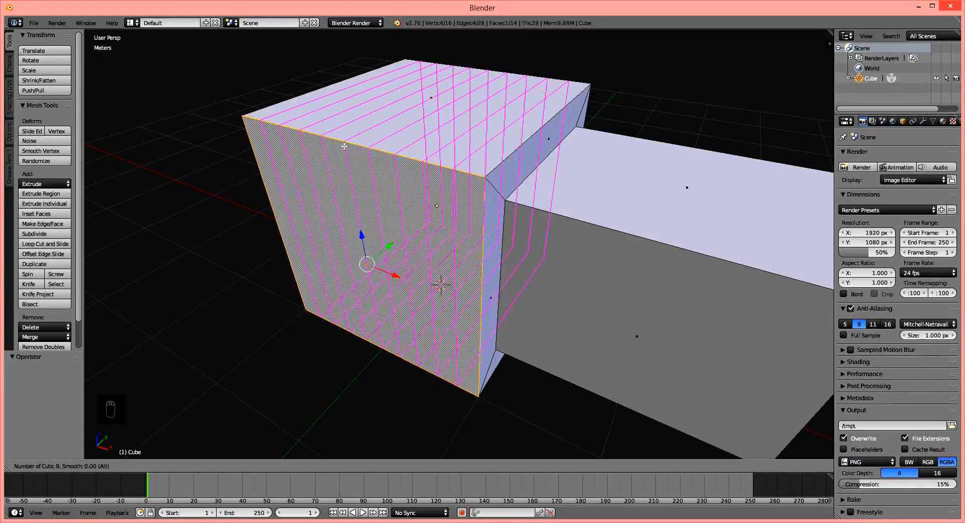
scroll(344, 147, "down", 5)
scroll(344, 146, "up", 4)
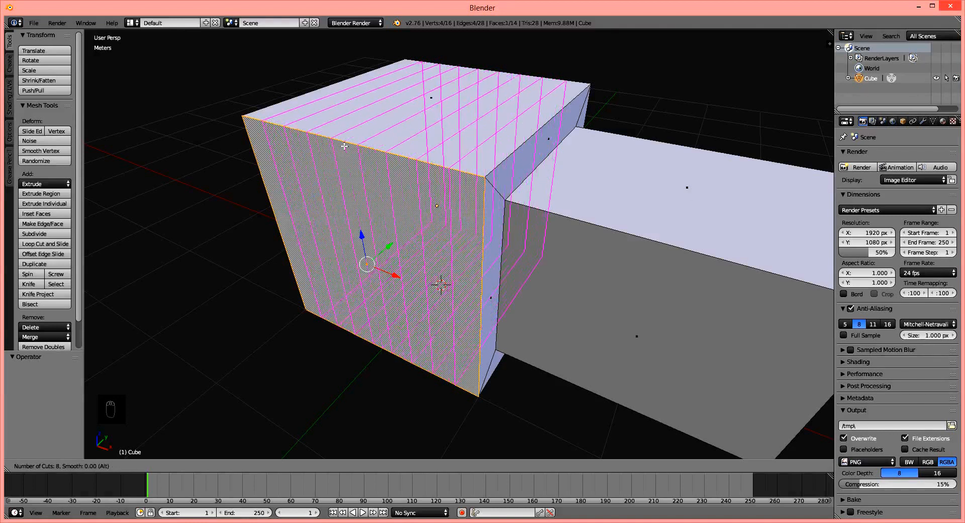
scroll(345, 146, "down", 5)
scroll(345, 146, "down", 2)
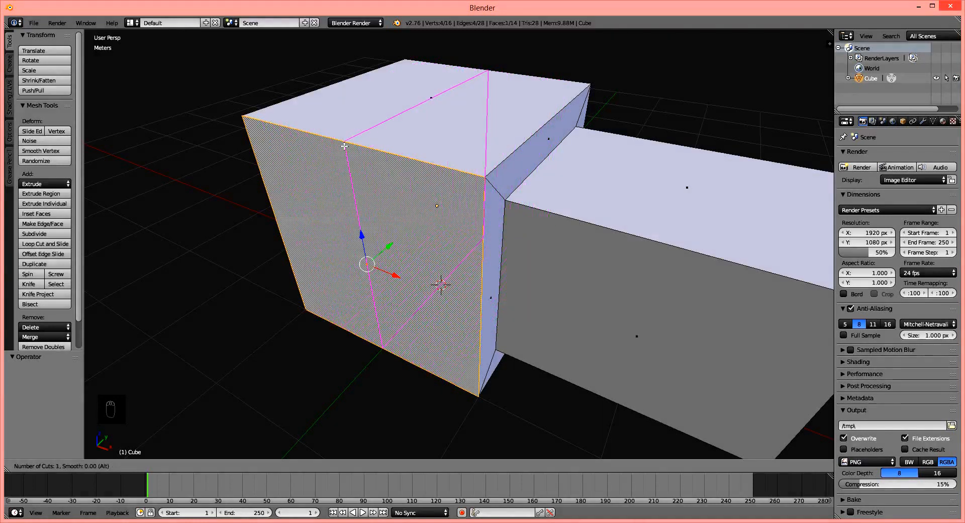
scroll(345, 147, "up", 6)
scroll(344, 147, "down", 6)
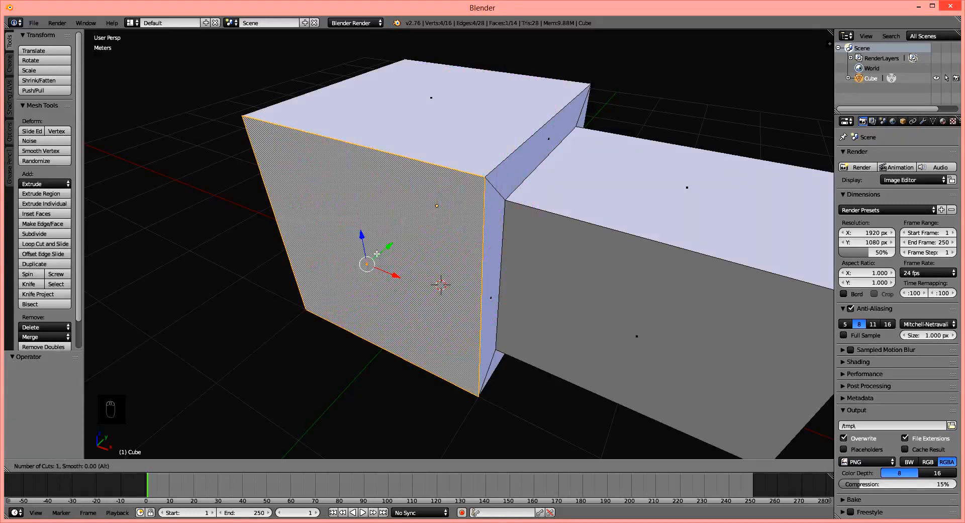
scroll(351, 153, "up", 6)
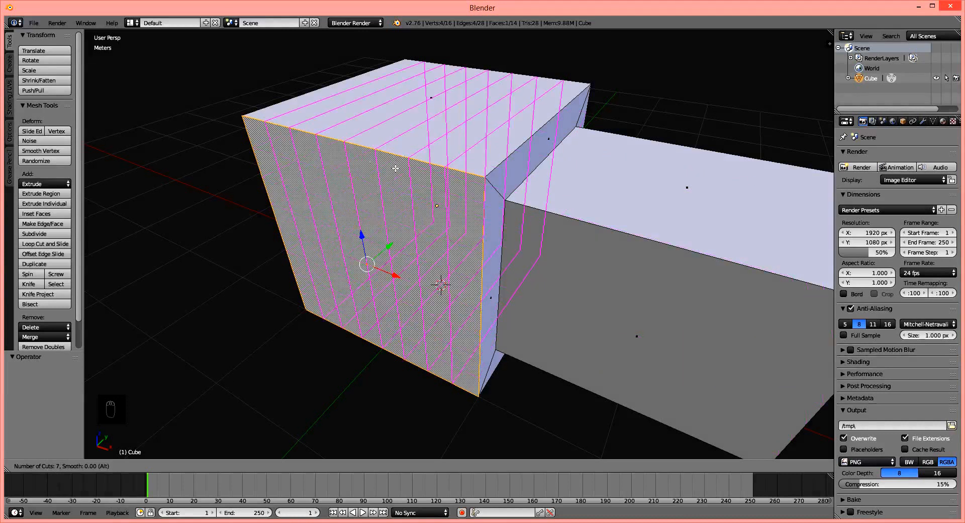
key("Escape")
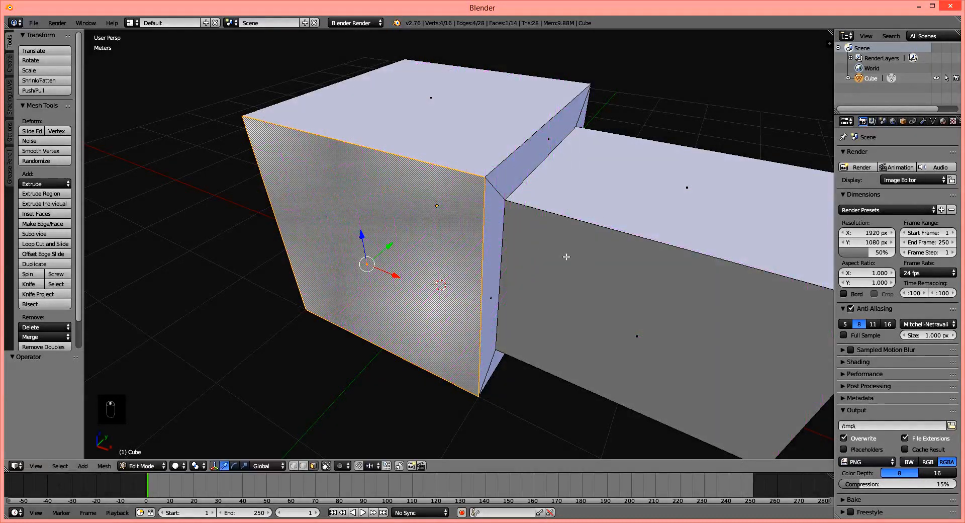
Add 7 evenly spaced loop cuts running lengthwise over the large cube and the extruded block, without sliding them.
middle_click_drag(567, 256, 493, 267)
key("ctrl+r")
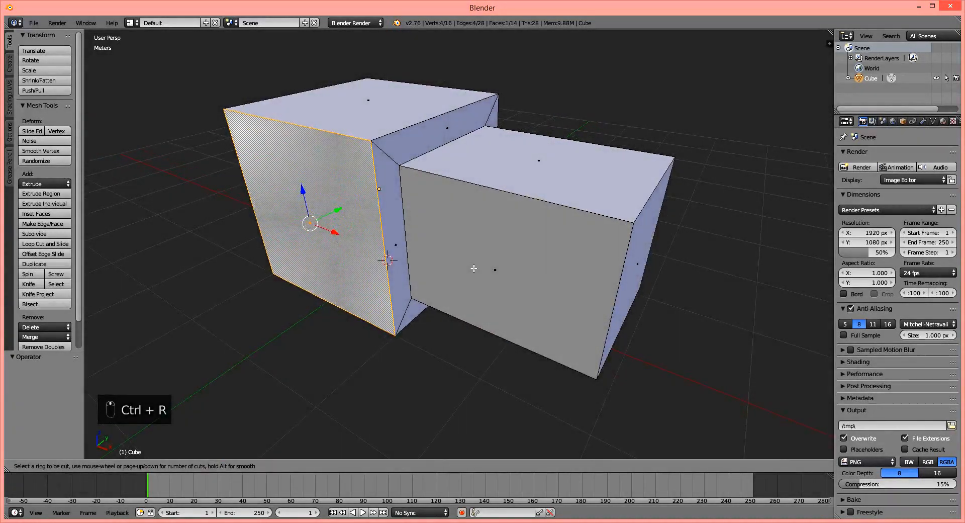
scroll(375, 240, "up", 6)
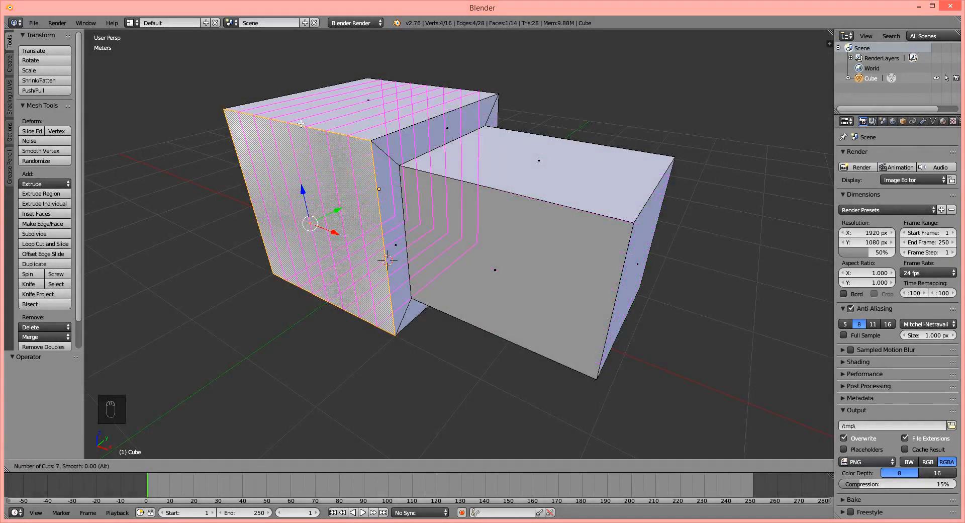
left_click(438, 129)
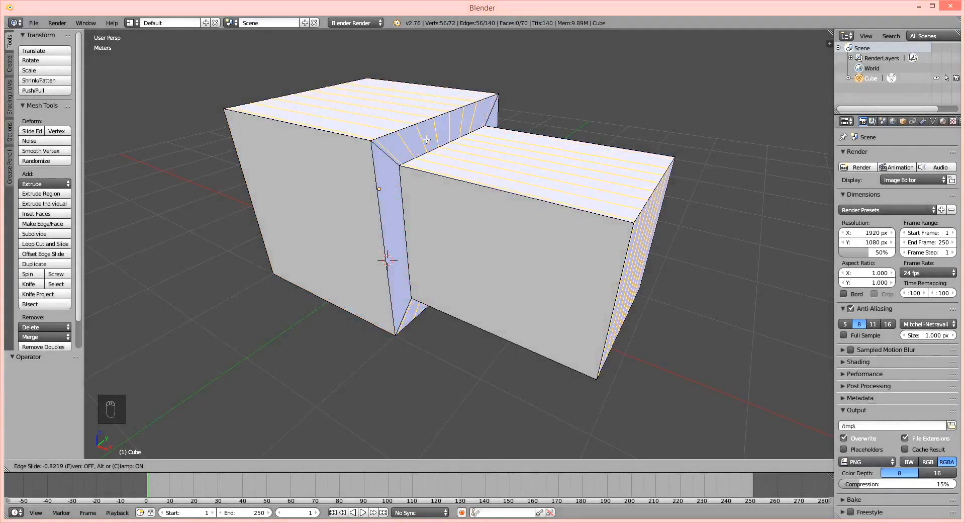
right_click(454, 131)
Switch to vertex selection and select individual loop cut vertices one by one along the upper edge of the extruded block's end face.
middle_click_drag(476, 150, 421, 151)
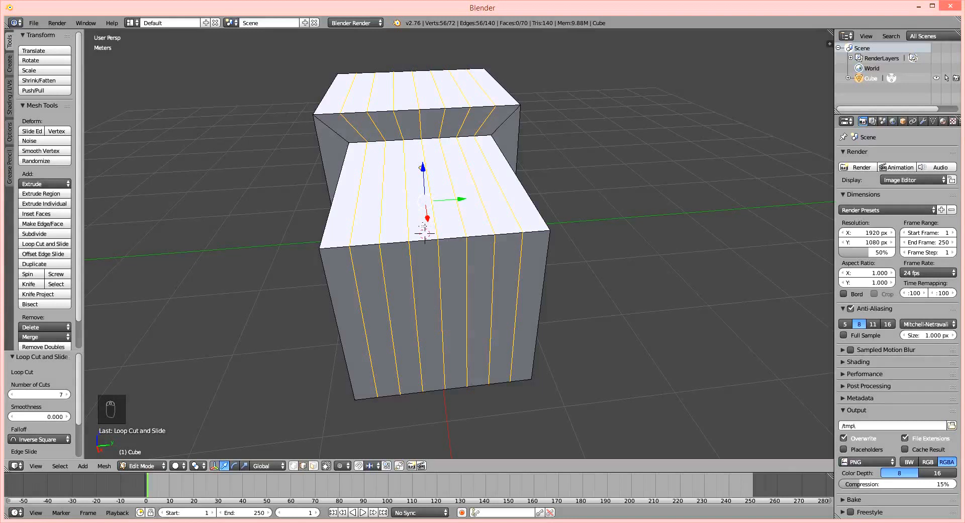
middle_click_drag(420, 128, 387, 133)
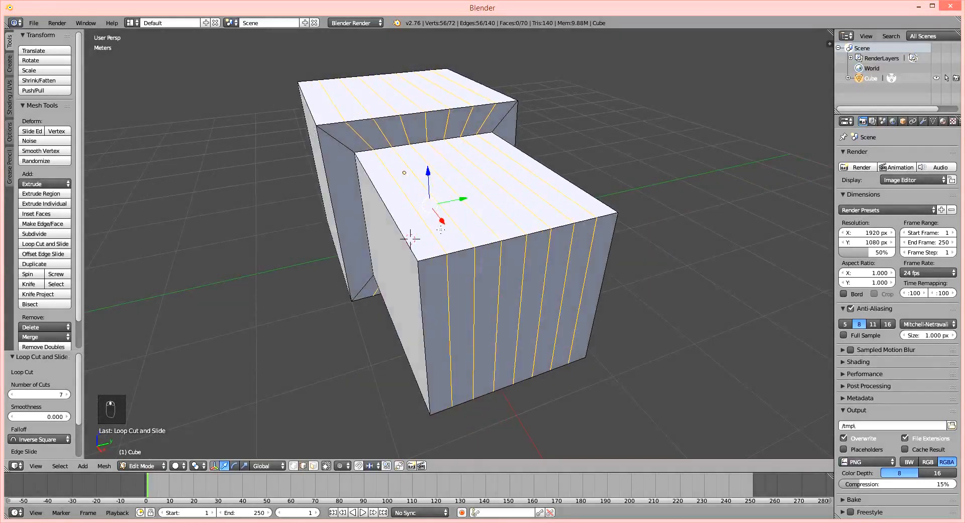
left_click(293, 466)
right_click(446, 257)
left_click(475, 248)
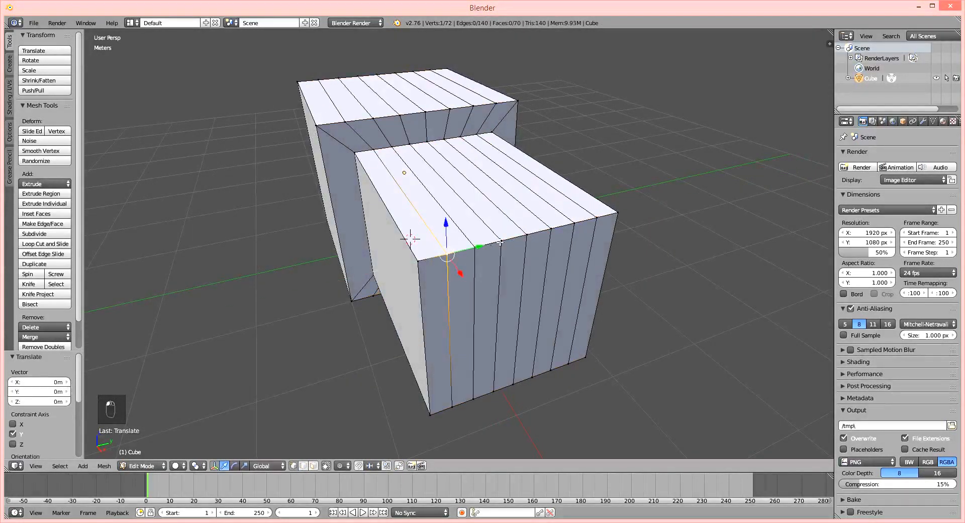
left_click_drag(502, 242, 527, 234)
left_click(551, 229)
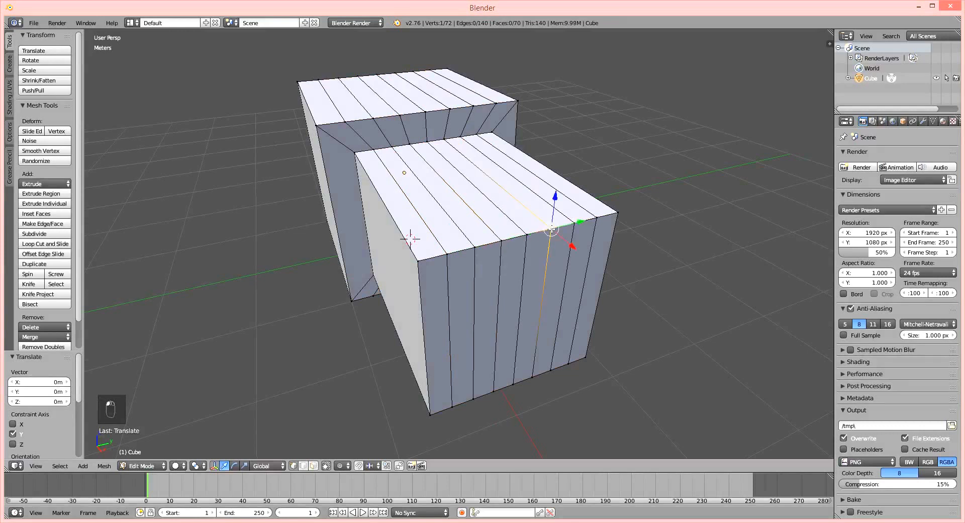
Add 10 evenly spaced loop cuts around the large cube, crossing the lengthwise cuts on its top, without sliding them.
middle_click_drag(445, 247, 480, 241)
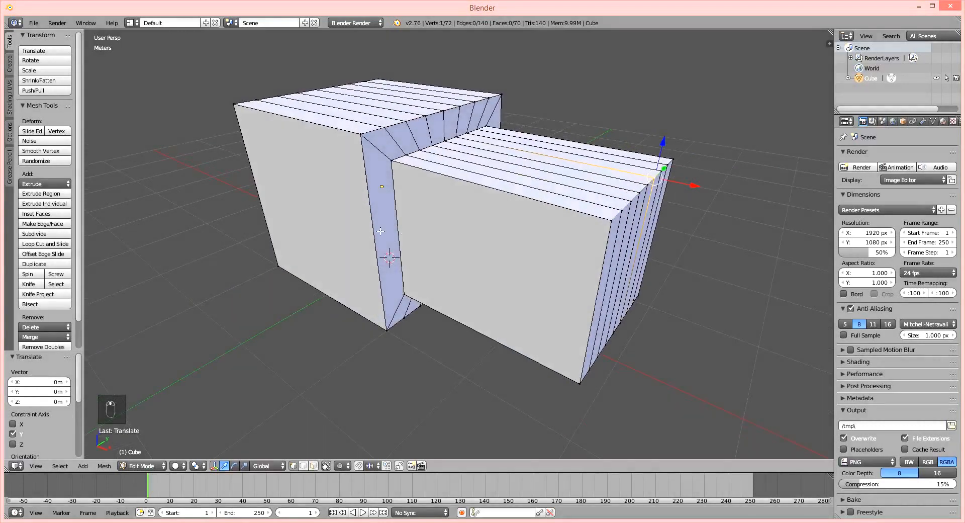
key("ctrl+r")
scroll(310, 145, "up", 9)
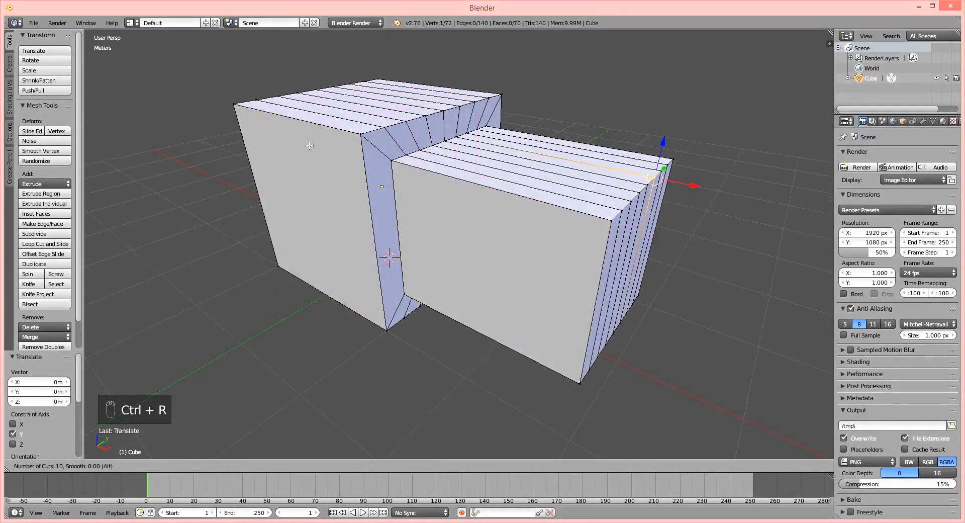
left_click(310, 146)
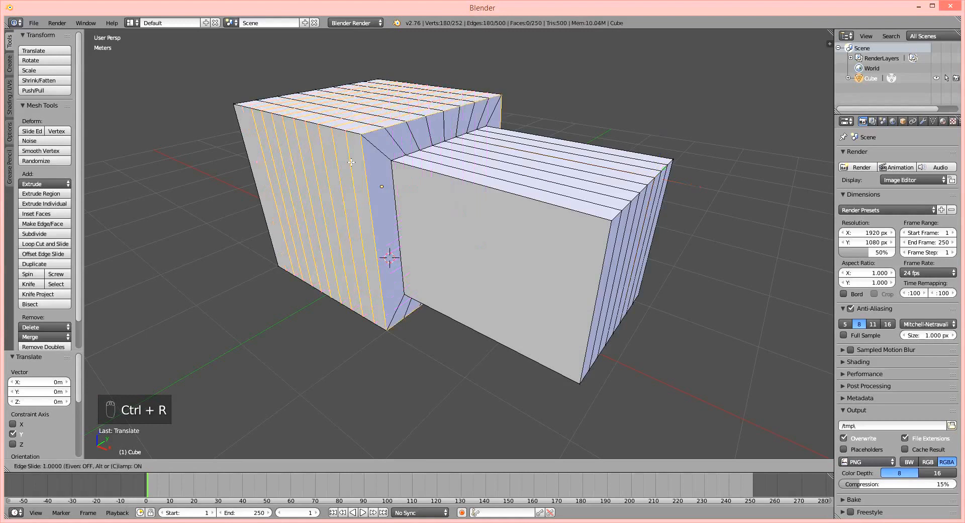
right_click(321, 146)
Try pulling two separate grid vertices on the large cube's top into peaks, about 10.8 cm and 13.2 cm up in Z.
middle_click_drag(335, 154, 425, 207)
scroll(387, 202, "up", 2)
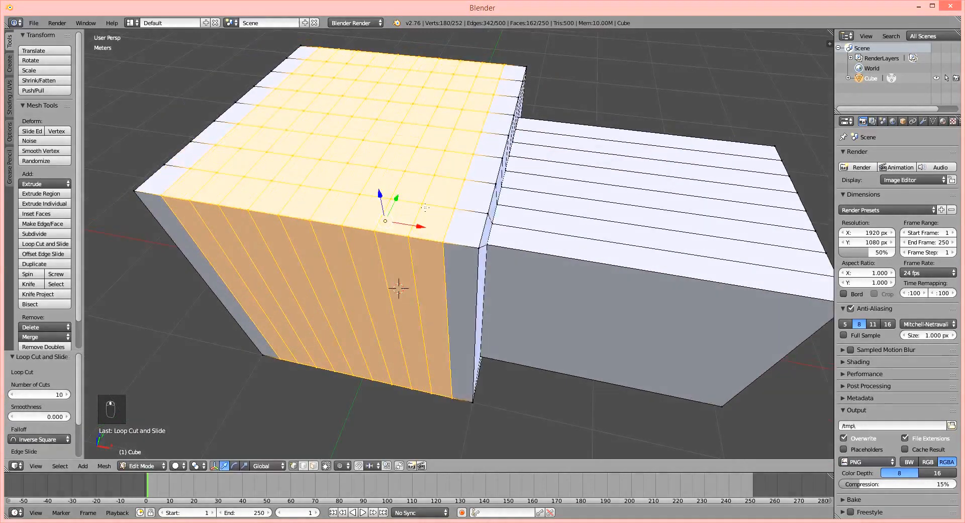
right_click(403, 166)
key("g")
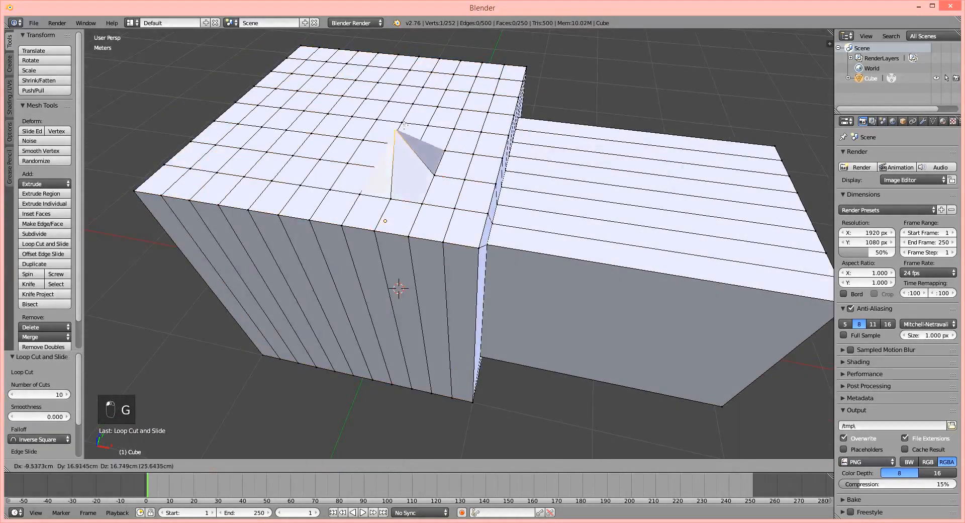
left_click(392, 123)
key("g")
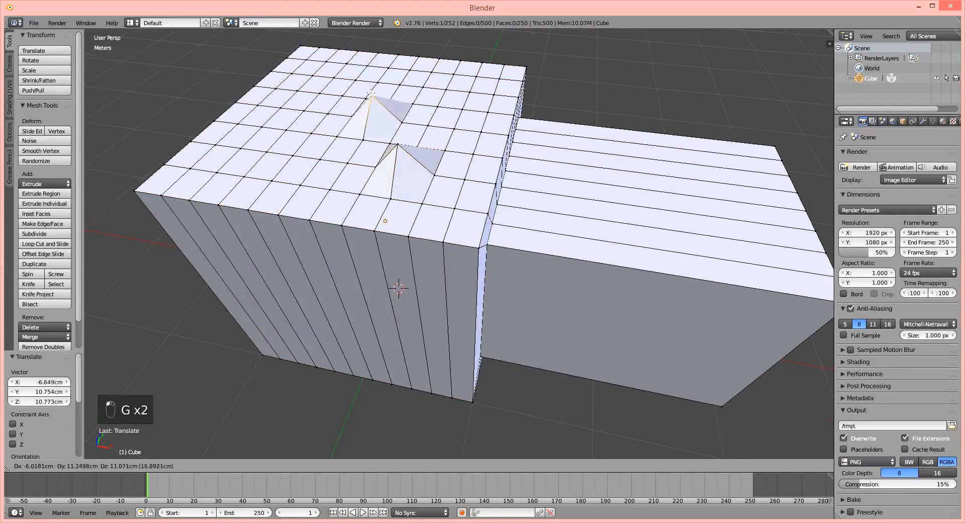
left_click(339, 87)
Try moving a third vertex near the far edge of the cube's top along single axes, raising it about 17.7 cm along Z.
right_click(333, 79)
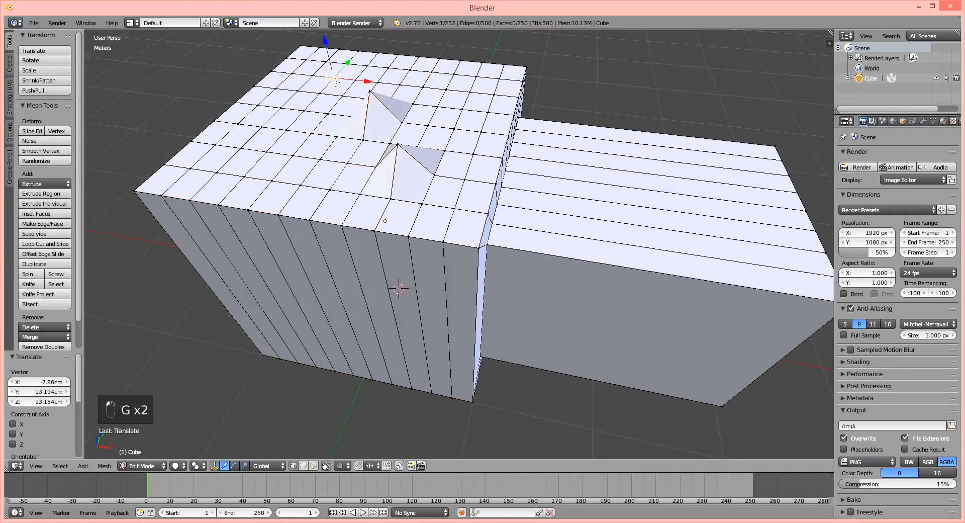
key("g")
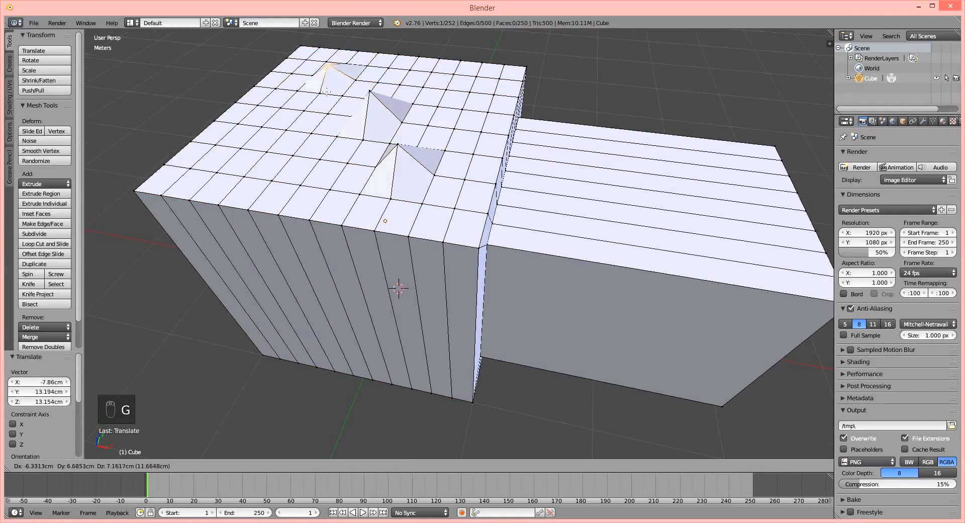
key("z")
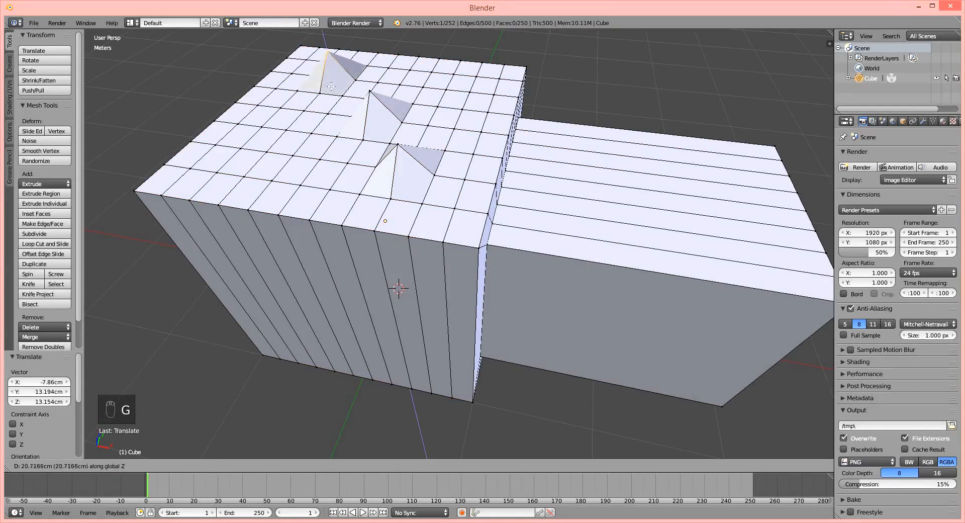
key("x")
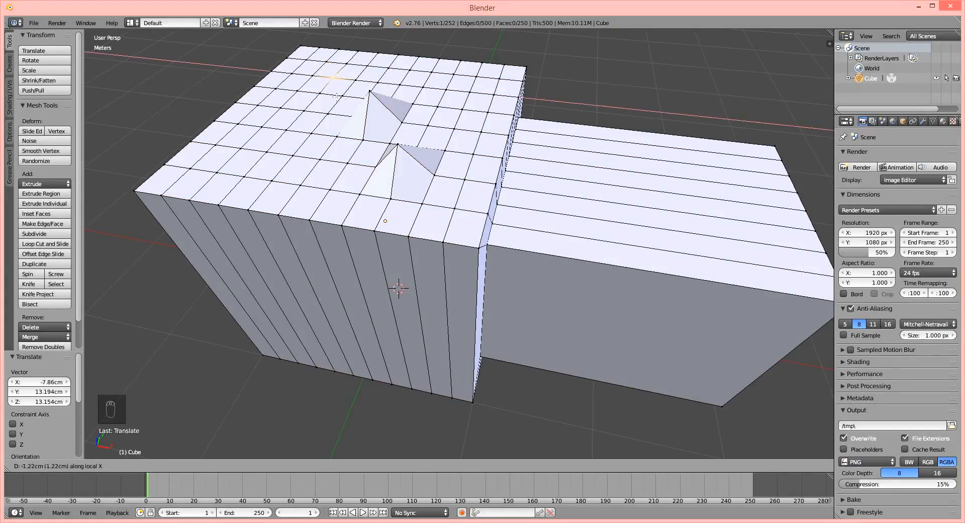
key("z")
left_click(336, 81)
Undo the three vertex moves on the large cube's top, keeping the loop cut grid.
middle_click_drag(419, 163, 419, 150)
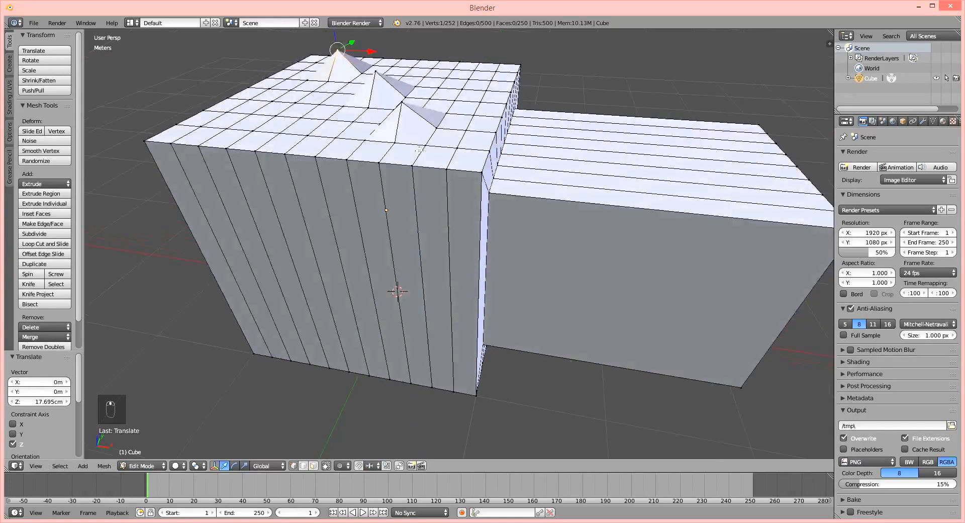
key("ctrl+z")
key("ctrl+z")
key("ctrl+z")
key("ctrl+z")
key("ctrl+z")
key("ctrl+z")
key("ctrl+z")
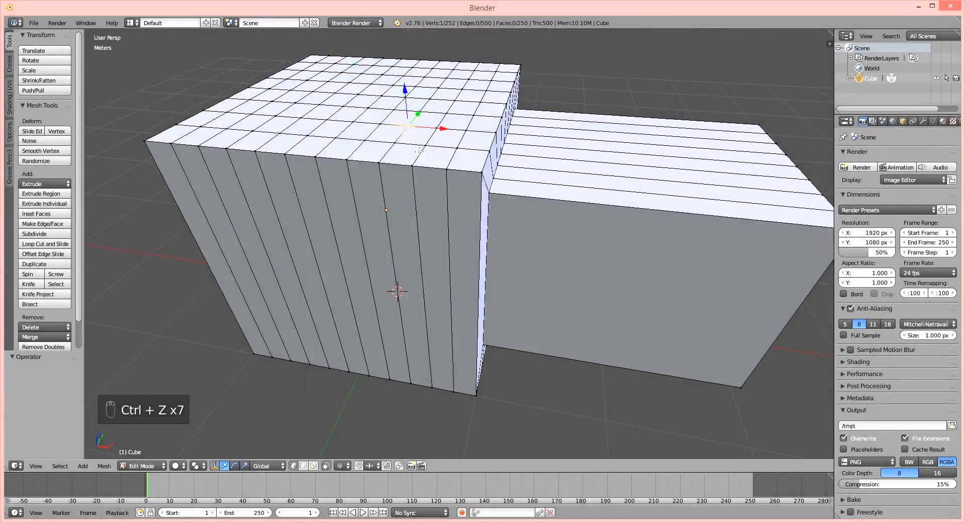
Switch to face selection and select the large undivided face on the extruded block's negative Y side.
middle_click_drag(558, 295, 450, 409)
left_click(314, 466)
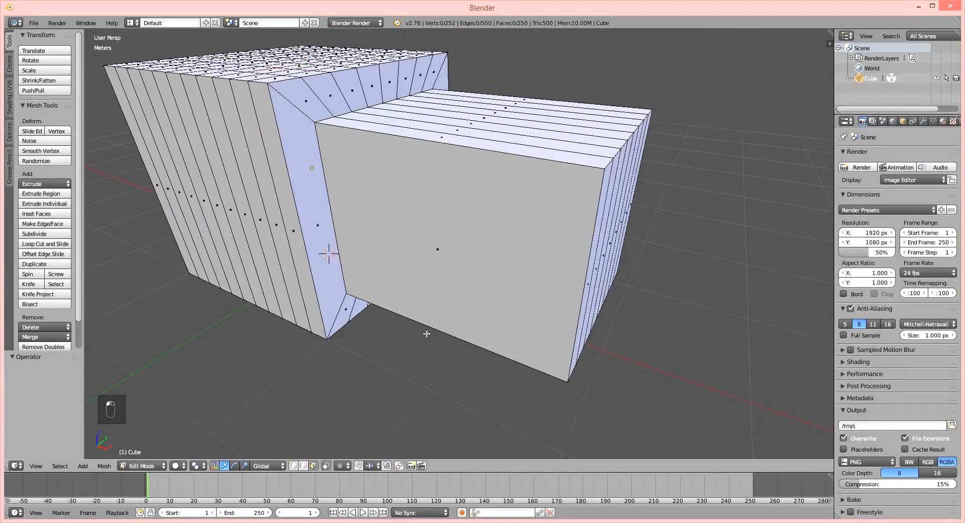
middle_click_drag(351, 279, 382, 294)
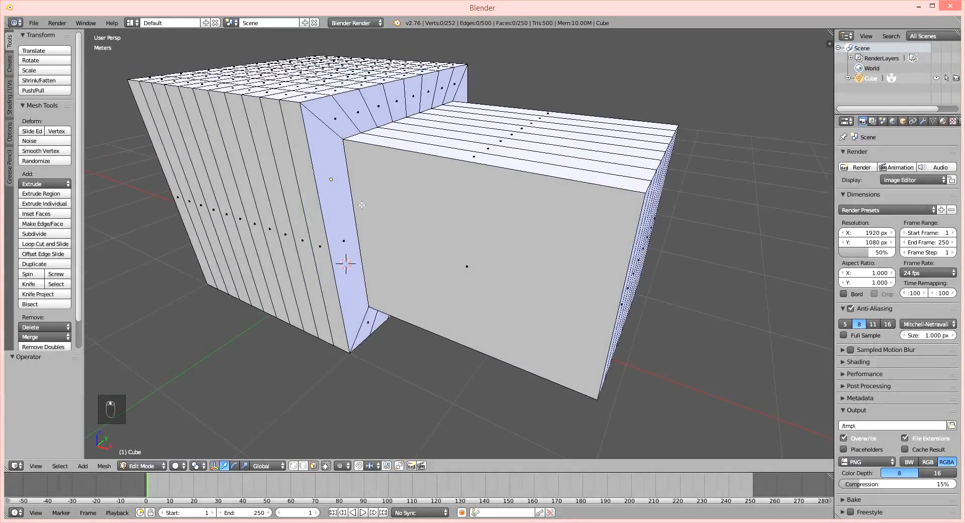
mouse_move(363, 205)
middle_mouse_down()
mouse_move(379, 215)
mouse_move(373, 220)
middle_mouse_up()
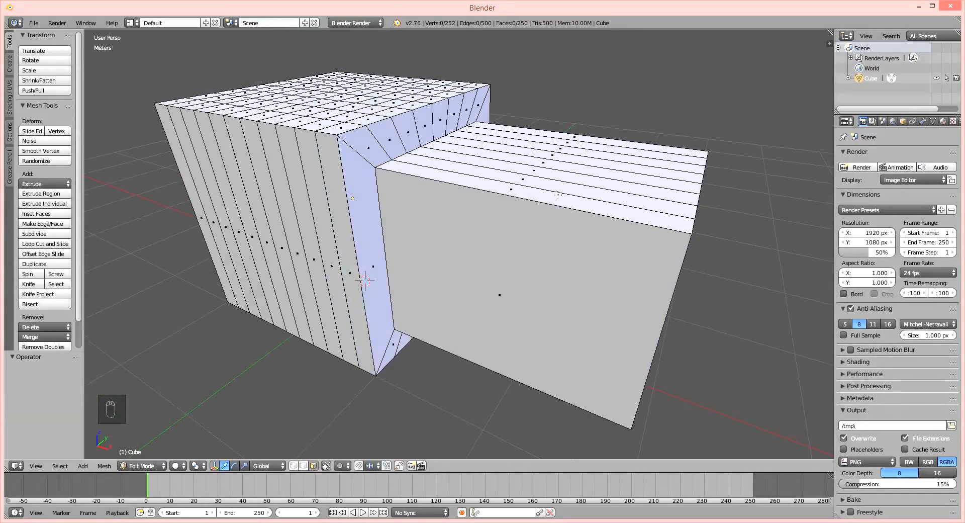
middle_click_drag(617, 258, 394, 70)
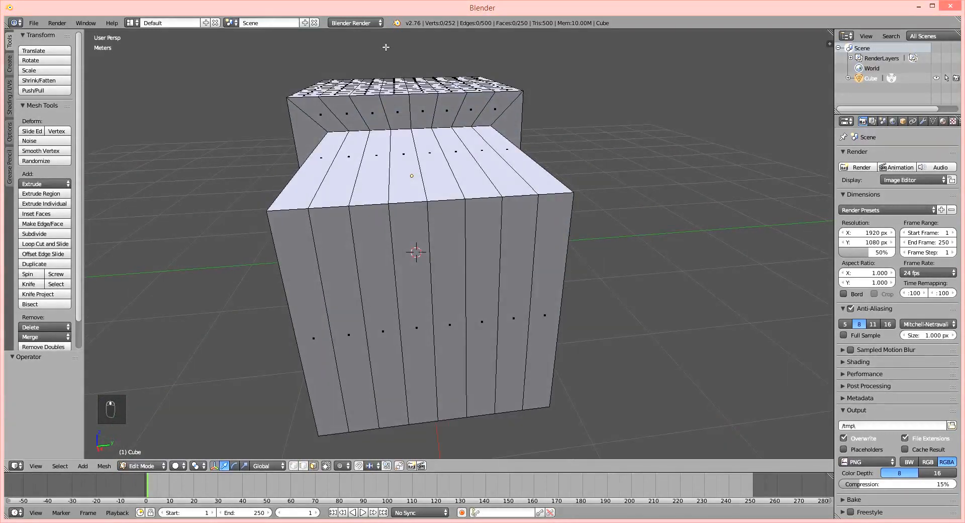
middle_click_drag(433, 369, 448, 261)
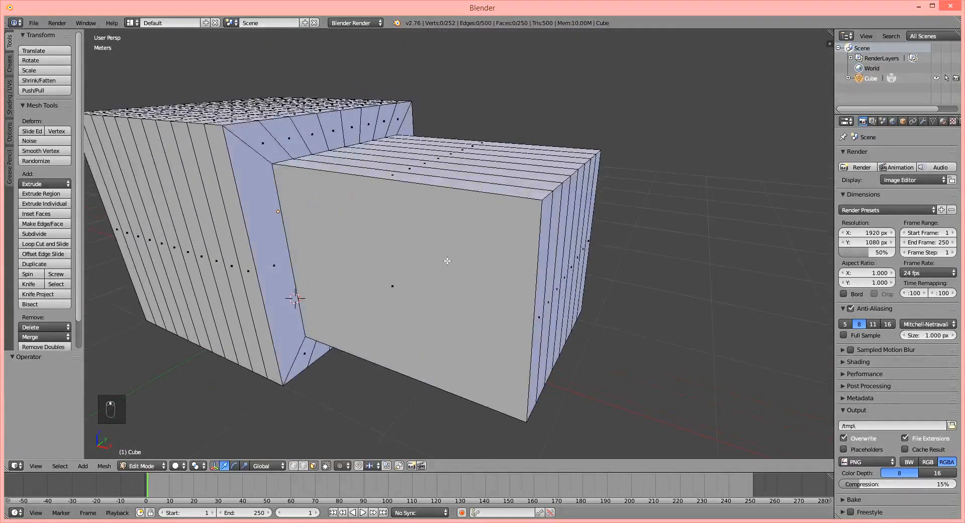
right_click(447, 291)
scroll(382, 276, "up", 2)
middle_click_drag(392, 290, 404, 281)
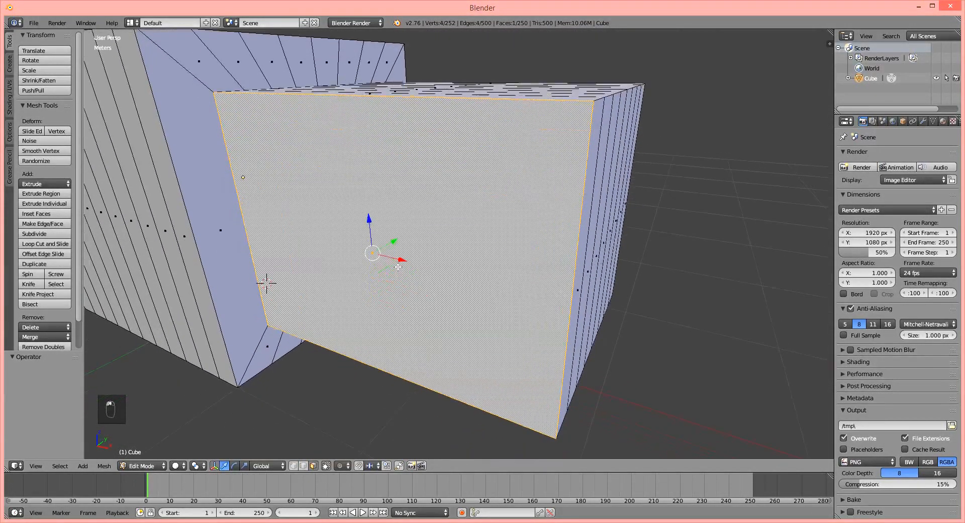
middle_click_drag(369, 239, 369, 242)
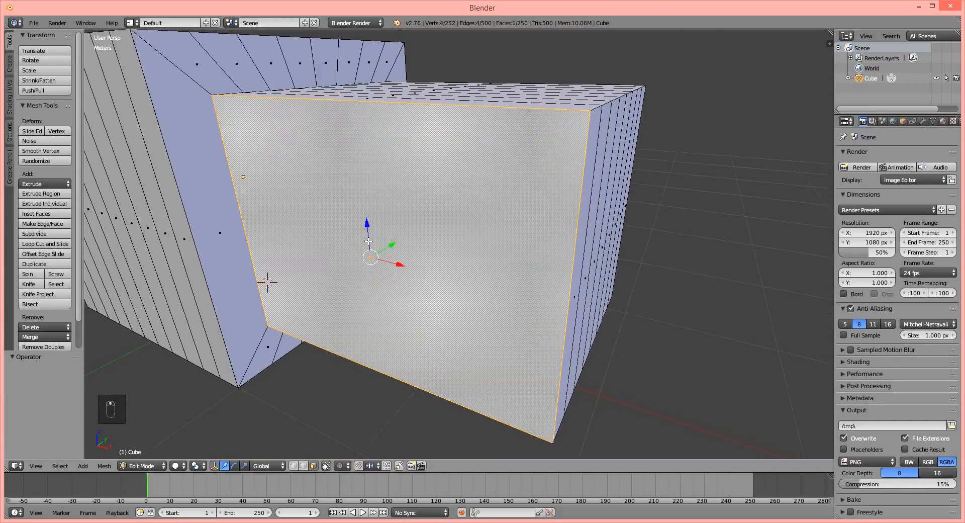
Review the Specials commands available for the selected face and dismiss them without applying any.
scroll(369, 243, "down", 2)
key("w")
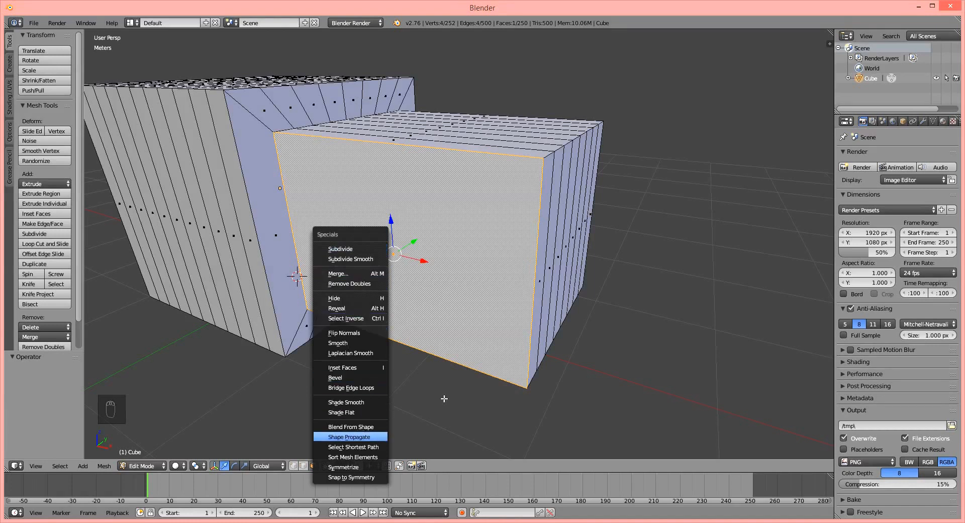
key("Escape")
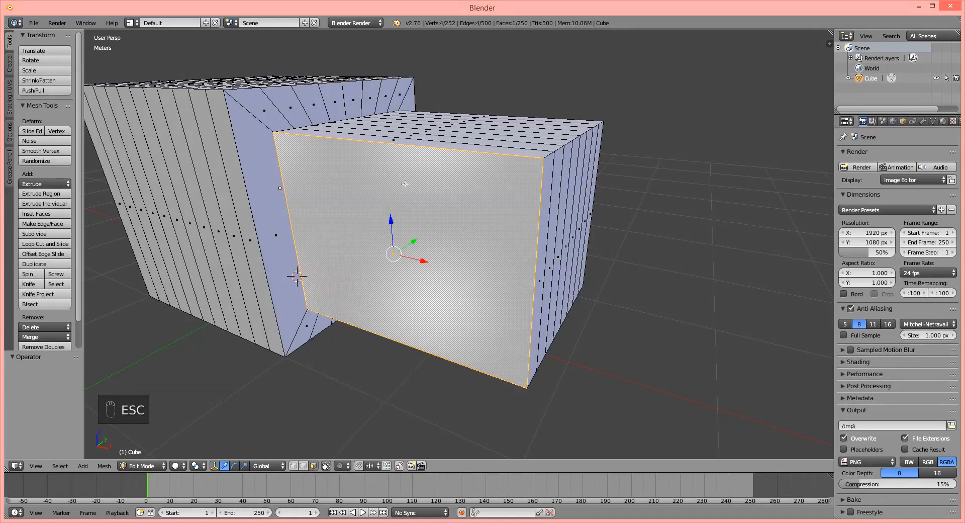
Subdivide the selected large face on the extruded block's negative Y side once.
key("w")
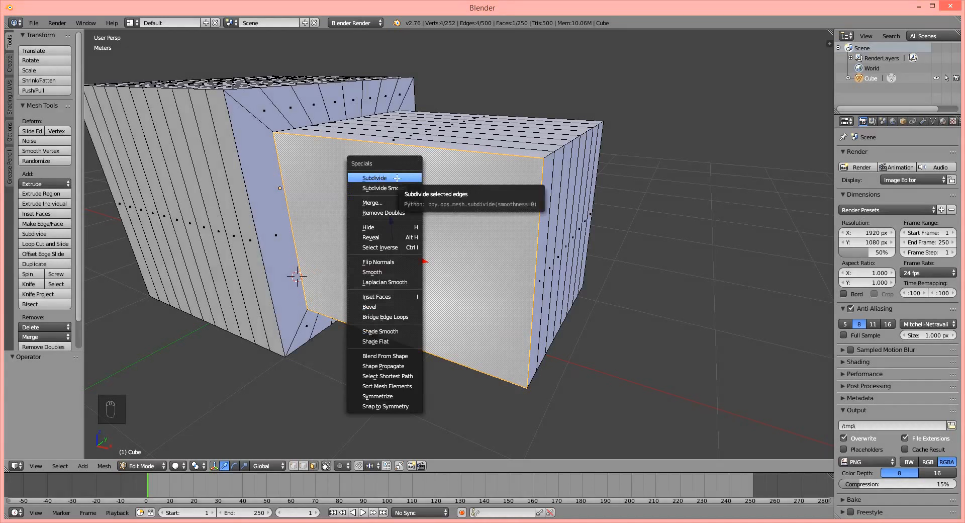
left_click(397, 178)
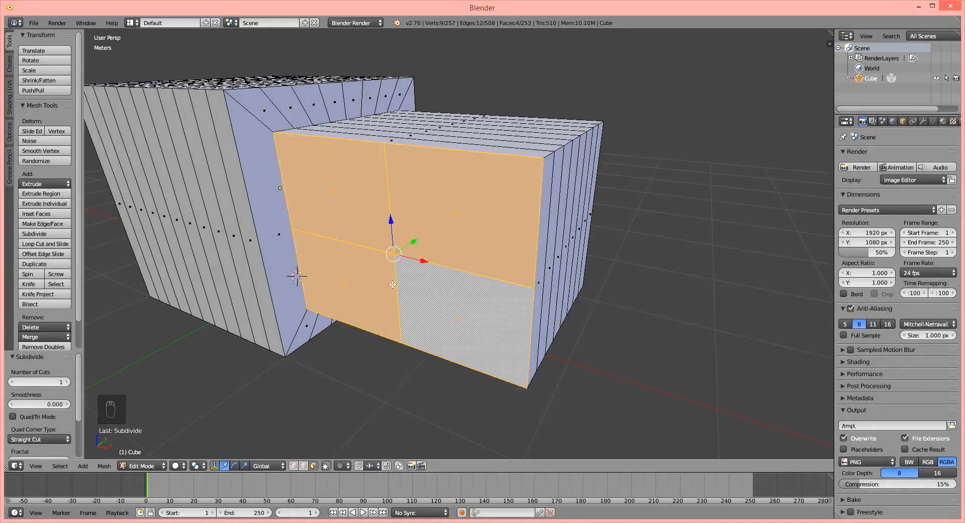
scroll(408, 258, "up", 2)
middle_click_drag(417, 266, 420, 266)
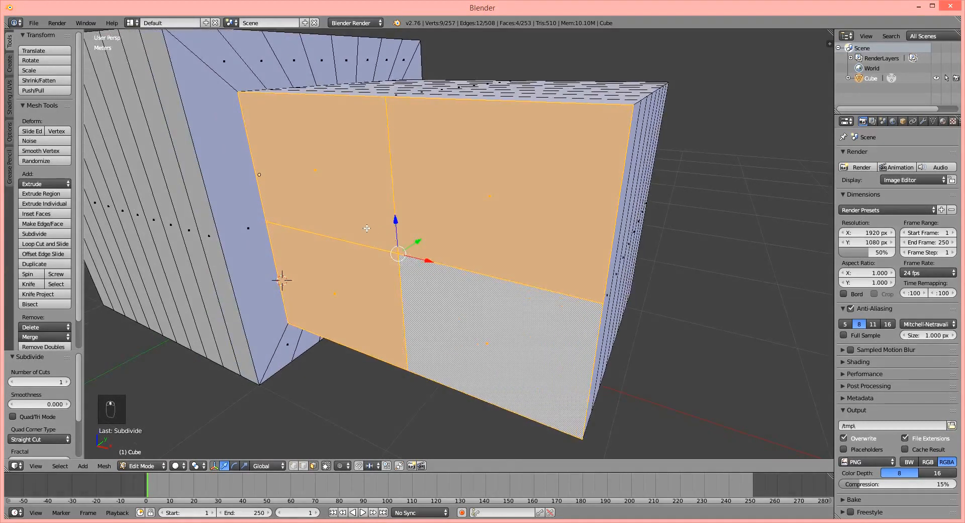
Examine the subdivided negative Y side by selecting its quarter faces one after another.
right_click(248, 228)
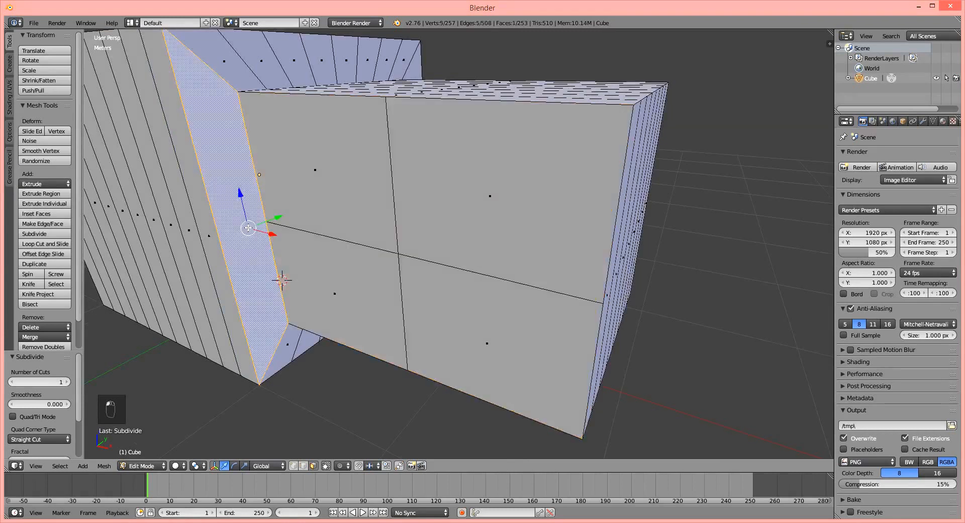
right_click(397, 250)
right_click(446, 283)
right_click(363, 278)
right_click(431, 214)
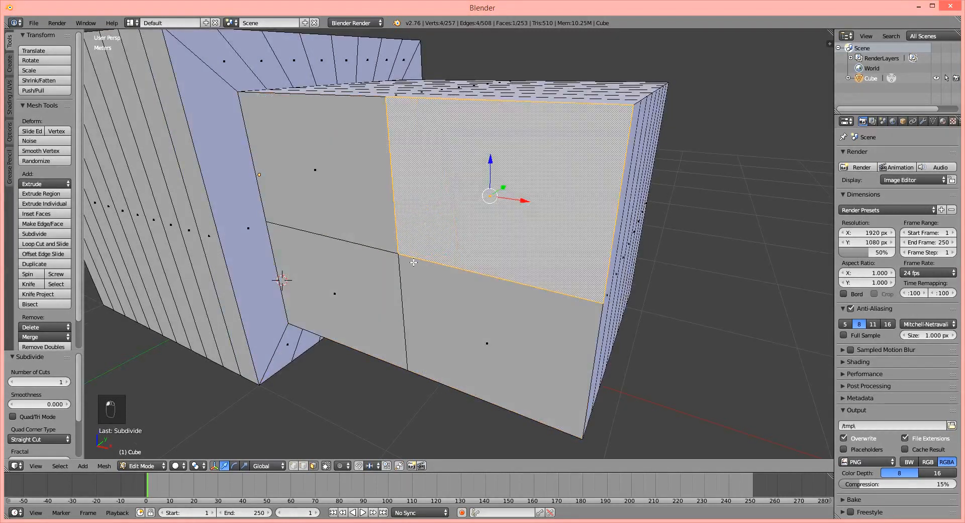
right_click(407, 266)
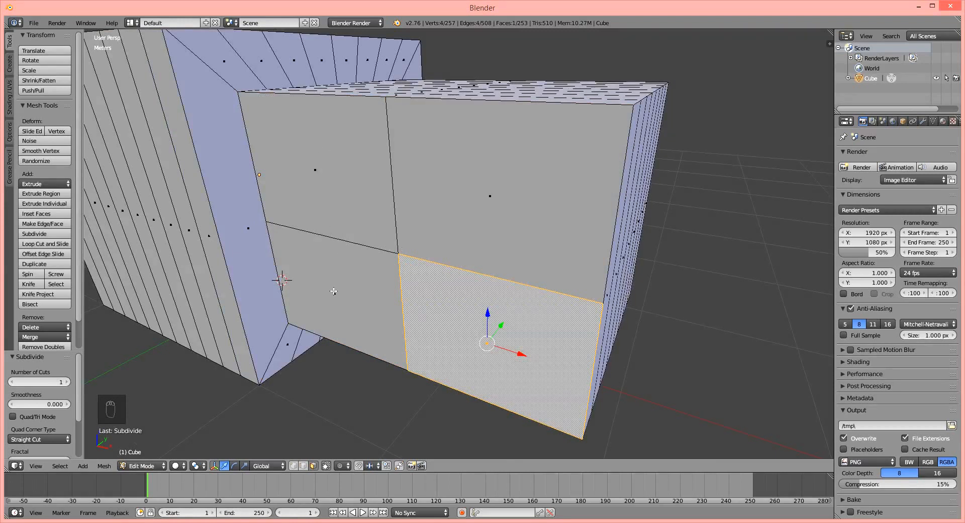
right_click(428, 207)
right_click(355, 193)
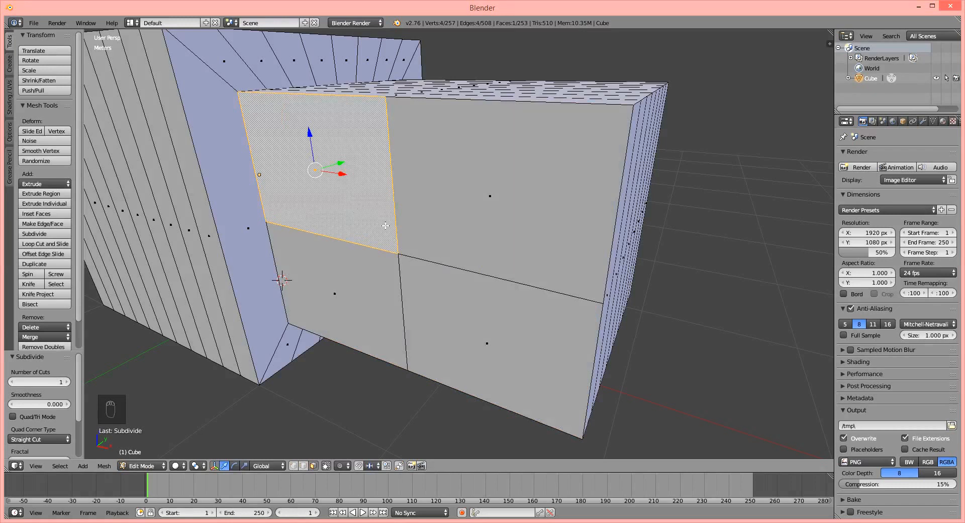
middle_click_drag(446, 178, 455, 185)
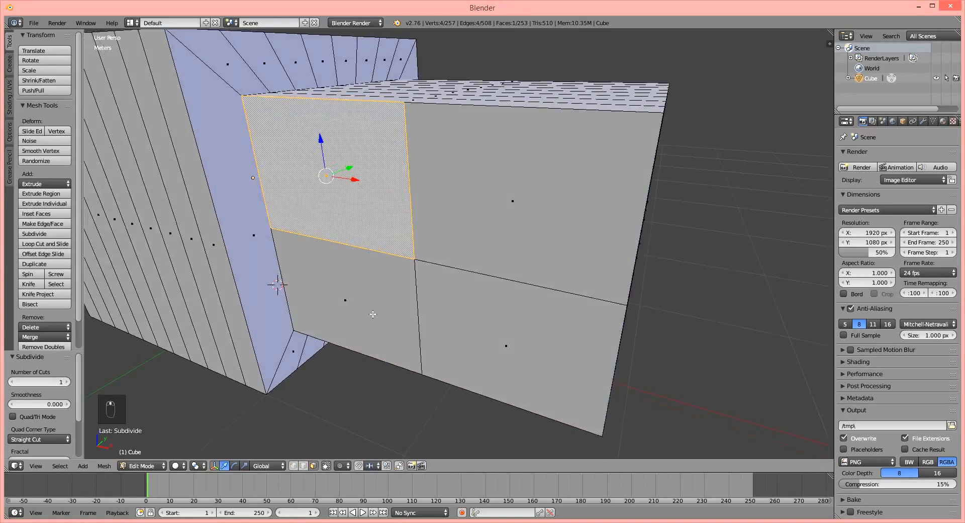
middle_click_drag(457, 308, 442, 310)
right_click(410, 227)
right_click(329, 286)
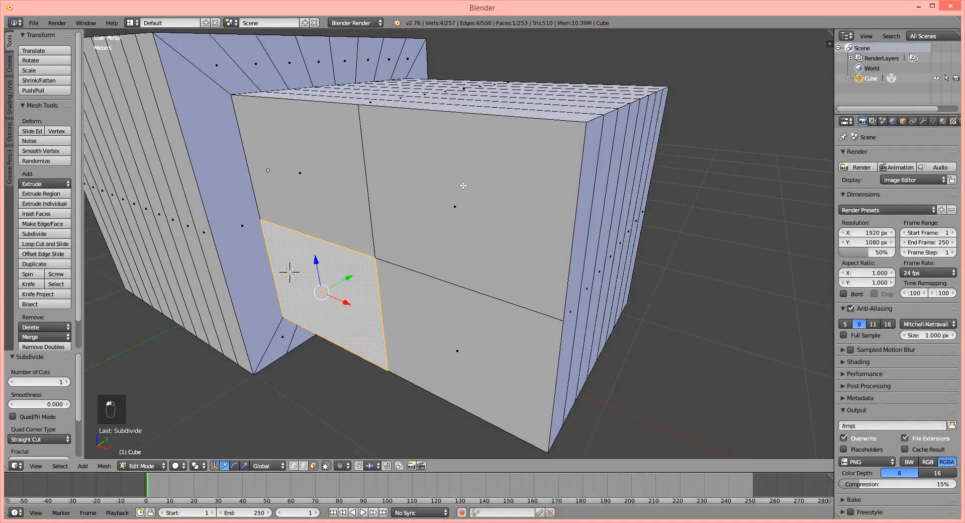
Select the large undivided face on the extruded block's positive Y side and subdivide it three times.
middle_click_drag(463, 186, 328, 187)
middle_click_drag(406, 190, 427, 213)
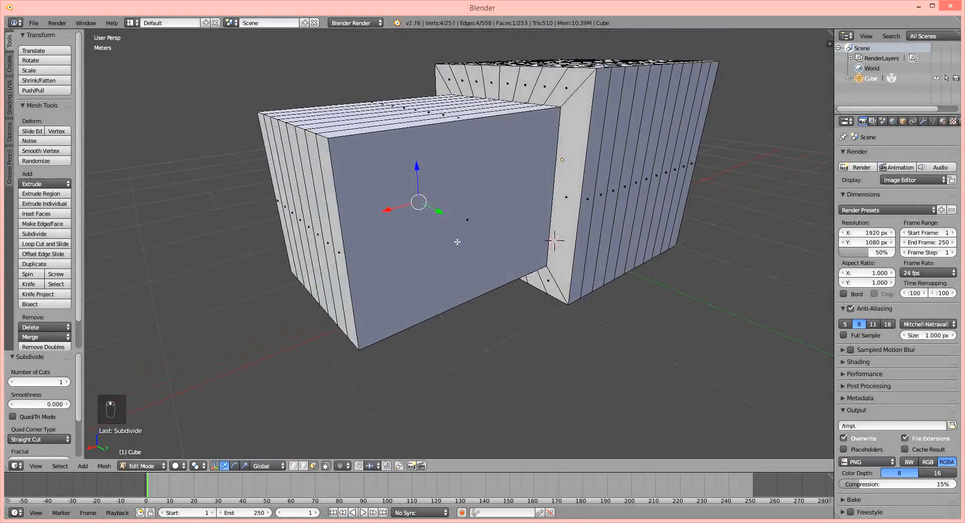
right_click(458, 242)
scroll(487, 204, "up", 1)
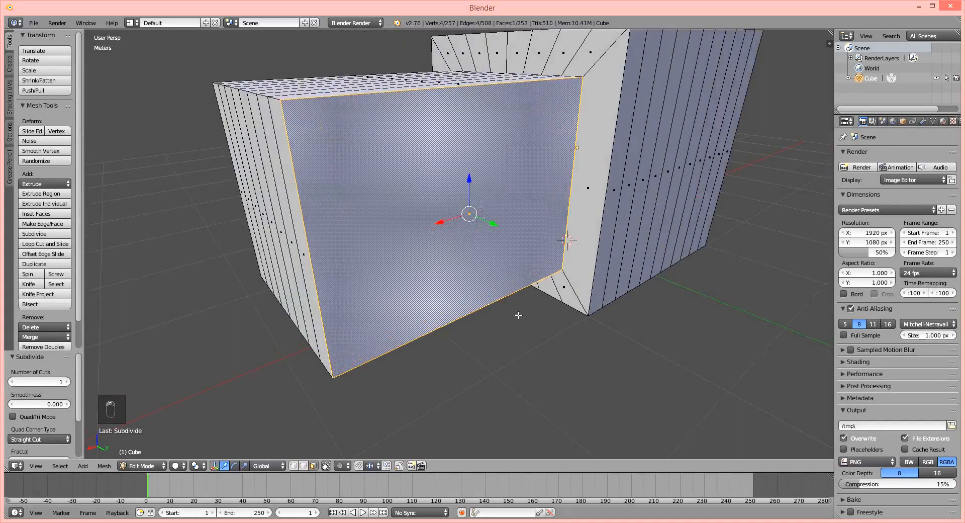
key("a")
key("a")
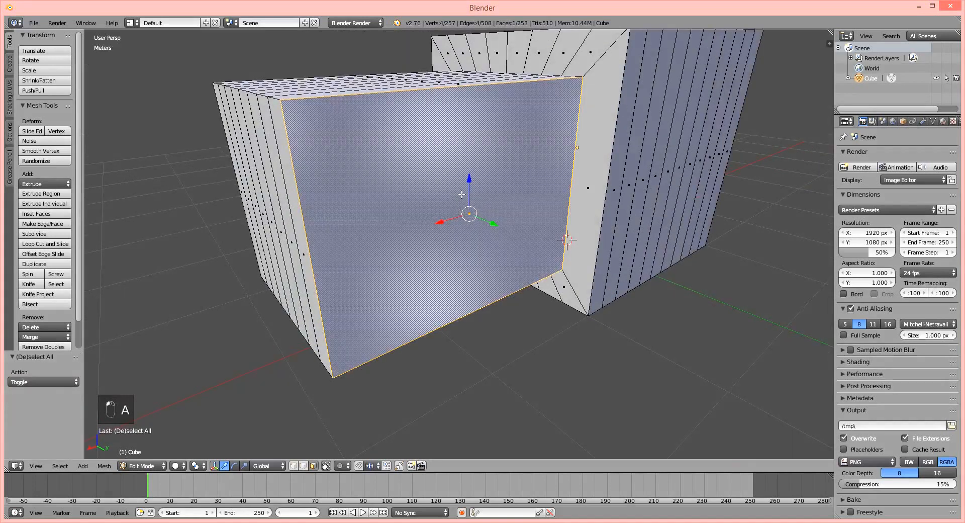
key("w")
left_click(461, 193)
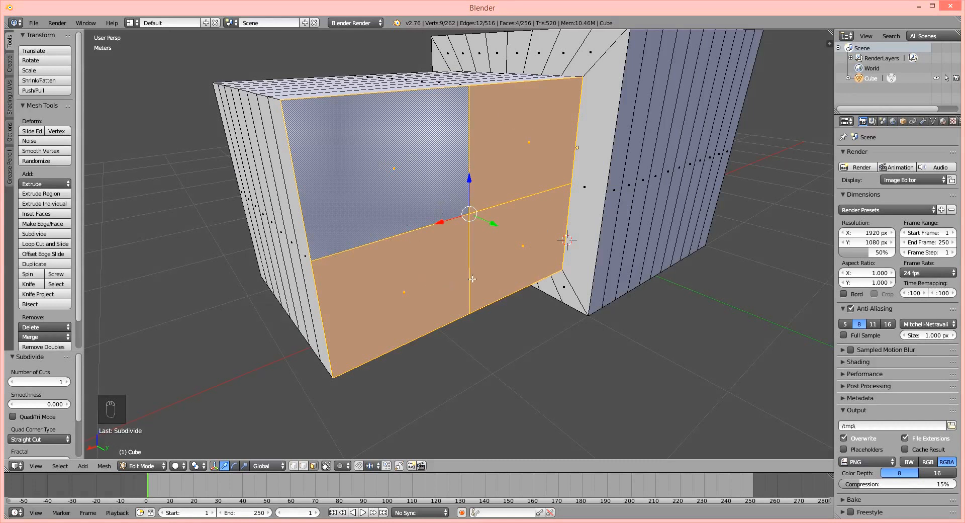
key("w")
left_click(532, 235)
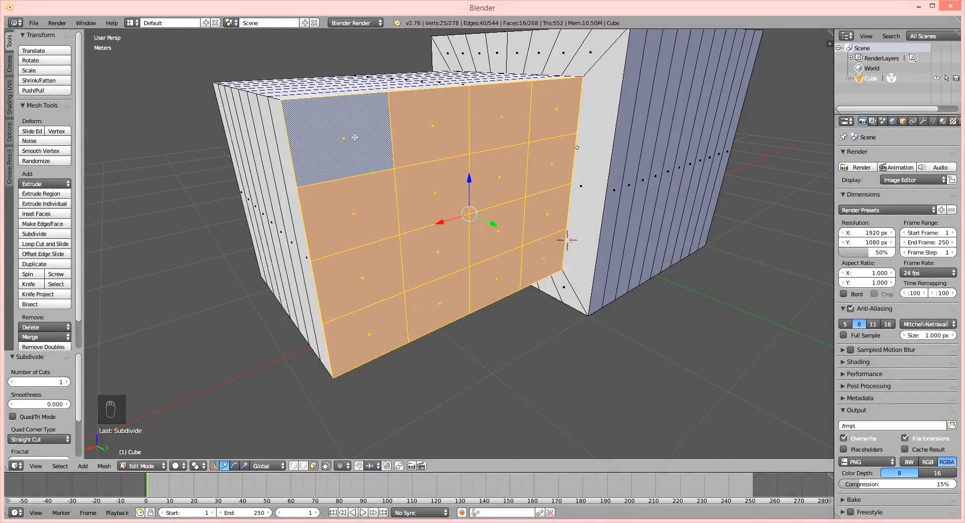
key("w")
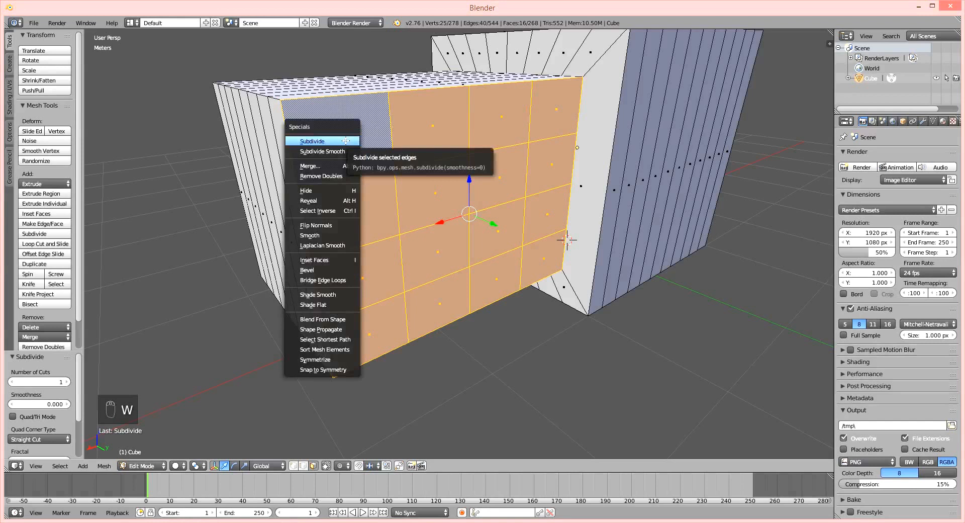
left_click(360, 140)
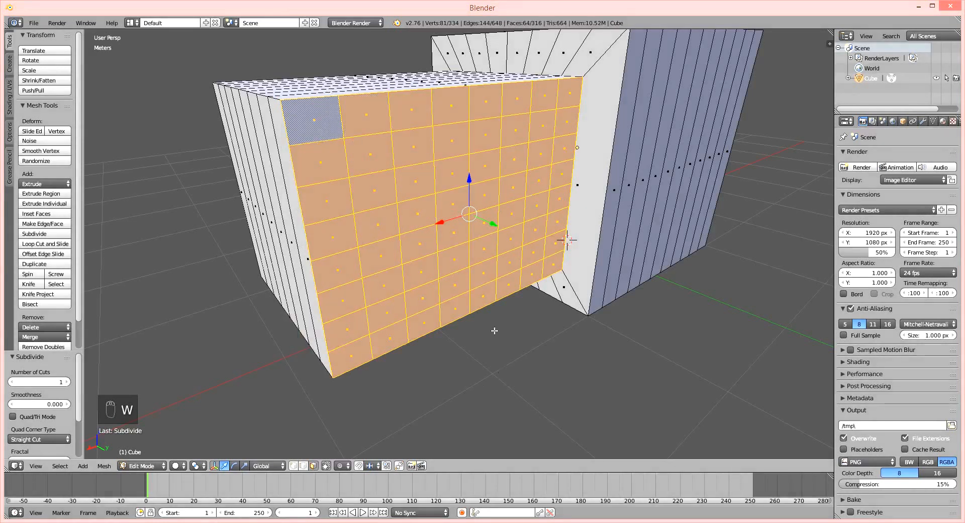
Extrude one small grid face near the middle of the block's positive Y side outward about 63.3 cm.
right_click(414, 220)
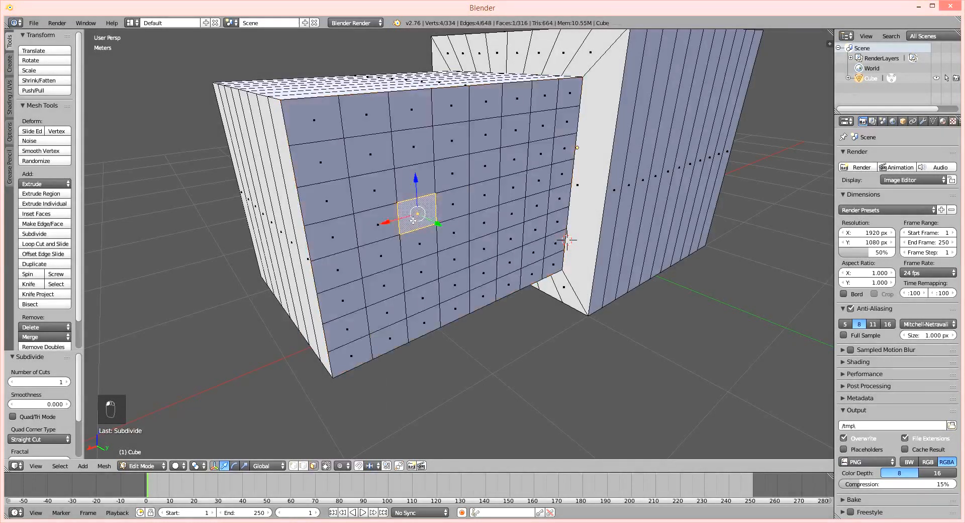
key("g")
key("z")
left_click(415, 179)
right_click(459, 187)
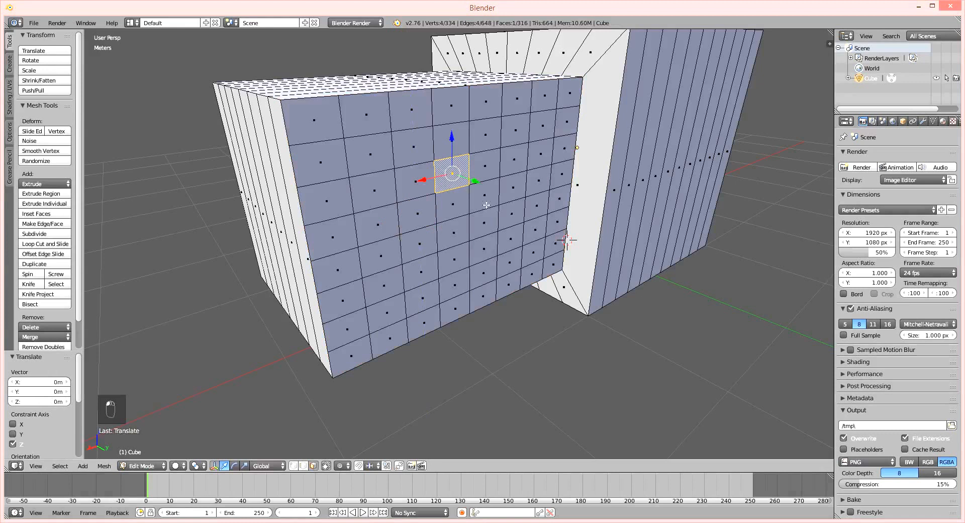
key("e")
left_click(503, 237)
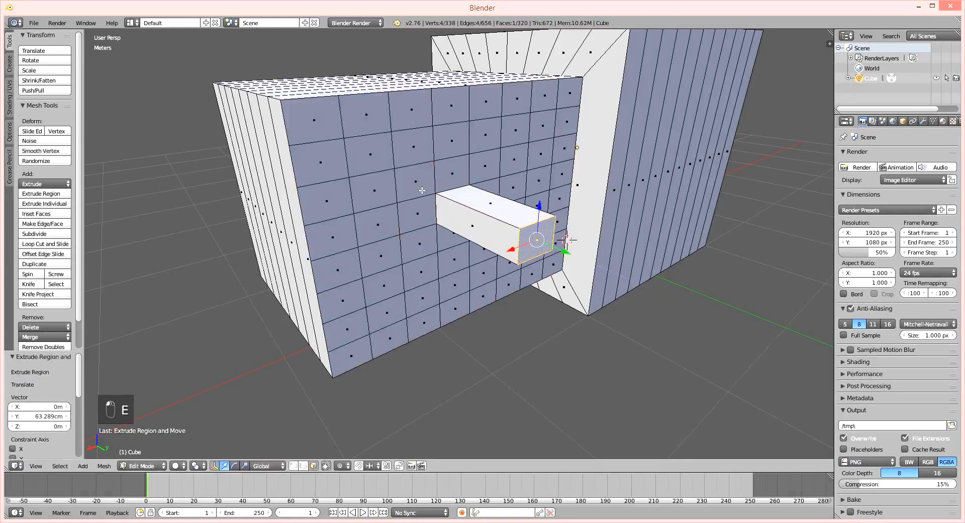
Extrude two more grid faces outward, one beside the first about 40.3 cm and one at the upper edge about 54.2 cm.
key("e")
left_click(455, 196)
right_click(454, 106)
key("e")
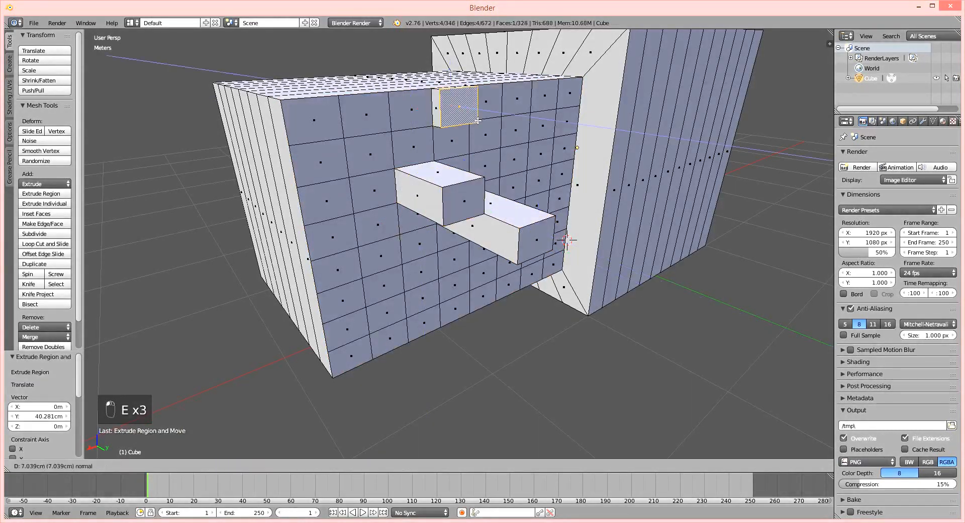
left_click(532, 132)
Select one long strip face in the middle of the extruded block's top and subdivide it three times.
middle_click_drag(553, 216, 517, 221)
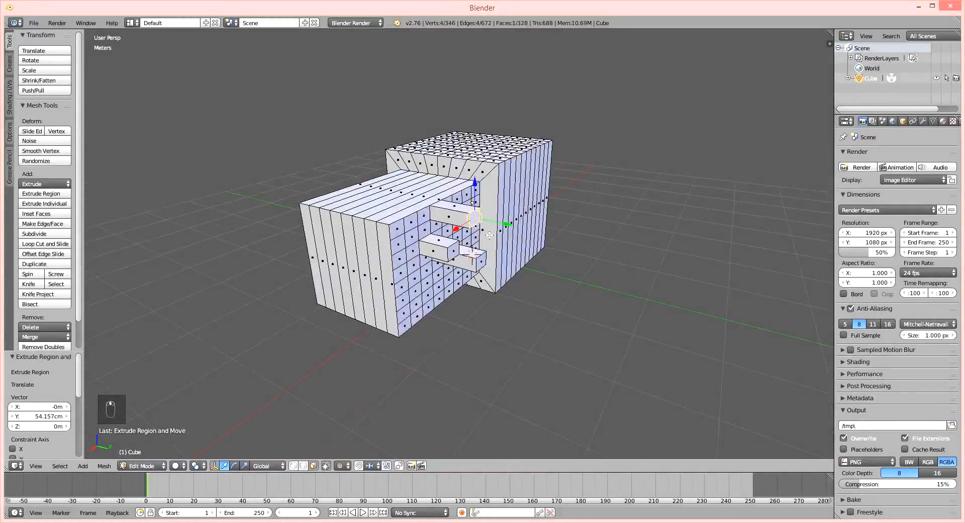
scroll(491, 235, "up", 4)
middle_click_drag(456, 253, 453, 267)
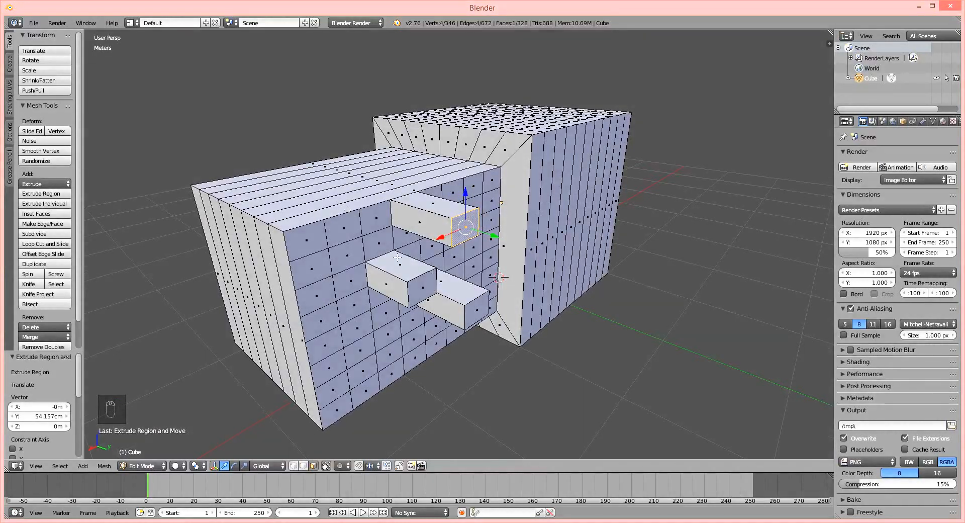
middle_click_drag(417, 296, 357, 209)
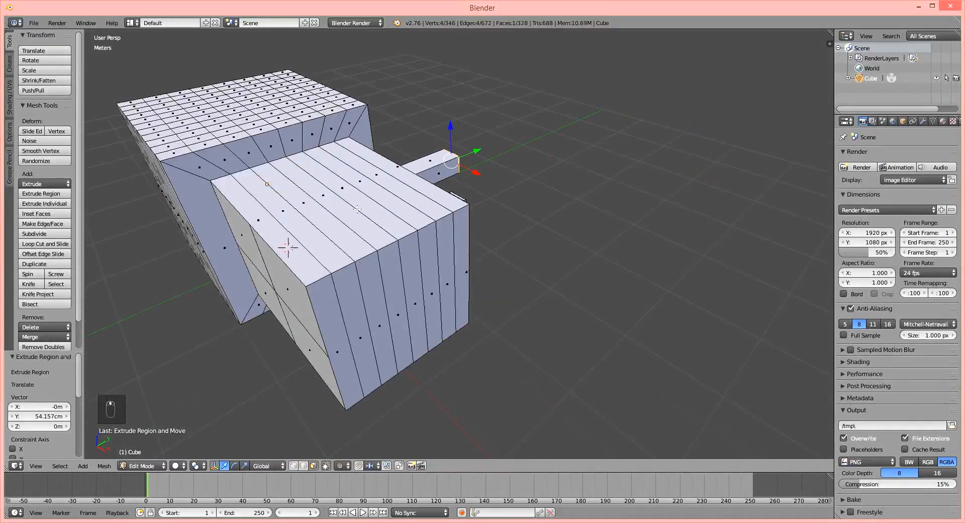
right_click(335, 203)
scroll(342, 211, "up", 3)
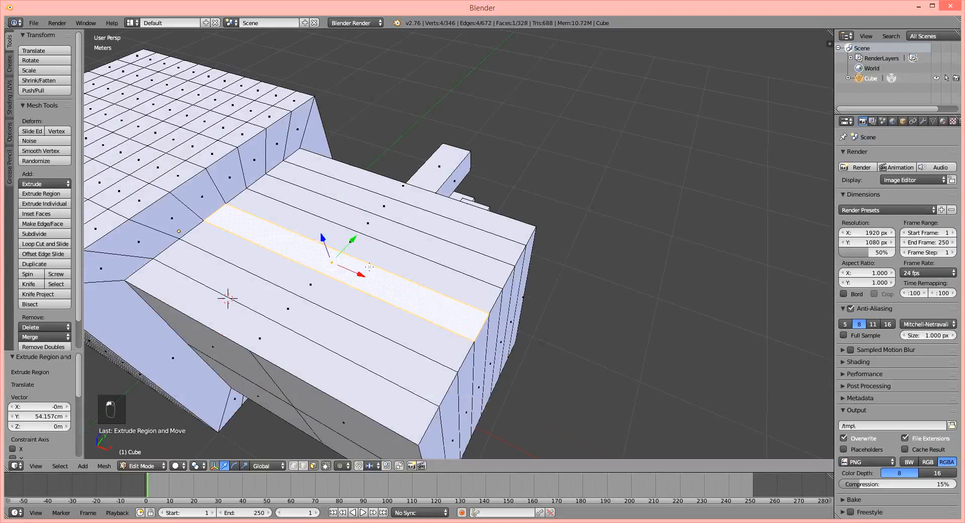
key("w")
left_click(365, 269)
key("w")
left_click(361, 270)
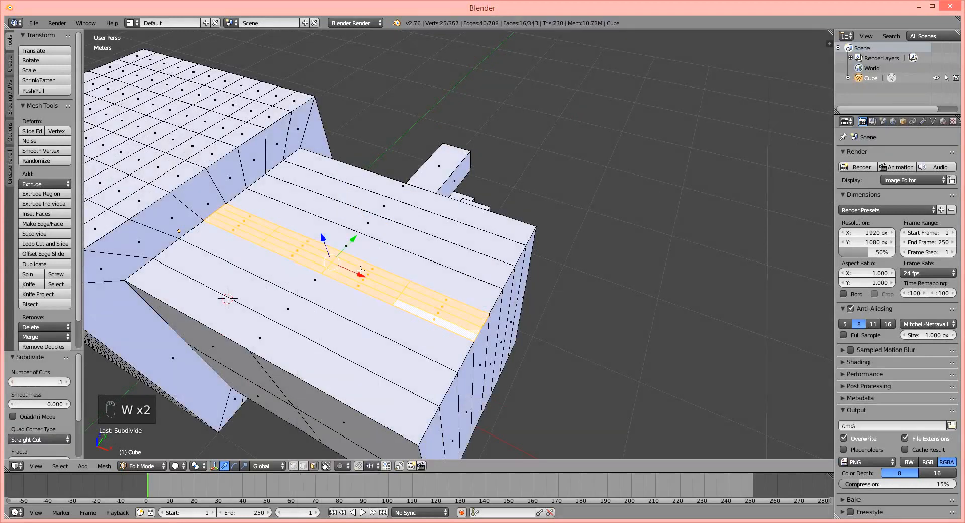
key("w")
left_click(361, 271)
Inspect the subdivided strip on the block's top by selecting one small face near its middle.
middle_click_drag(393, 306, 436, 300)
scroll(435, 299, "up", 1)
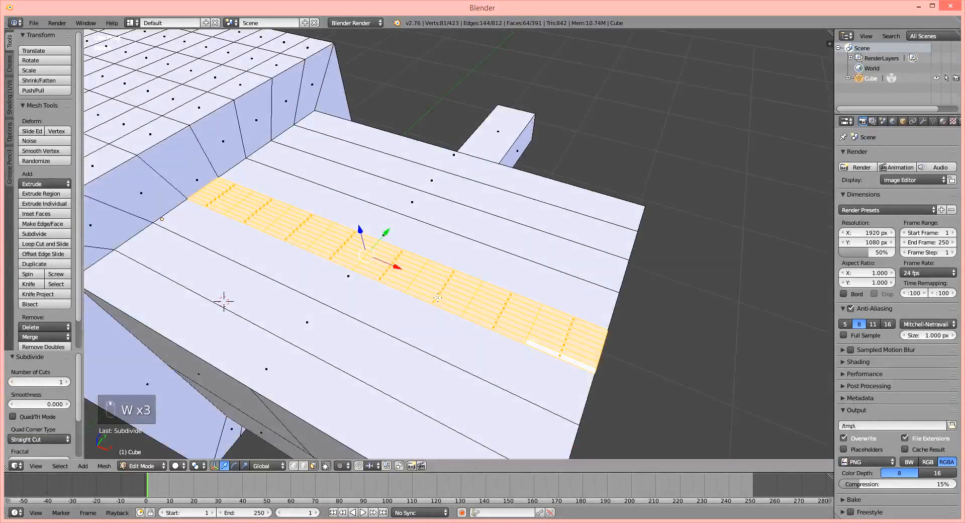
left_click(388, 264)
right_click(385, 275)
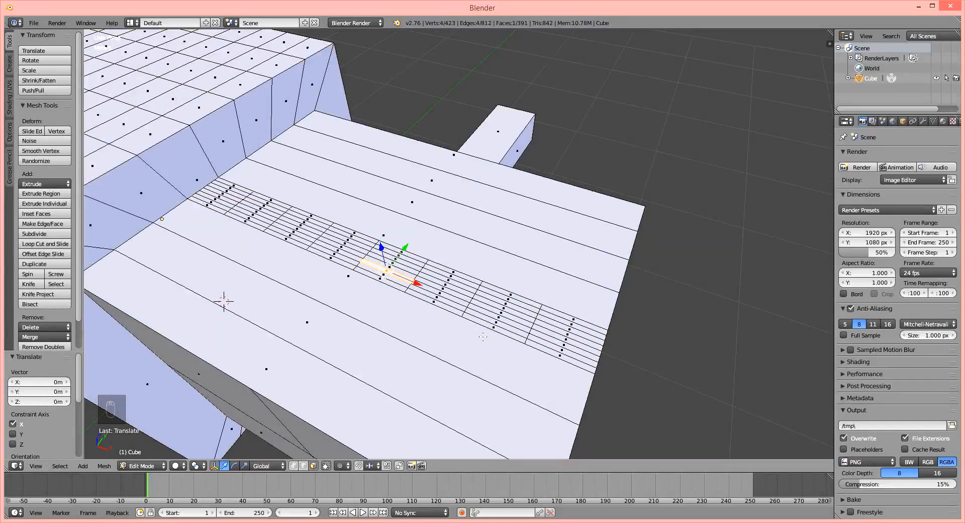
Switch to vertex selection, select an inner vertex on the large cube's top, and set proportional editing to Enable.
middle_click_drag(403, 311, 413, 276)
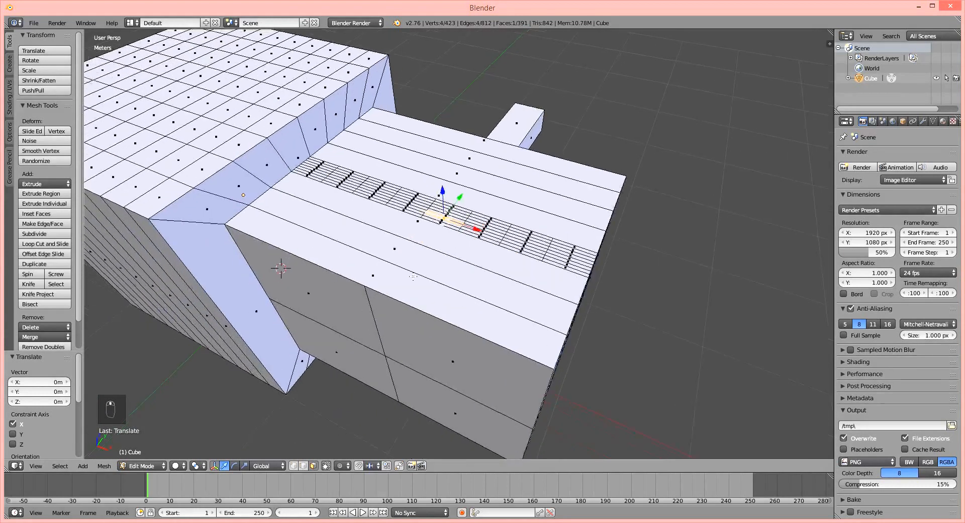
middle_click_drag(302, 210, 399, 213)
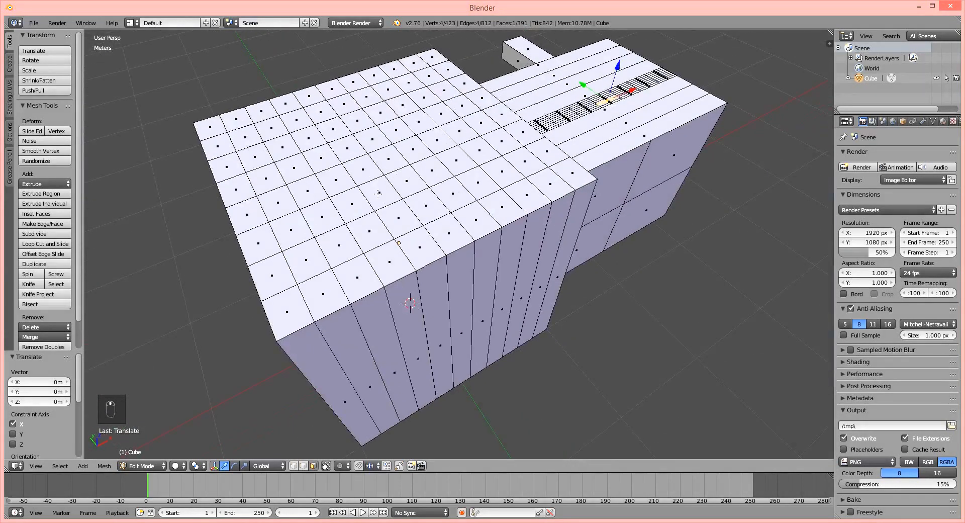
scroll(398, 243, "up", 5)
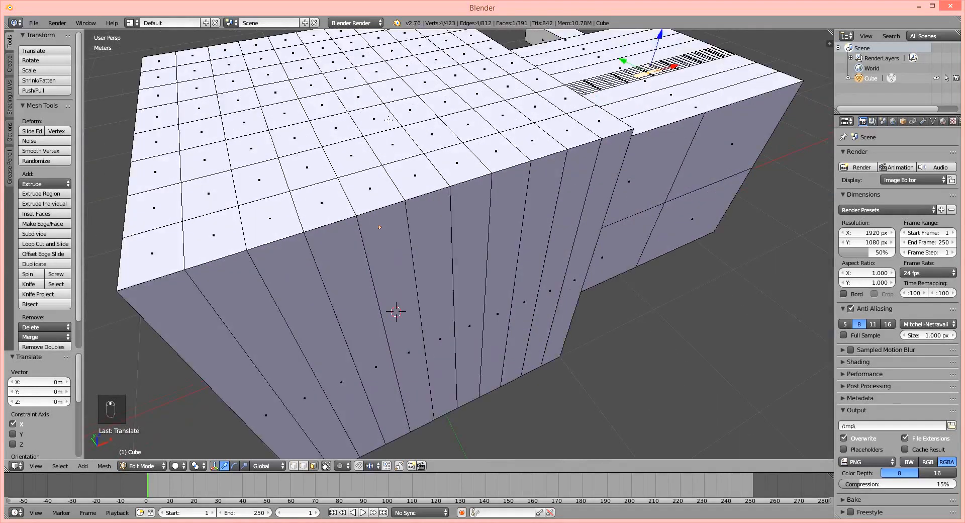
middle_click_drag(413, 137, 413, 157)
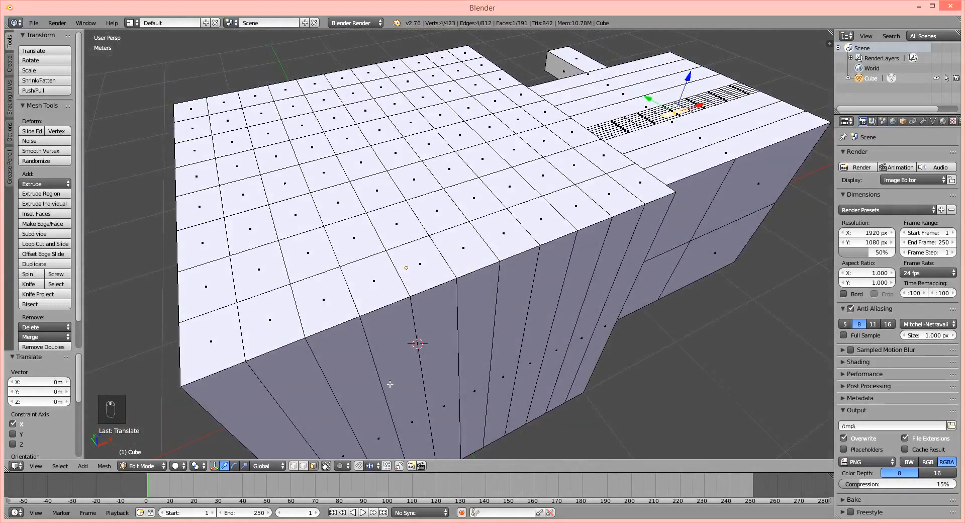
left_click(294, 466)
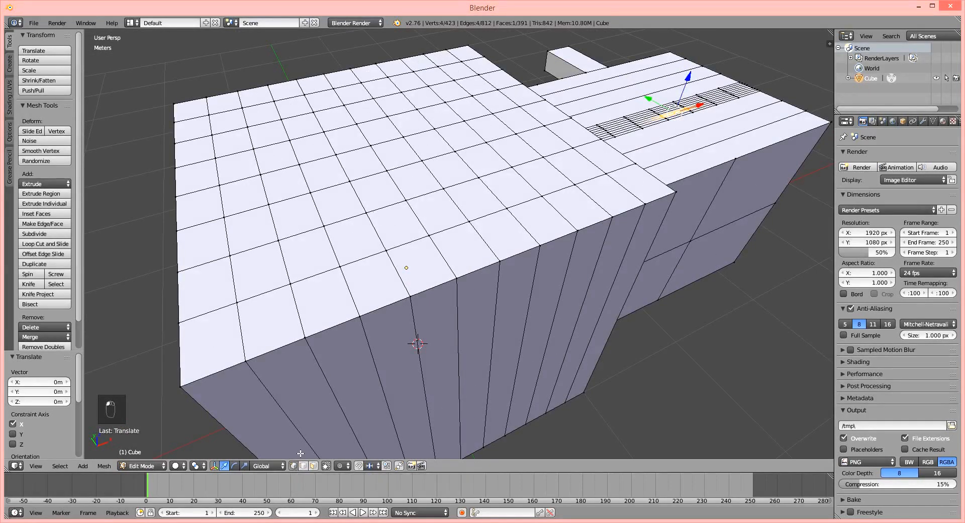
right_click(370, 146)
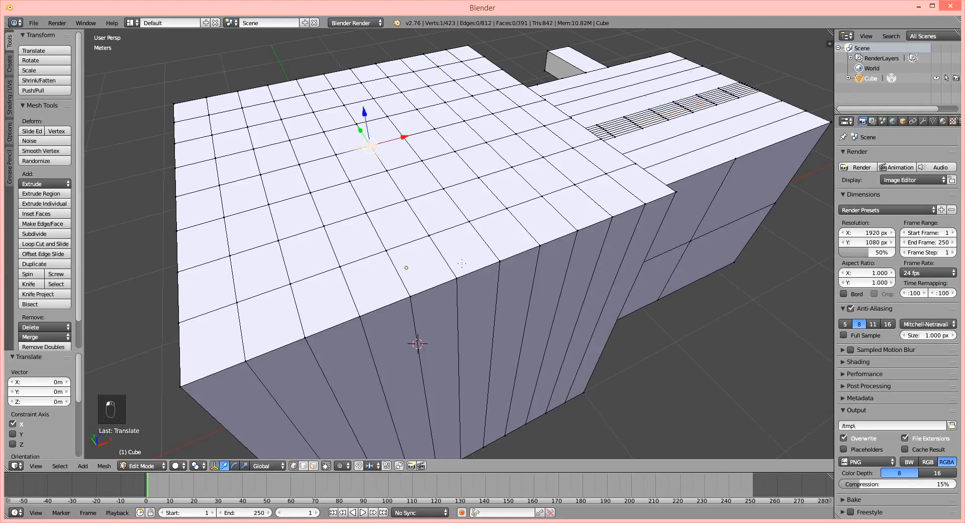
left_click(340, 466)
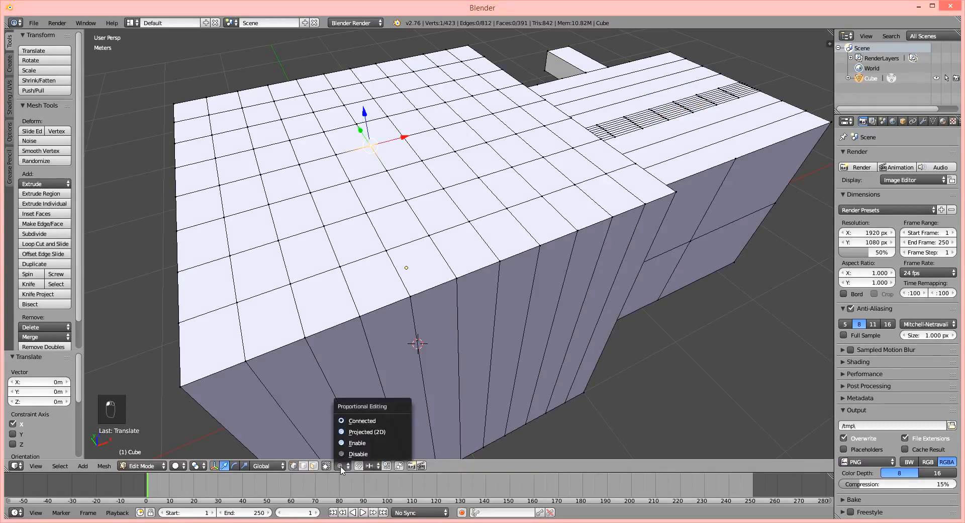
left_click(354, 443)
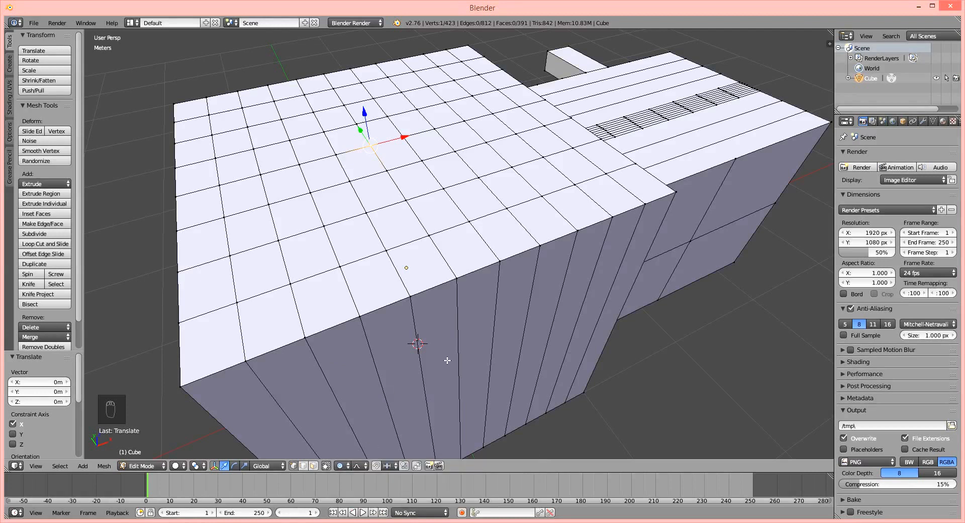
Toggle proportional editing off and back on, leaving it set to Enable.
key("o")
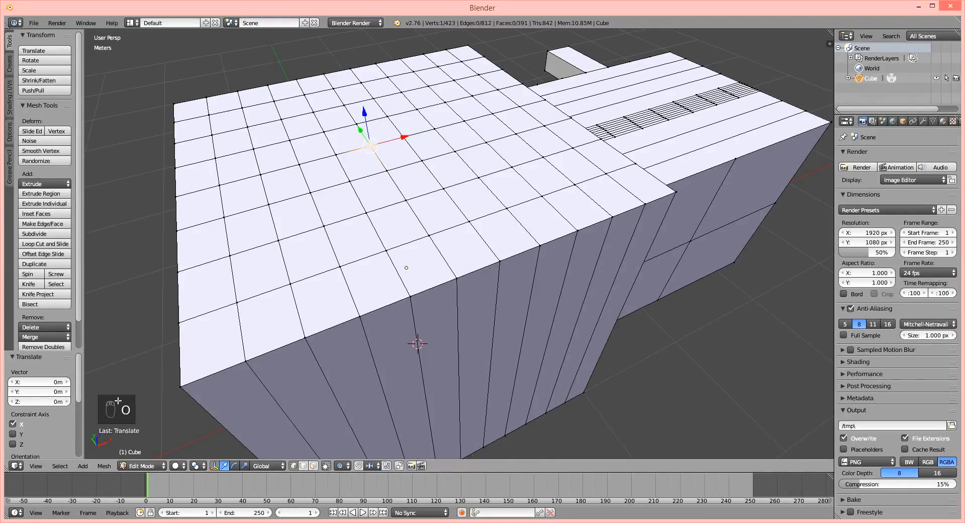
key("o")
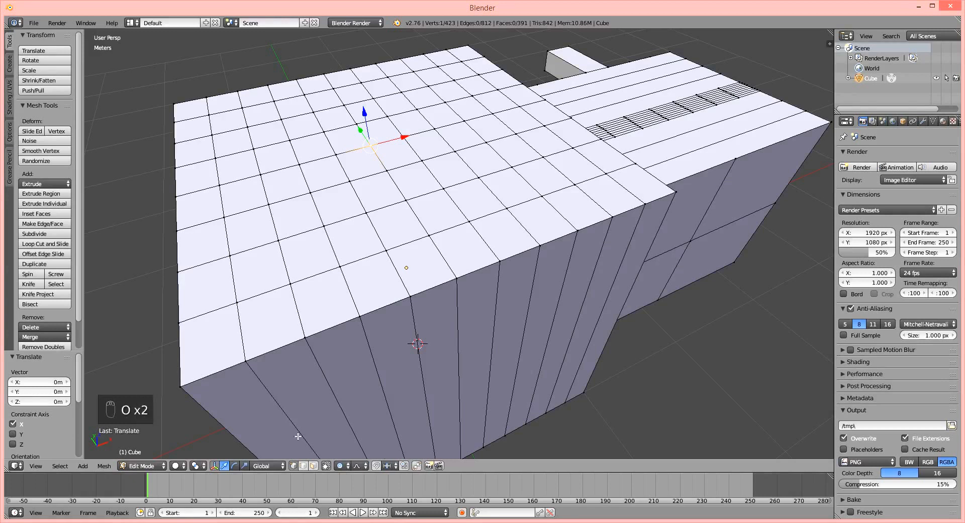
left_click(341, 466)
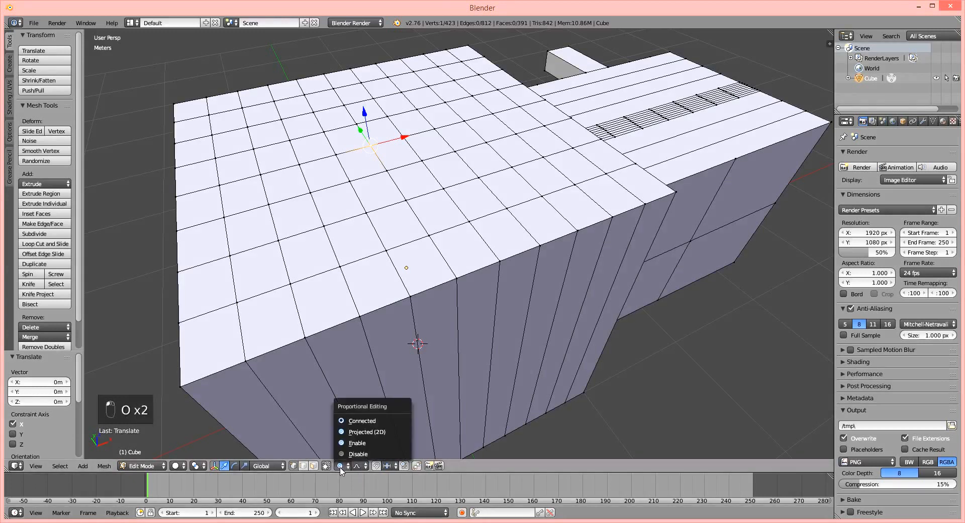
left_click(355, 444)
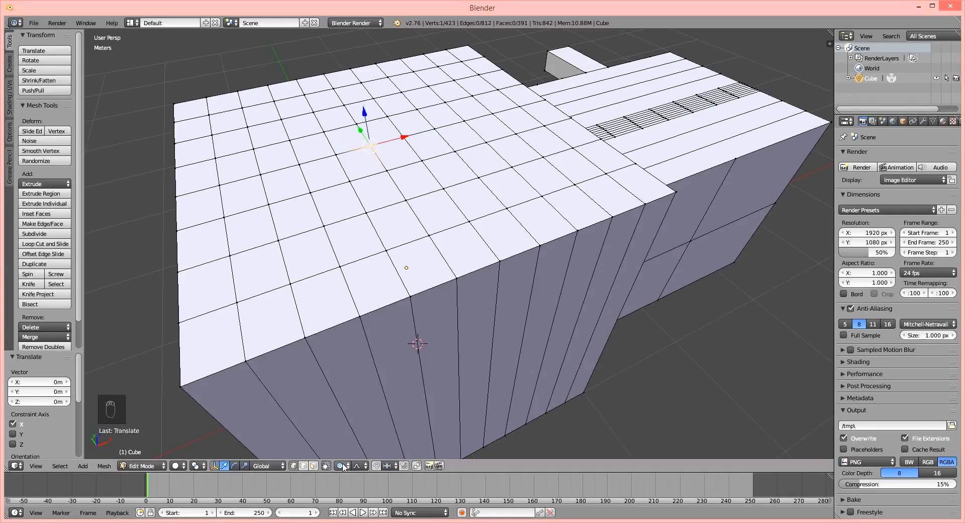
Try moving the selected vertex on the large cube's top with Smooth falloff, reducing the proportional size to 0.91.
middle_click_drag(371, 165, 446, 176)
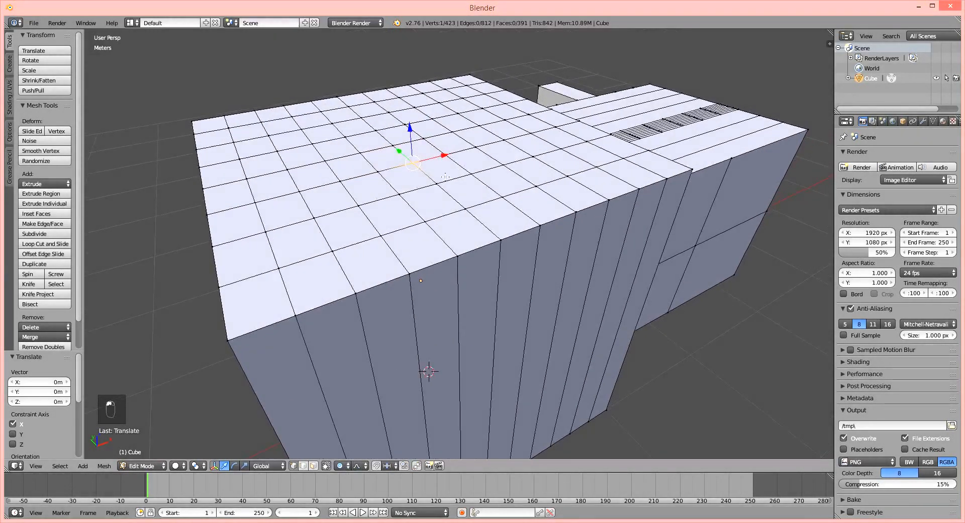
key("g")
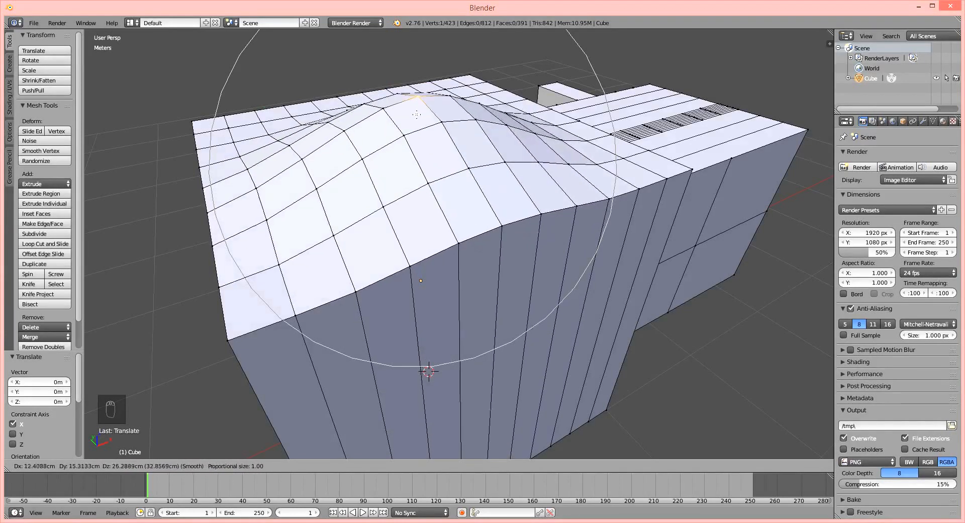
scroll(415, 162, "up", 1)
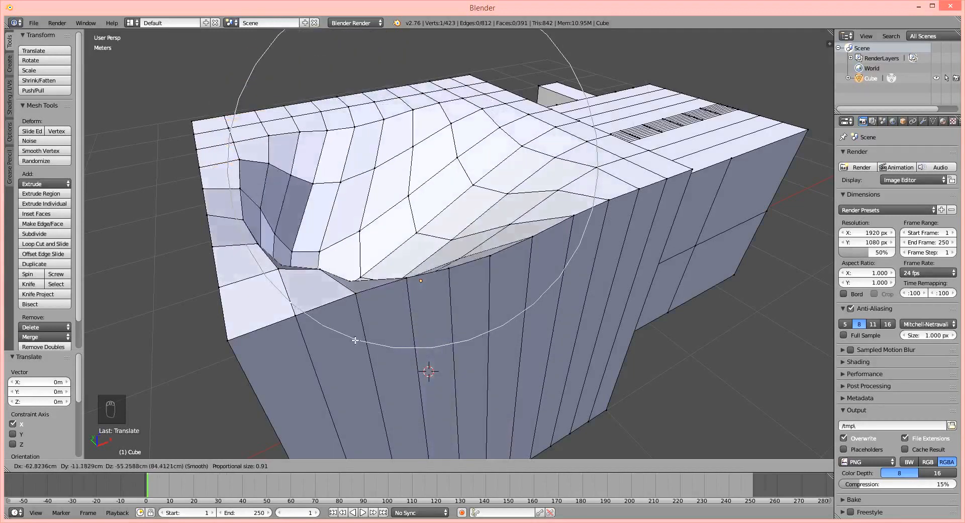
key("Escape")
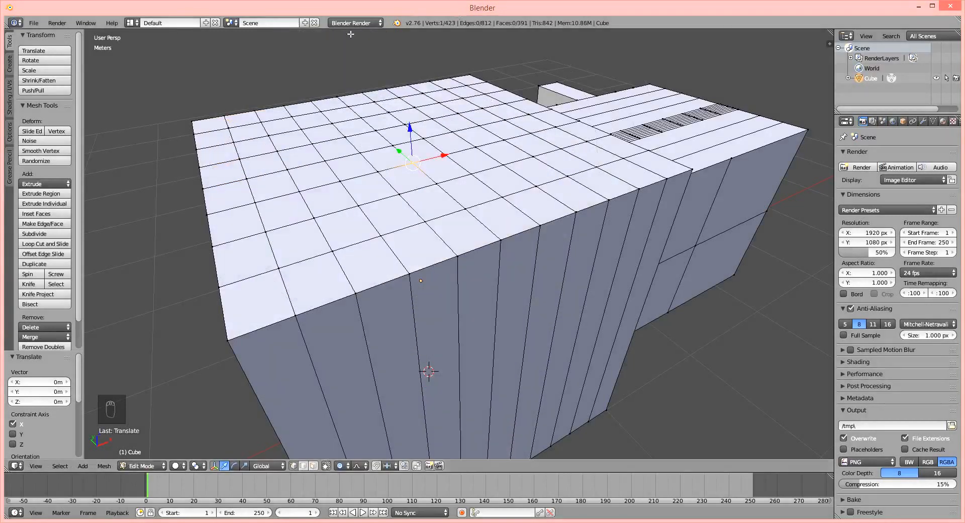
Try deforming the large cube's top again from the same vertex, varying the proportional size between 0.68 and 1.95.
scroll(431, 218, "down", 3)
key("g")
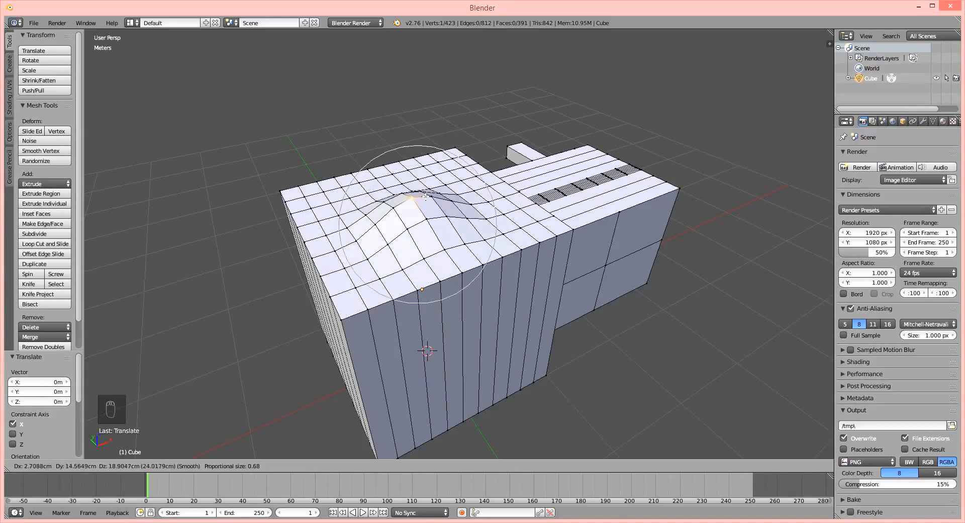
scroll(426, 197, "down", 11)
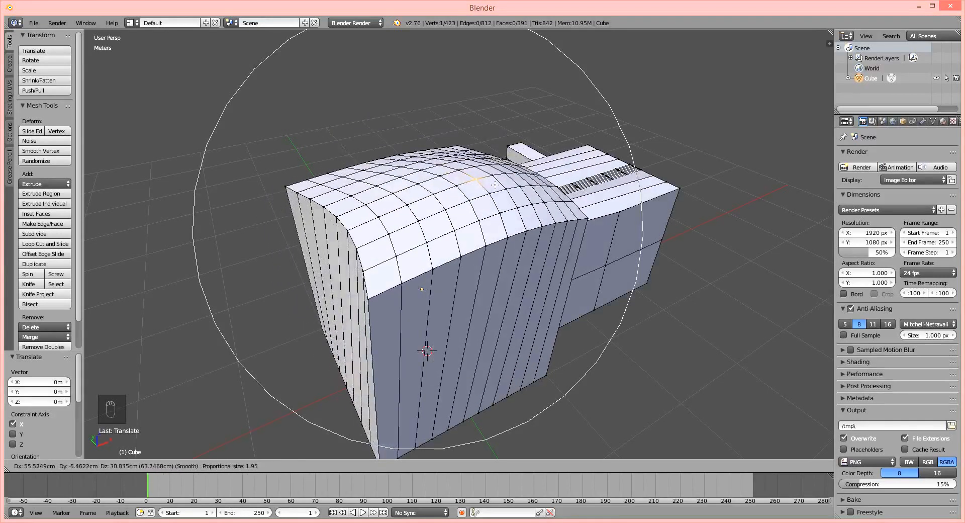
scroll(443, 181, "up", 6)
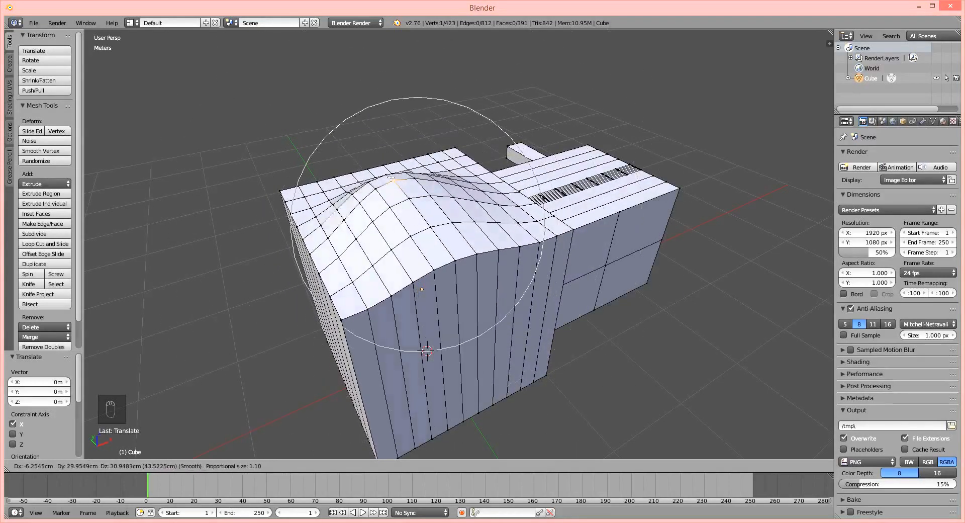
scroll(382, 186, "up", 1)
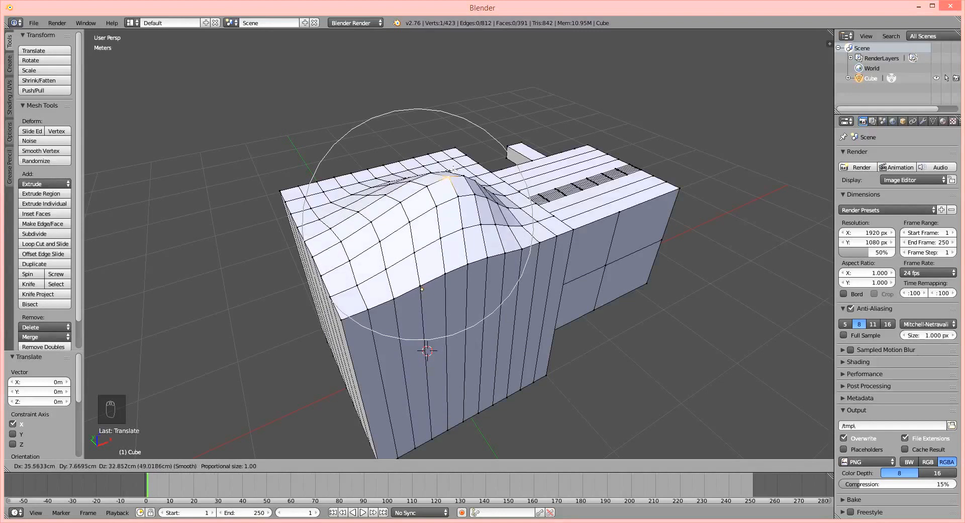
right_click(453, 169)
Add 13 evenly spaced horizontal loop cuts around the large cube's sides, without sliding them.
middle_click_drag(498, 322, 468, 274, "shift")
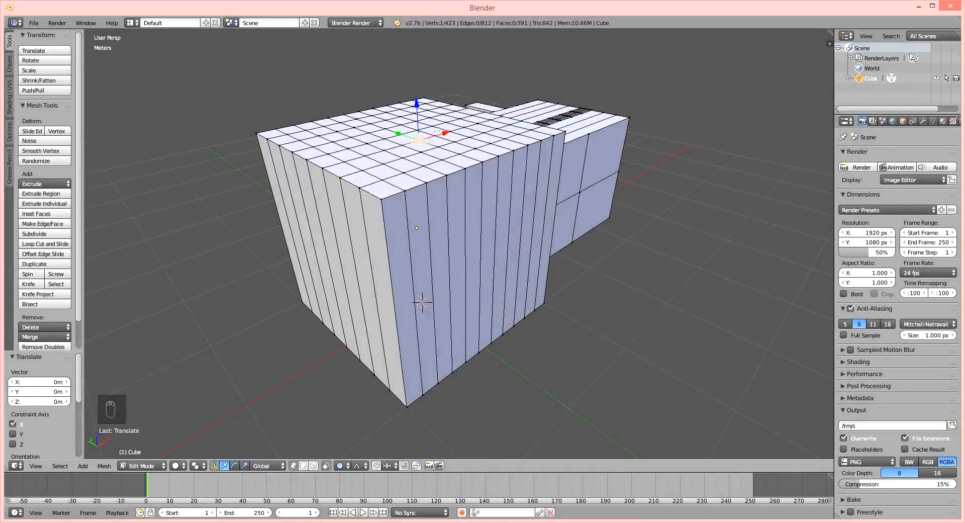
middle_click_drag(473, 149, 407, 133)
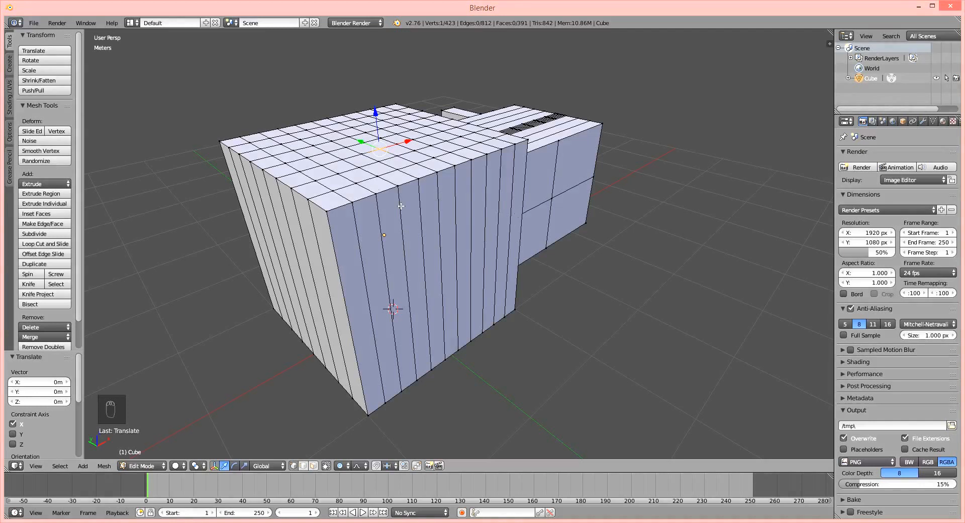
mouse_move(404, 159)
middle_mouse_down()
mouse_move(438, 162)
mouse_move(406, 160)
middle_mouse_up()
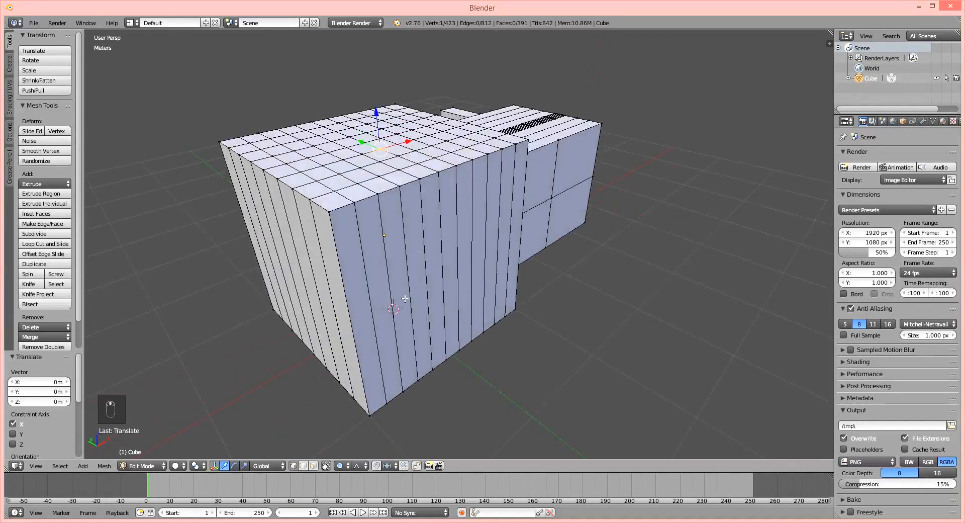
key("ctrl+r")
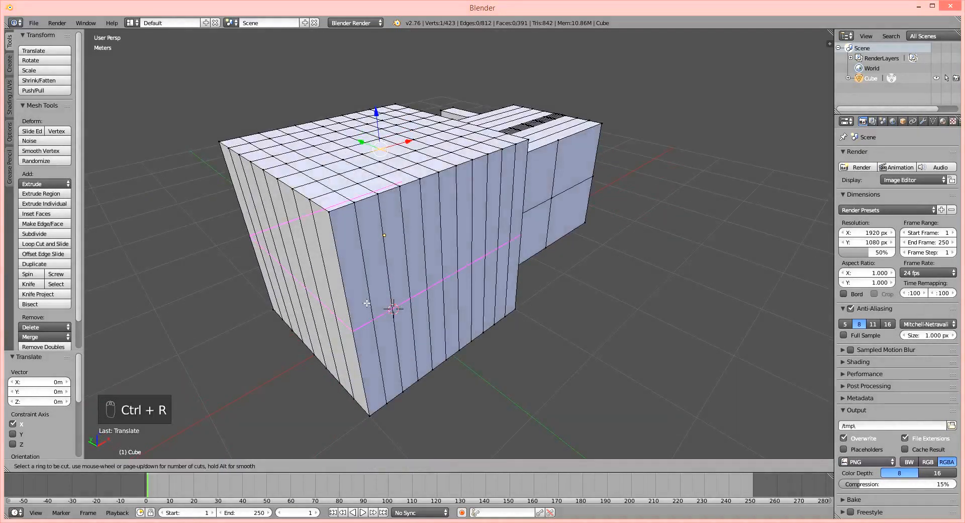
scroll(367, 303, "up", 12)
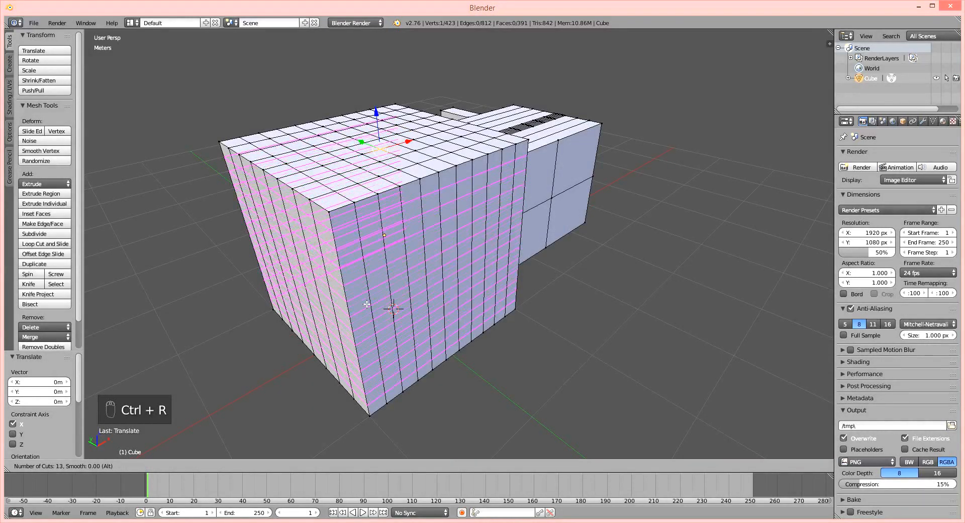
left_click(367, 304)
right_click(421, 290)
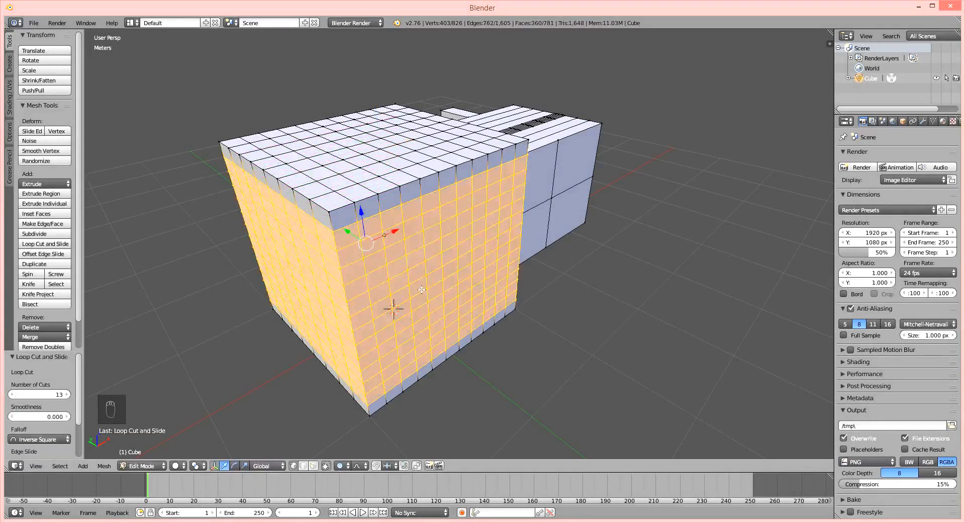
Move a vertex near the middle of the large cube's front face -34.32 cm along Y with Smooth proportional falloff.
right_click(428, 268)
middle_click_drag(445, 283, 437, 275)
key("g")
key("x")
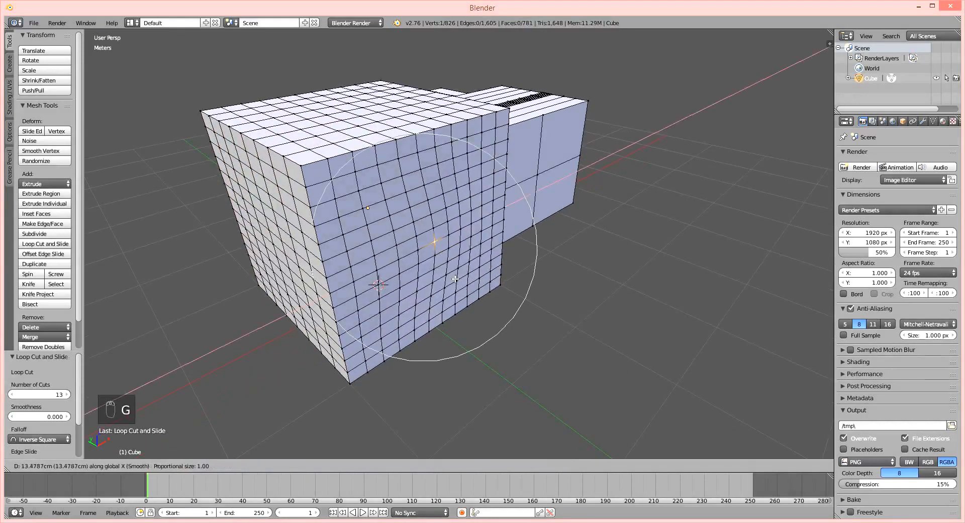
key("z")
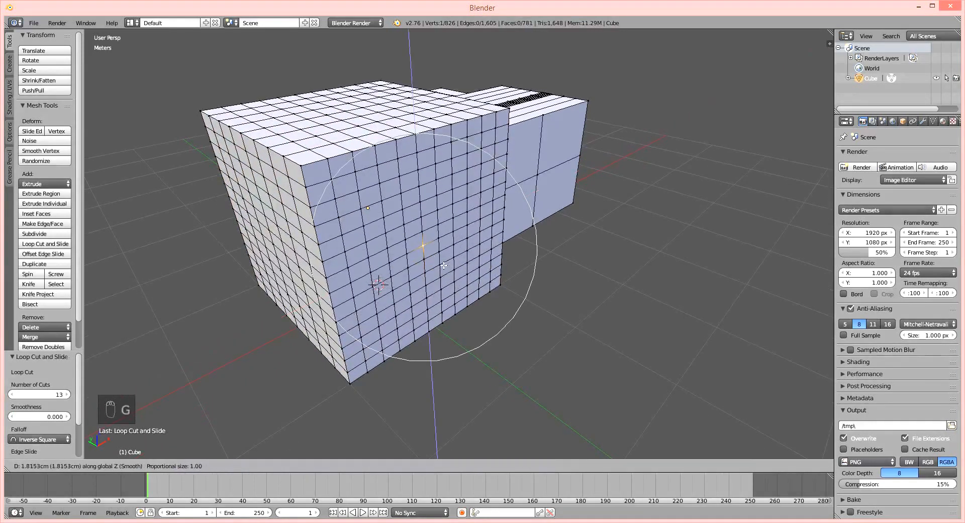
key("y")
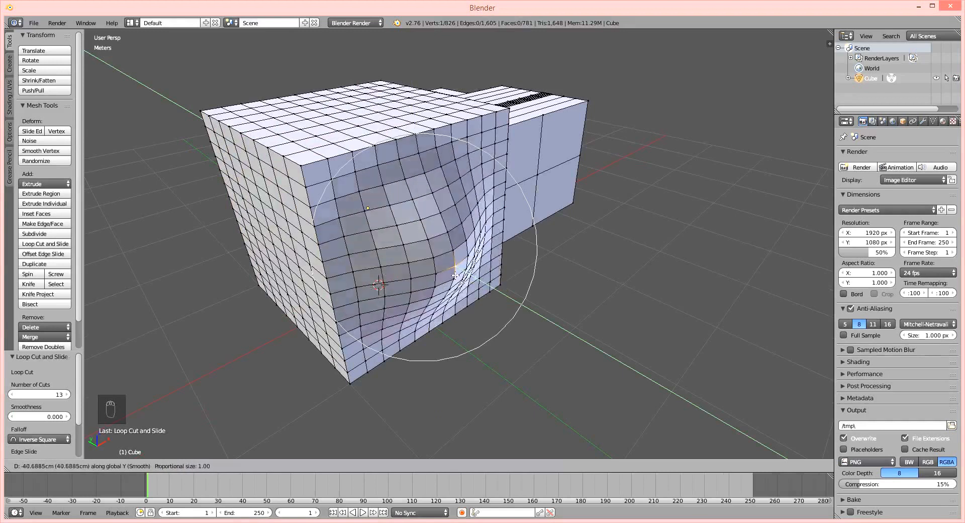
left_click(461, 279)
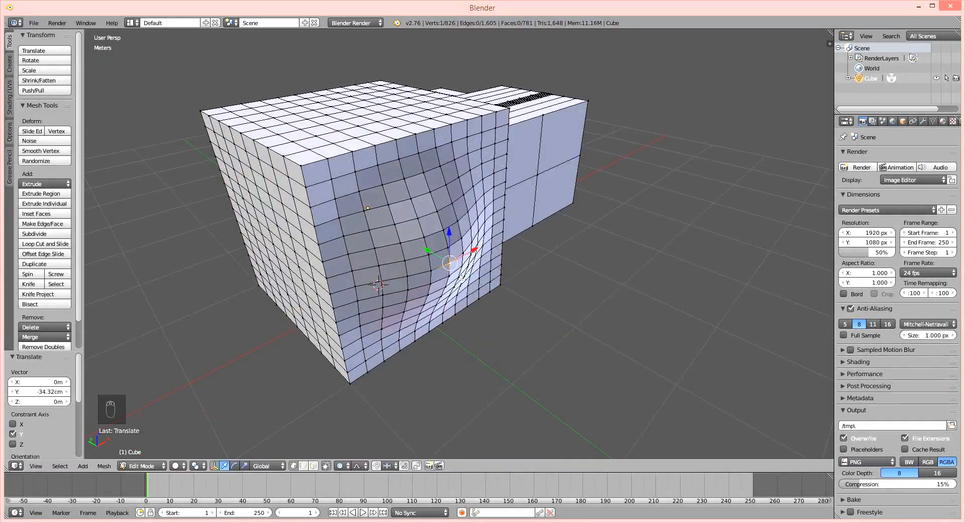
Set the proportional falloff to Linear and move a vertex on the adjacent side face by -39.914 cm X, 19.924 cm Y and -21.515 cm Z.
left_click(358, 466)
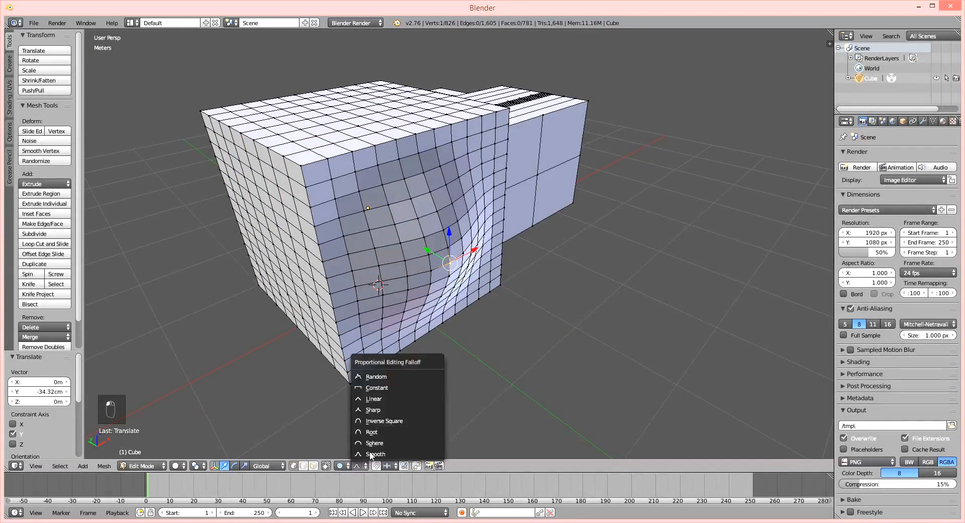
left_click(386, 400)
right_click(288, 250)
key("g")
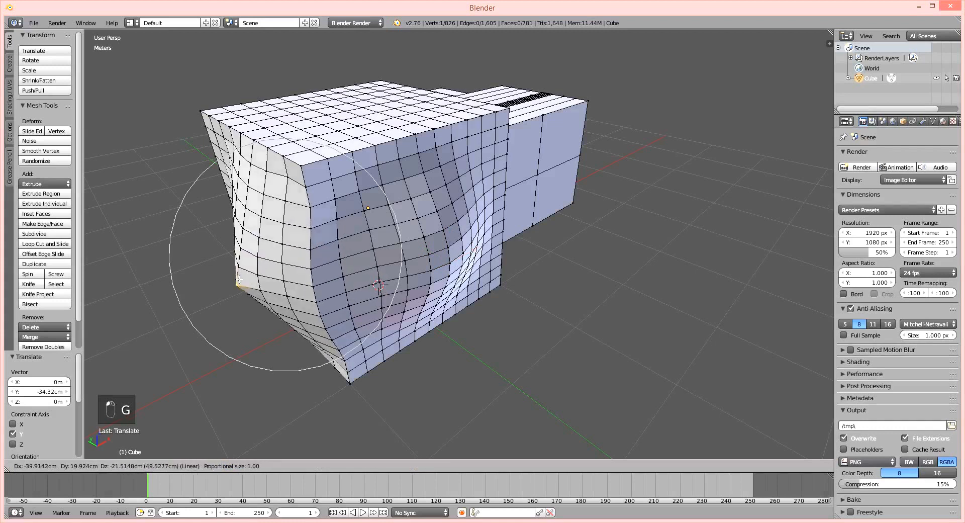
left_click(236, 285)
Return to Object Mode and undo the mesh edits back to the plain cube.
left_click(357, 465)
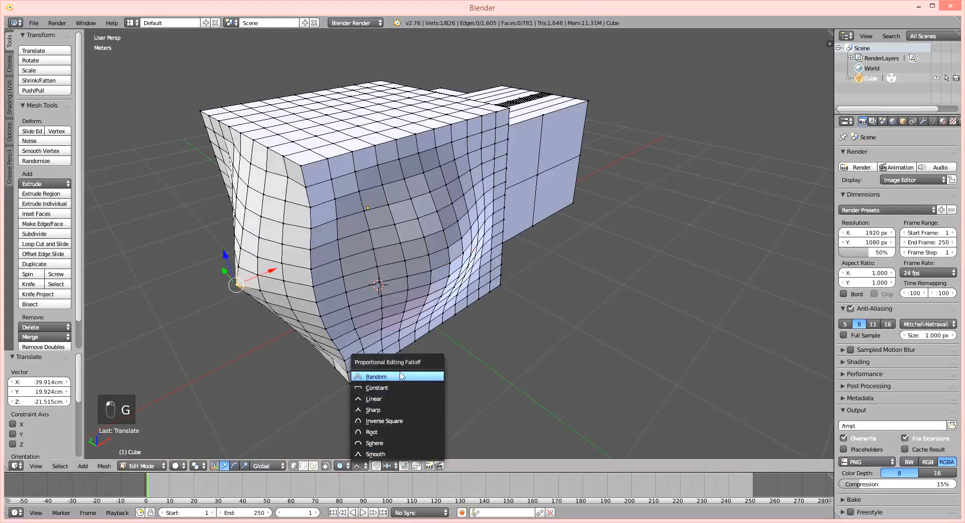
left_click(398, 432)
key("Escape")
key("Tab")
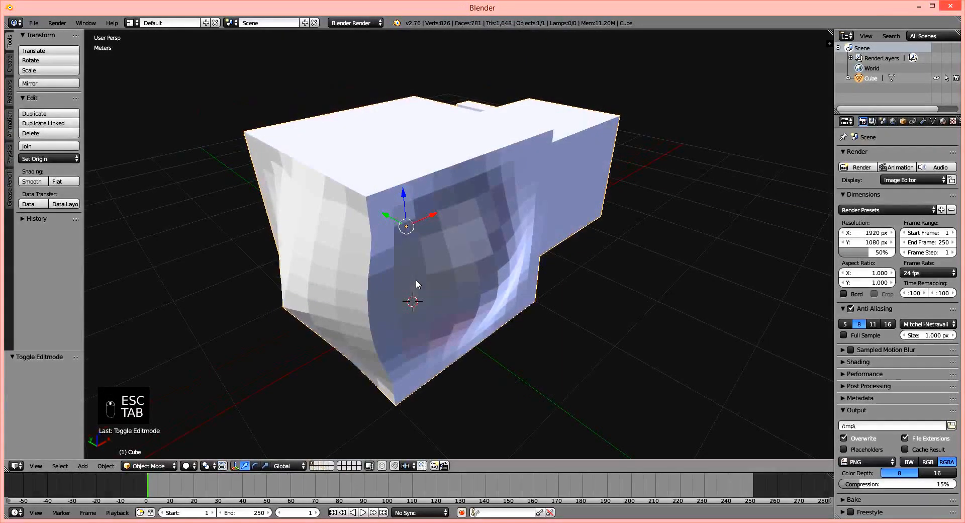
key("ctrl+z")
key("ctrl+z")
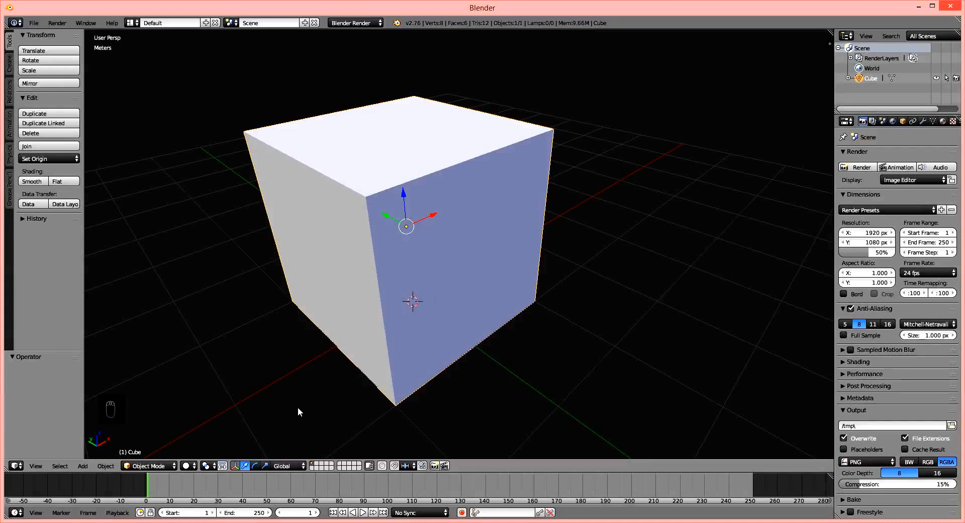
Enter Edit Mode on the plain cube and deselect all of its geometry.
left_click(151, 466)
left_click(162, 467)
key("Tab")
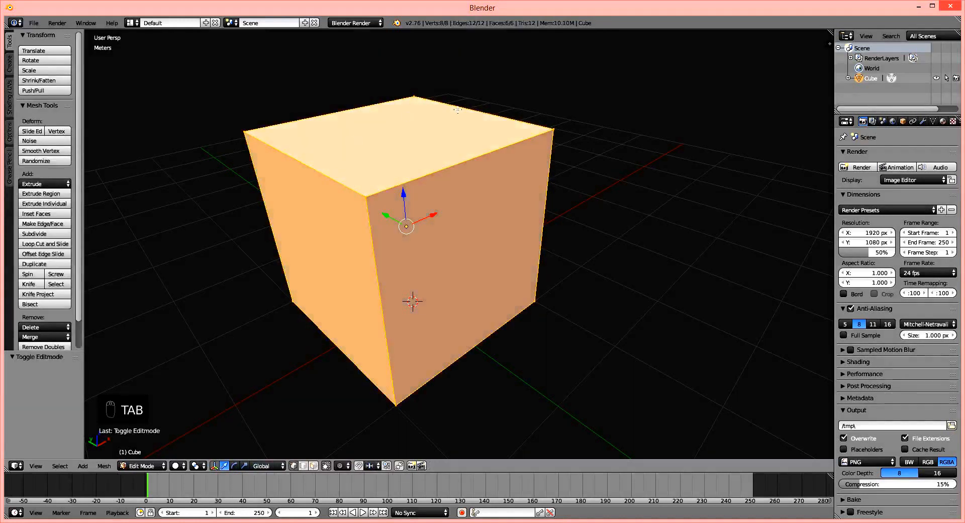
key("a")
key("a")
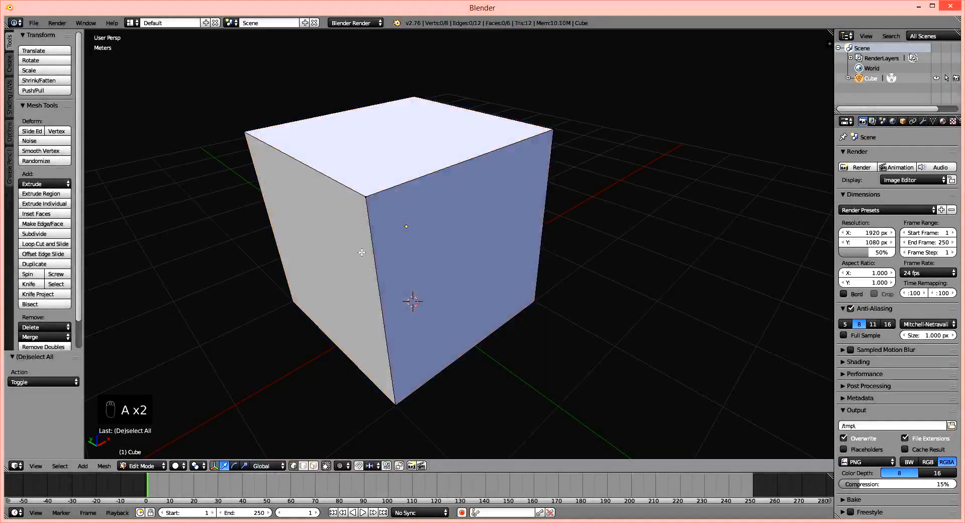
middle_click_drag(388, 252, 417, 223)
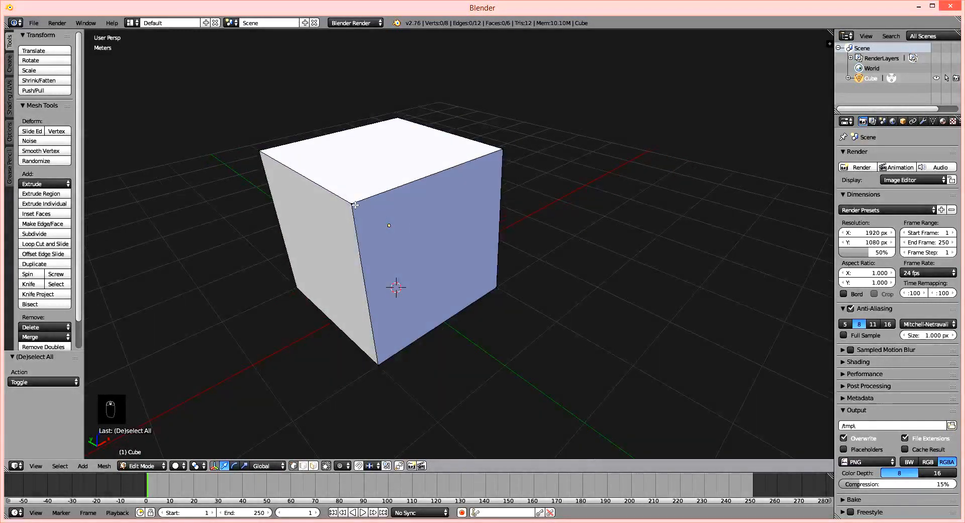
middle_click_drag(366, 201, 471, 231)
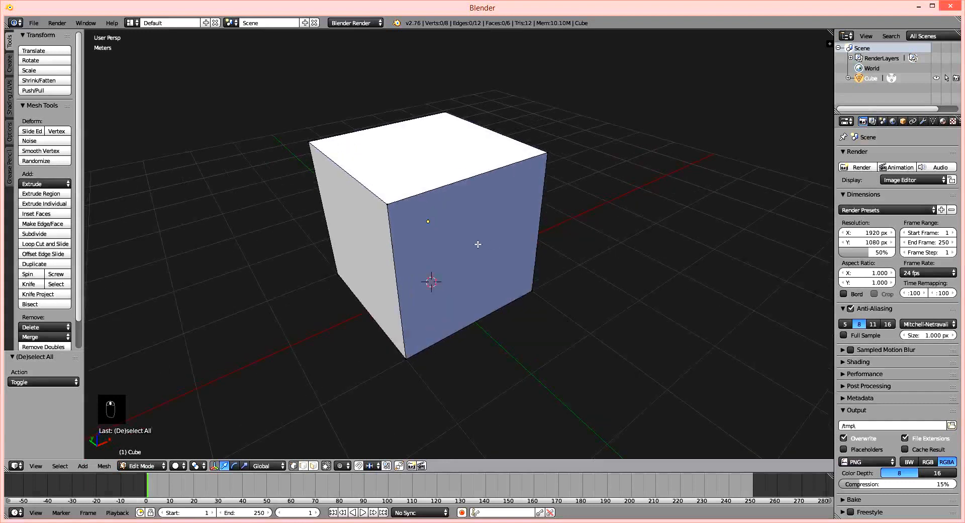
middle_click_drag(394, 229, 398, 209)
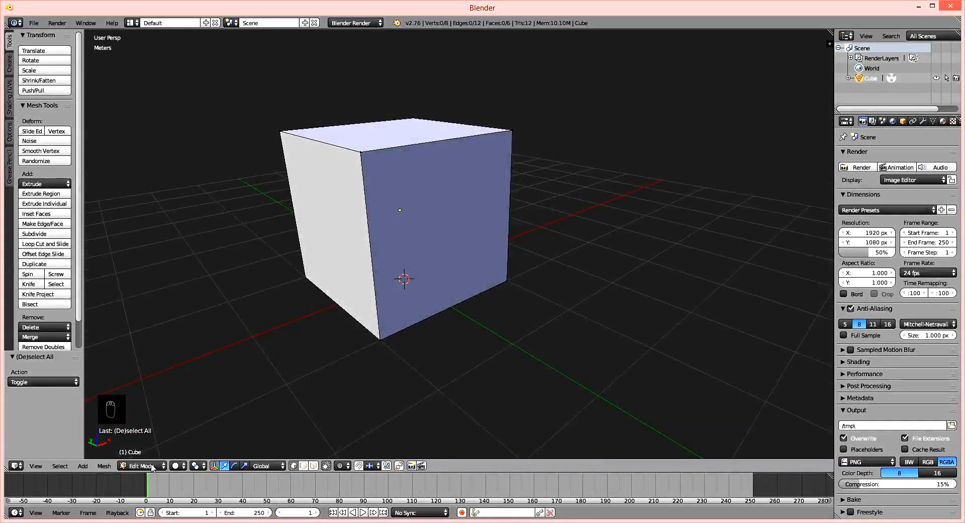
middle_click_drag(322, 331, 164, 144)
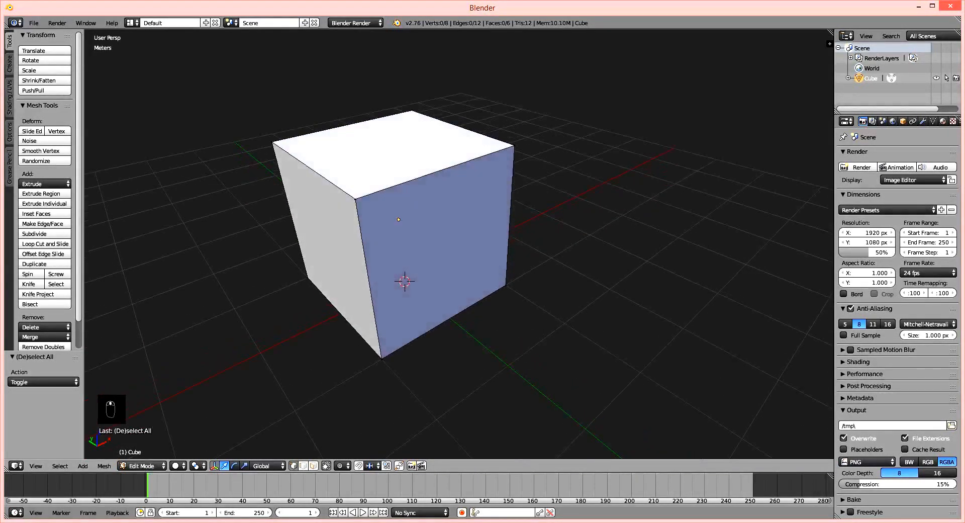
Add a Monkey primitive inside the cube's mesh and move it 2.798 m along X, -1.71 m along Y and 77.603 cm along Z.
left_click(9, 64)
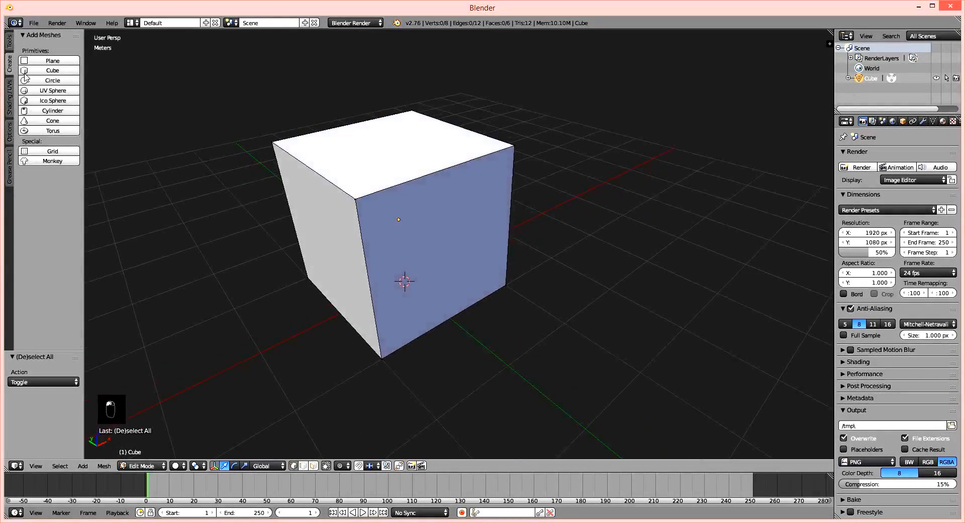
left_click(52, 160)
middle_click_drag(369, 237, 387, 252)
key("g")
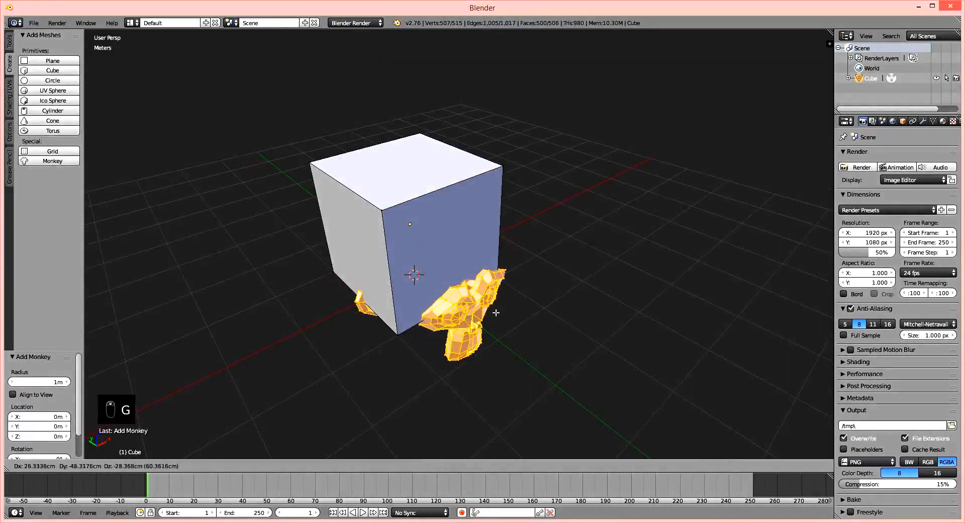
left_click(654, 225)
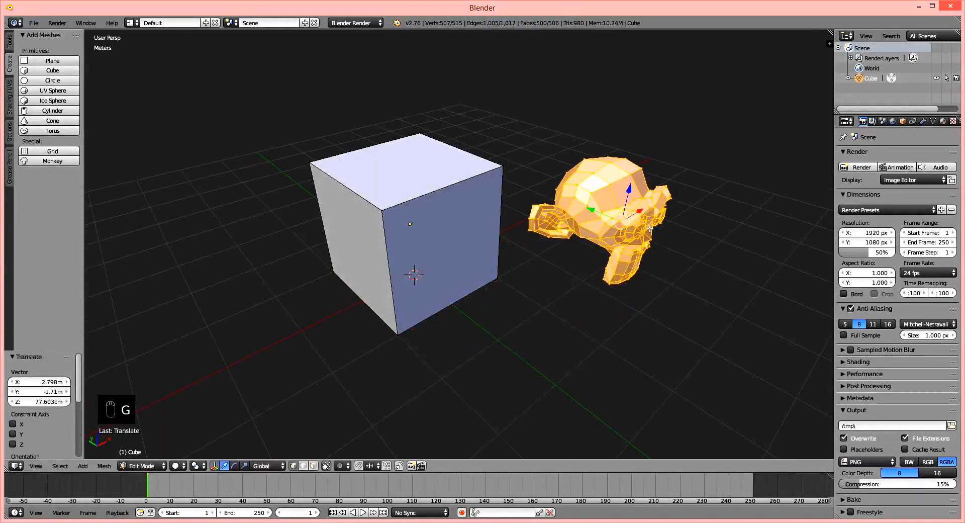
middle_click_drag(634, 244, 553, 265)
scroll(595, 250, "up", 1)
middle_click_drag(523, 228, 503, 240, "shift")
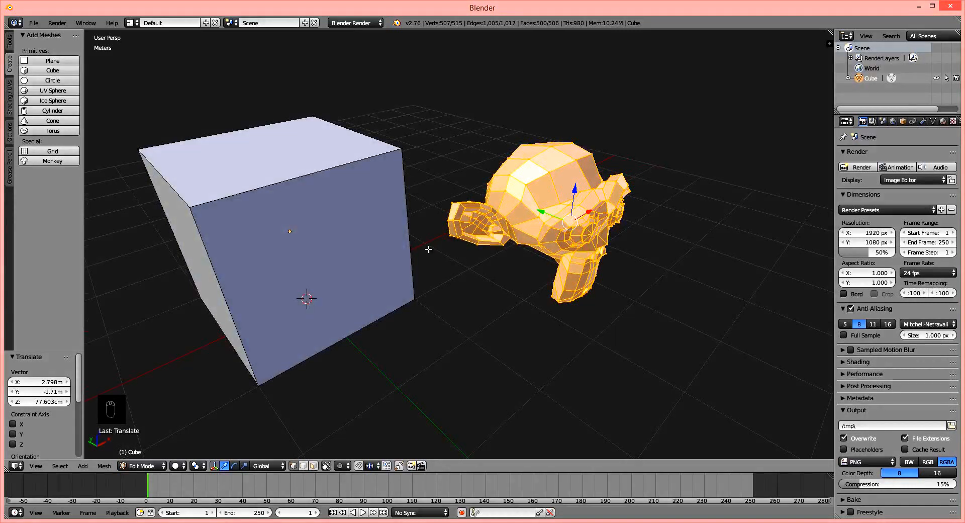
Switch to Object Mode and toggle the selection repeatedly to examine whether the cube and monkey head belong to one object.
key("Tab")
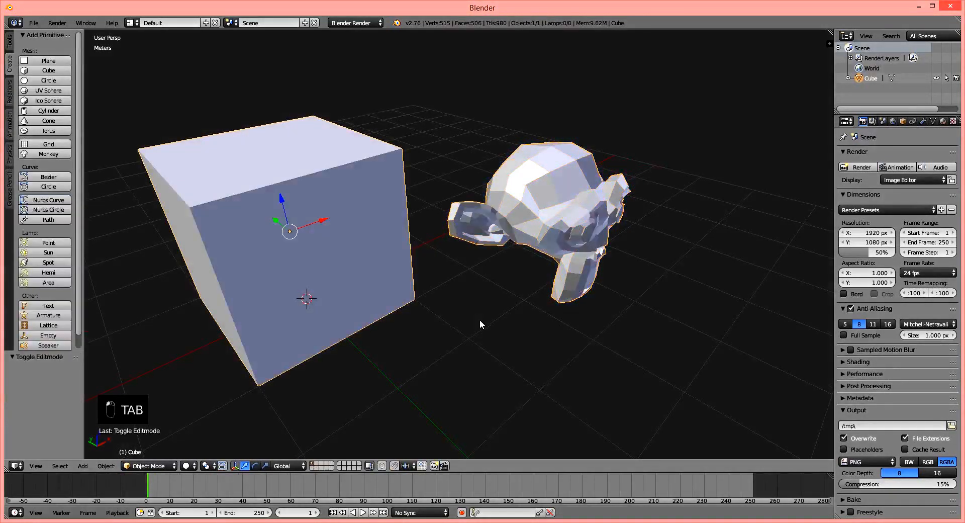
key("a")
key("a")
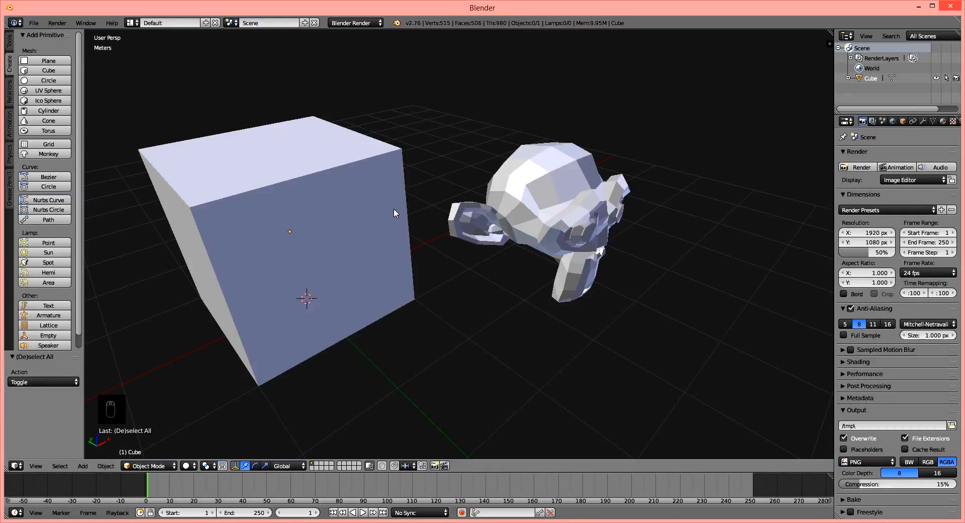
key("a")
key("a")
key("a")
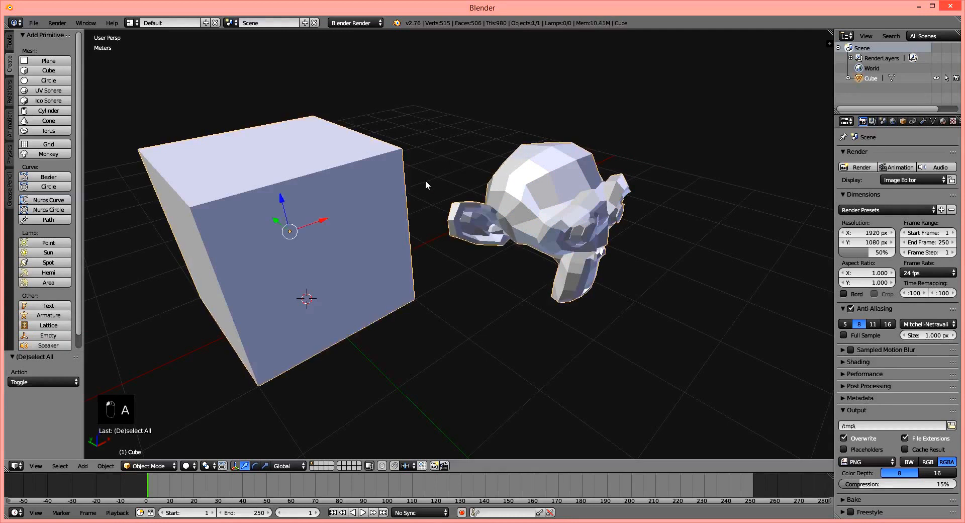
middle_click_drag(521, 233, 439, 172)
key("a")
key("a")
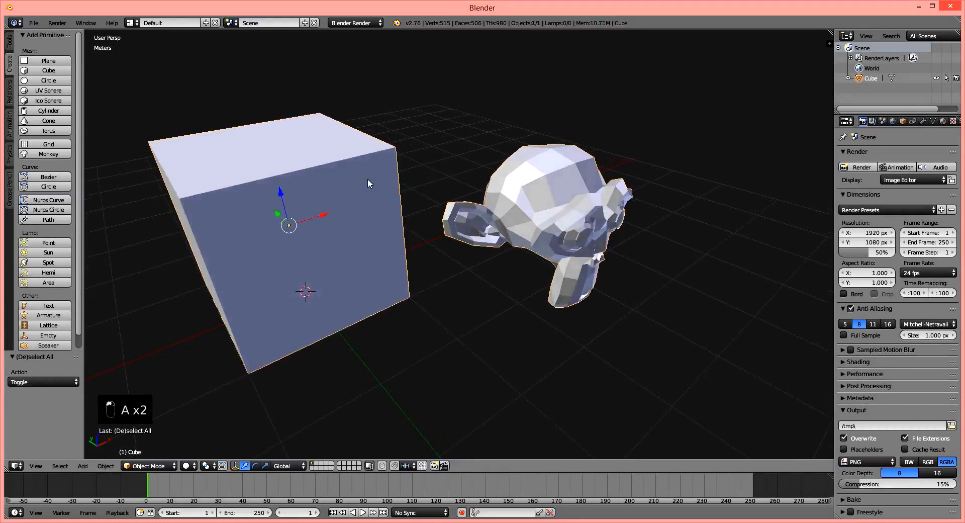
key("a")
key("a")
key("a")
key("a")
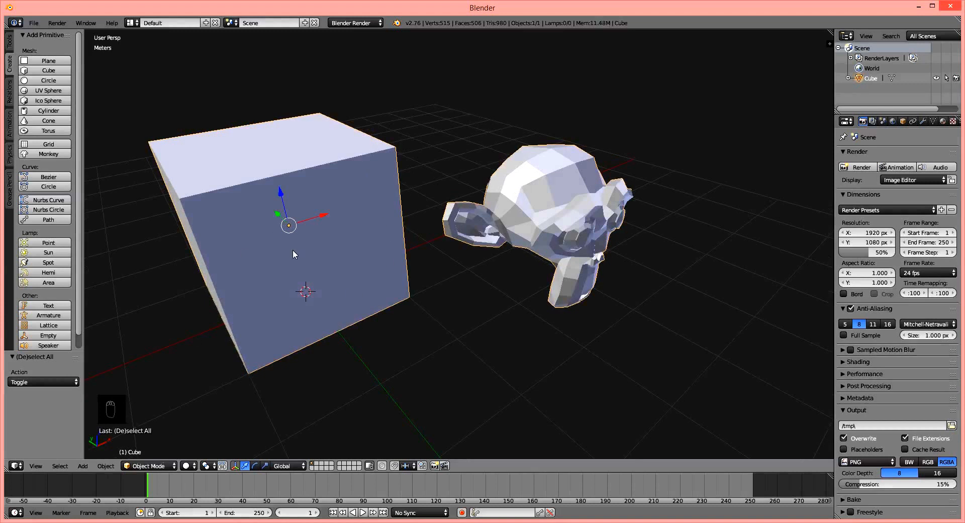
Return to Edit Mode and delete the vertices of the selected monkey head.
middle_click_drag(331, 244, 397, 240)
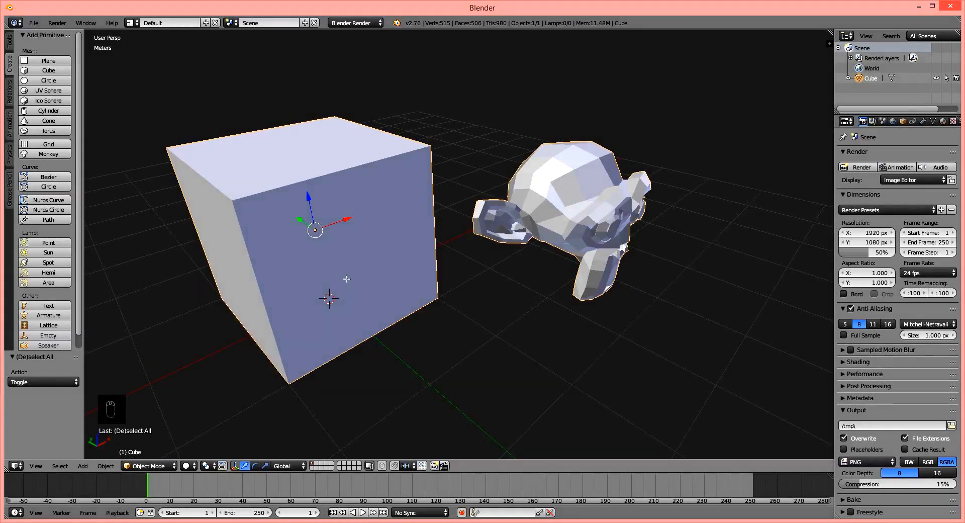
key("Tab")
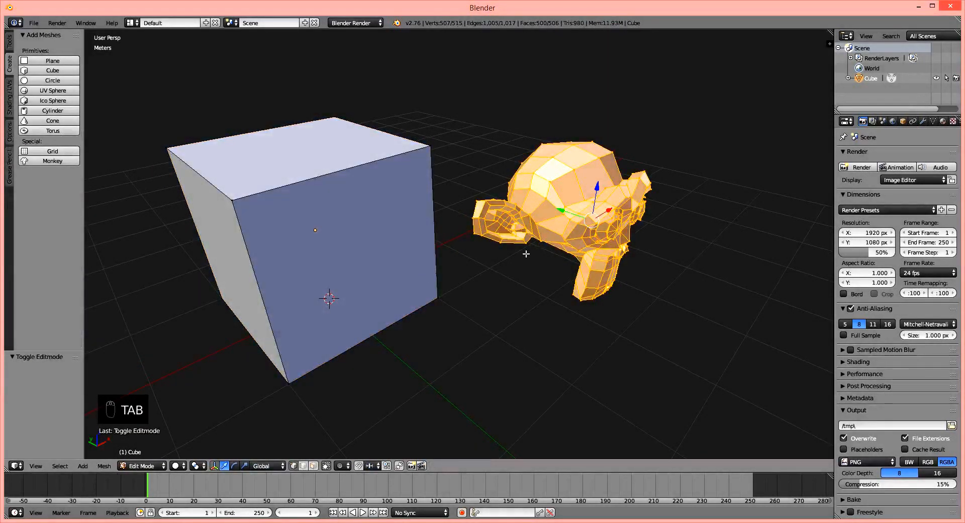
middle_click_drag(558, 250, 507, 266)
key("Tab")
key("Tab")
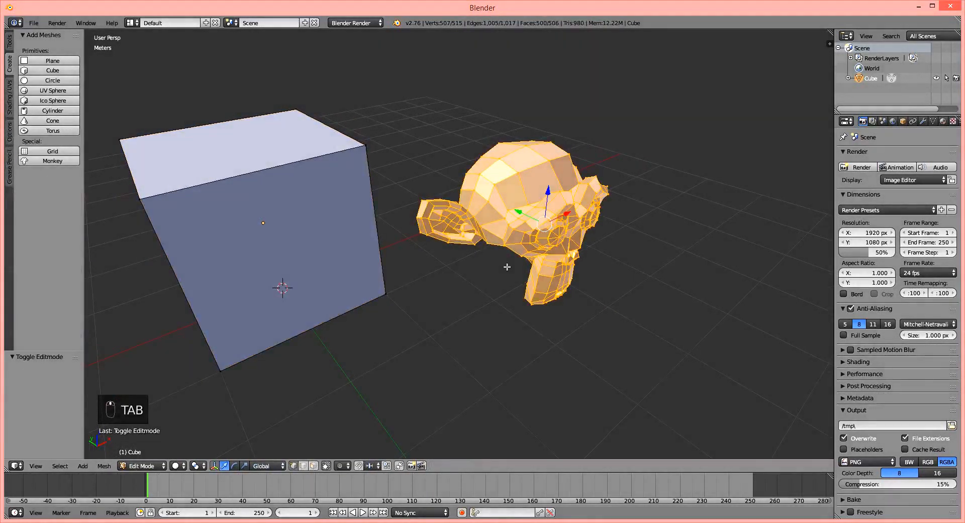
key("Delete")
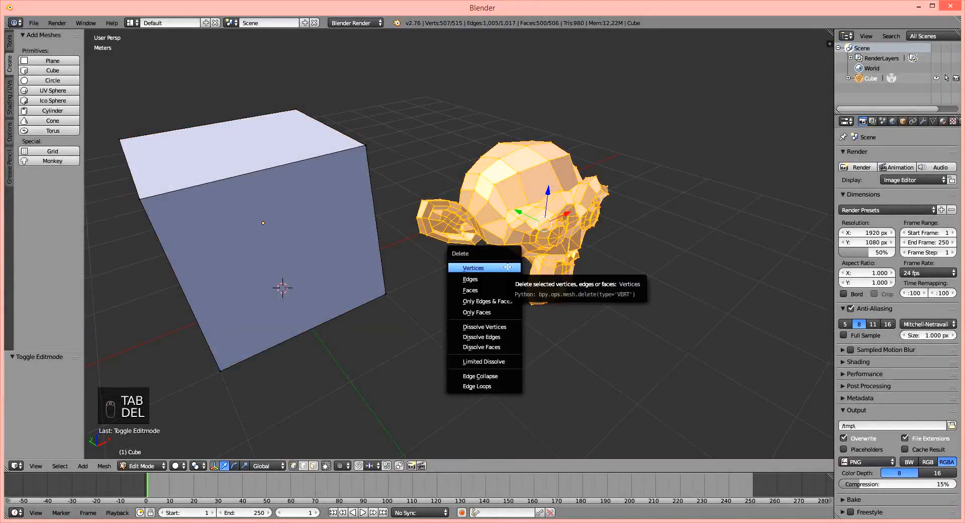
left_click(508, 267)
Switch to Object Mode and delete the cube object from the scene.
middle_click_drag(404, 250, 518, 246)
left_click(134, 468)
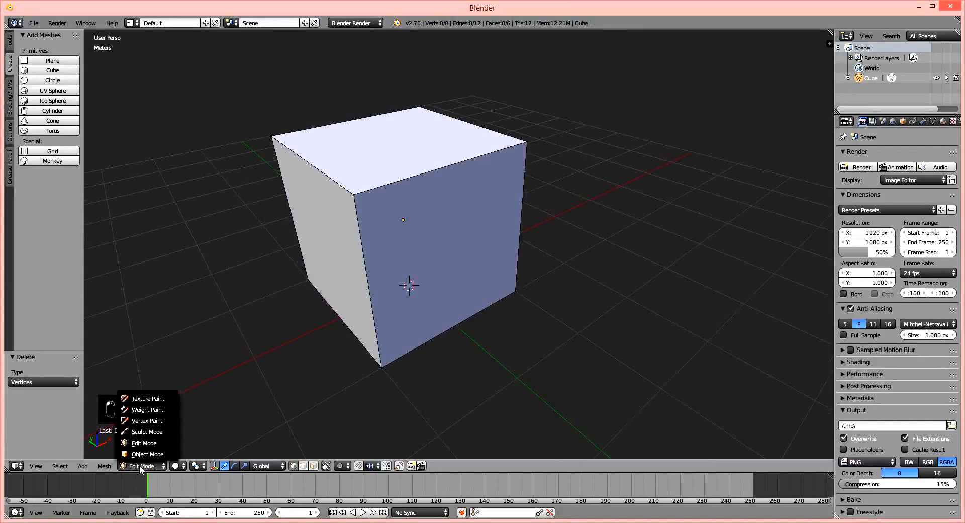
left_click(144, 455)
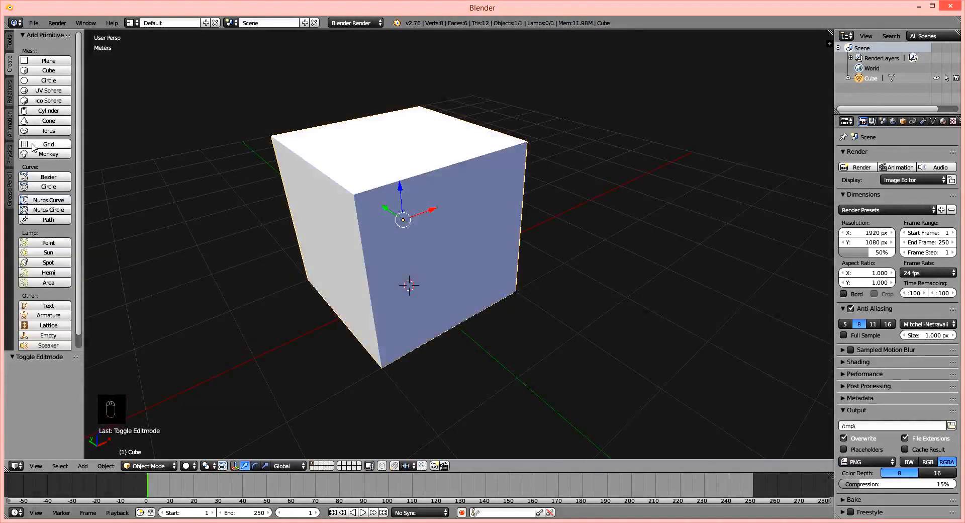
key("Delete")
left_click(378, 200)
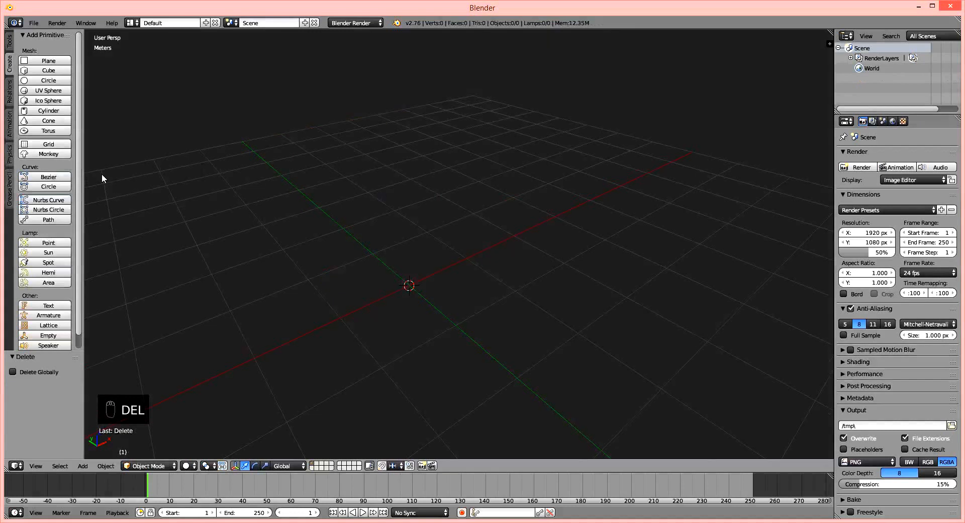
Add a Monkey mesh as a separate object and move it 1.143 m up along Z.
left_click(48, 154)
middle_click_drag(428, 284, 442, 290)
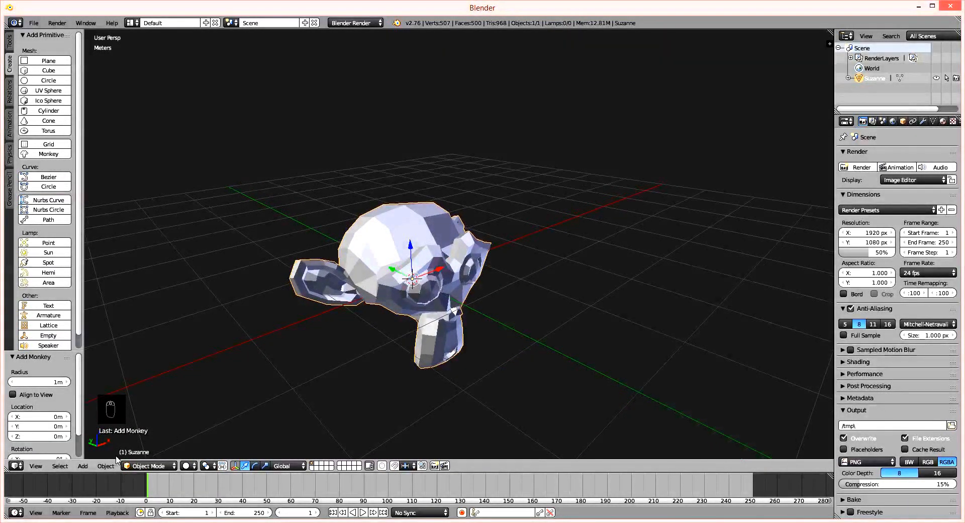
key("g")
key("z")
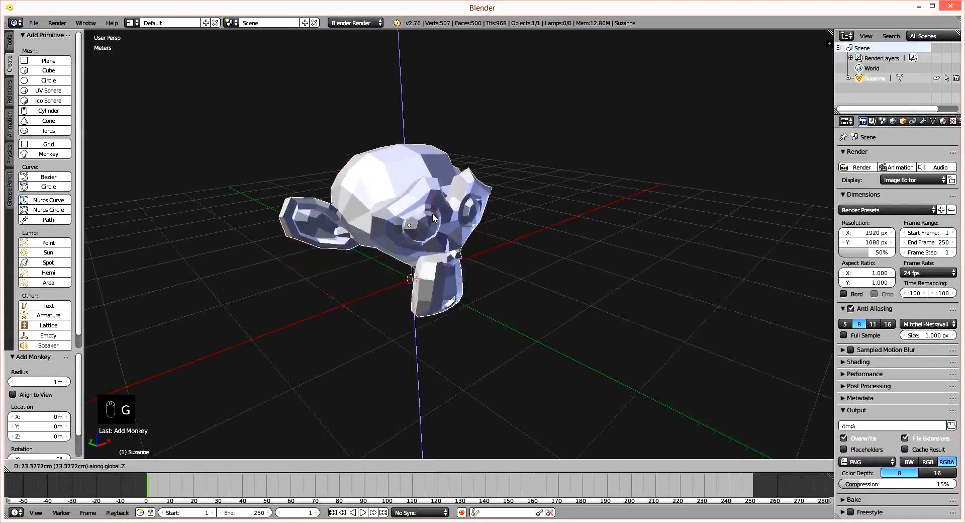
left_click(432, 194)
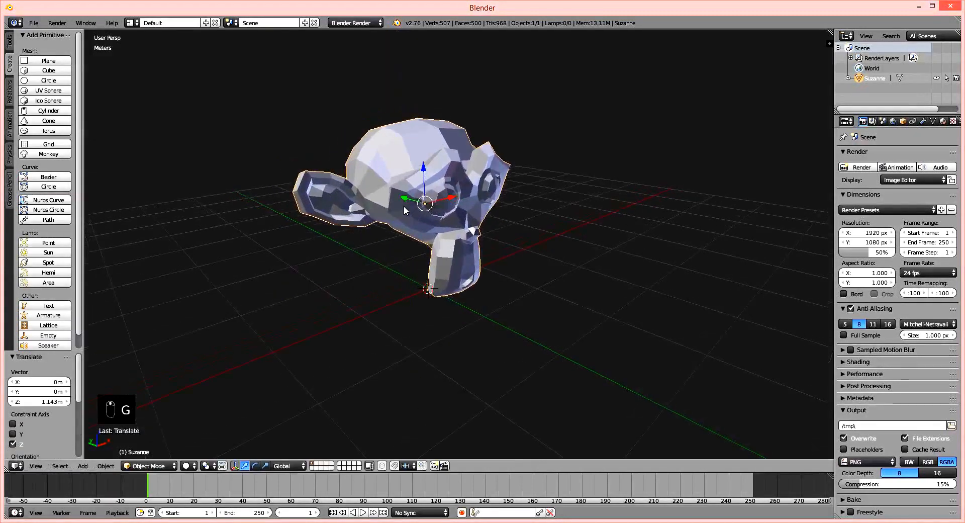
Enter Edit Mode on the monkey head and select the two adjacent vertices at the top front of the nearer brow ridge.
scroll(435, 199, "up", 3)
scroll(436, 201, "up", 4)
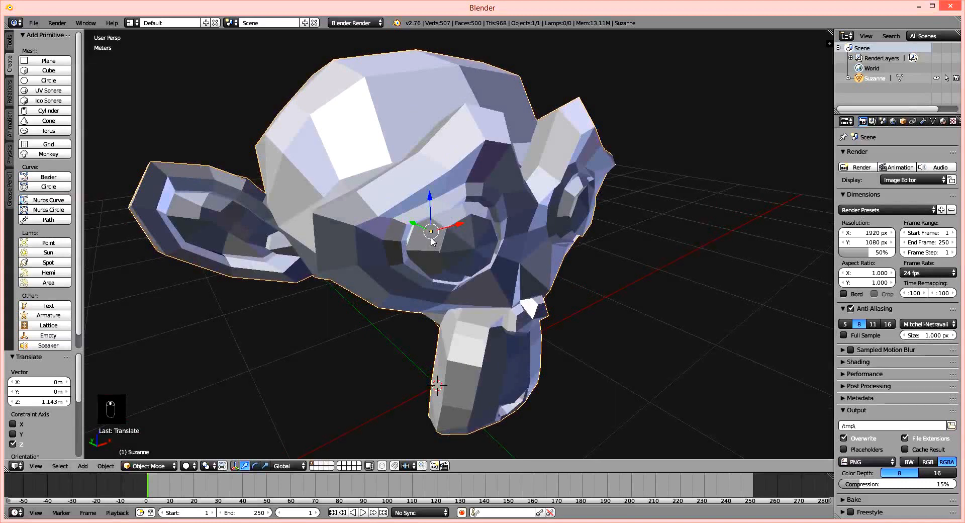
key("Tab")
middle_click_drag(432, 241, 434, 214)
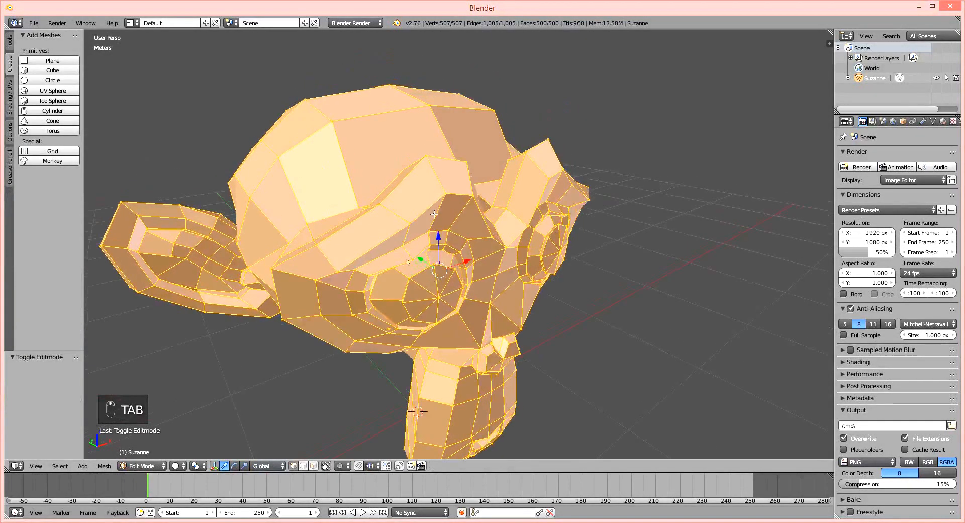
right_click(426, 153)
scroll(434, 190, "up", 5)
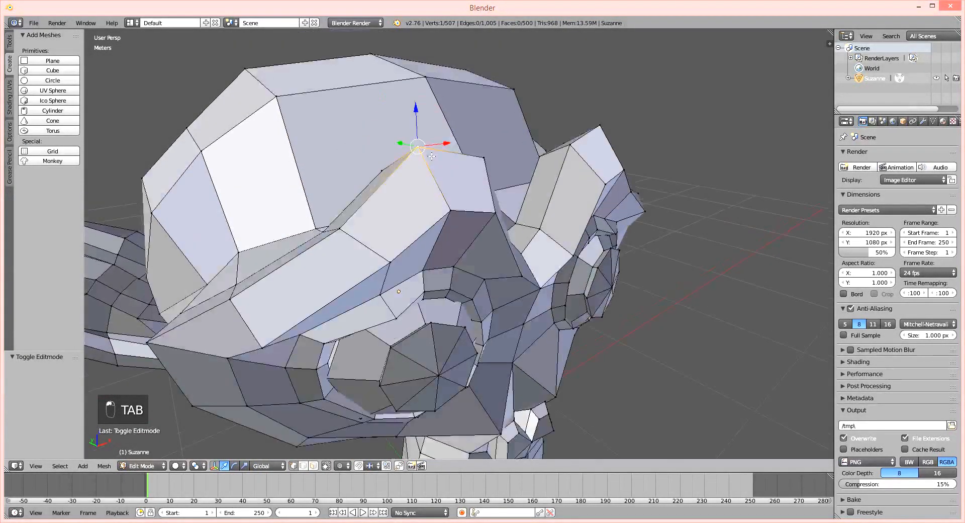
middle_click_drag(434, 189, 392, 228, "shift")
scroll(383, 228, "up", 3)
middle_click_drag(332, 267, 624, 262, "shift")
middle_click_drag(589, 334, 573, 322, "shift")
right_click(499, 361, "ctrl")
middle_click_drag(500, 361, 490, 319, "shift")
middle_click_drag(514, 287, 429, 285, "shift")
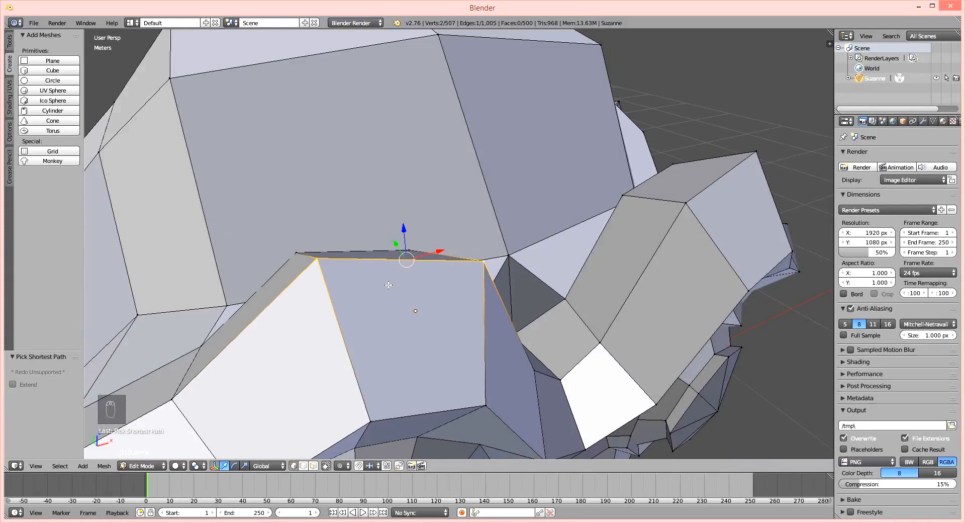
Merge the two selected brow vertices At Center.
key("w")
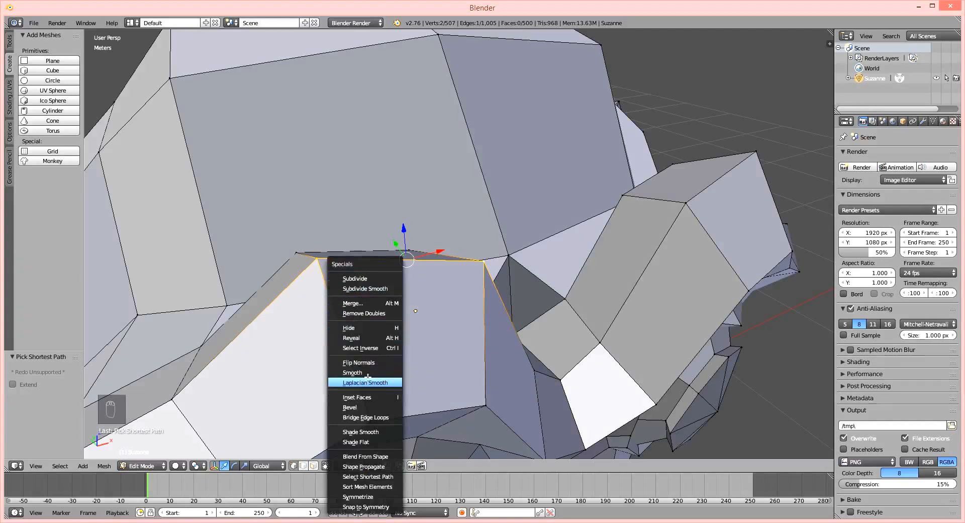
left_click(364, 303)
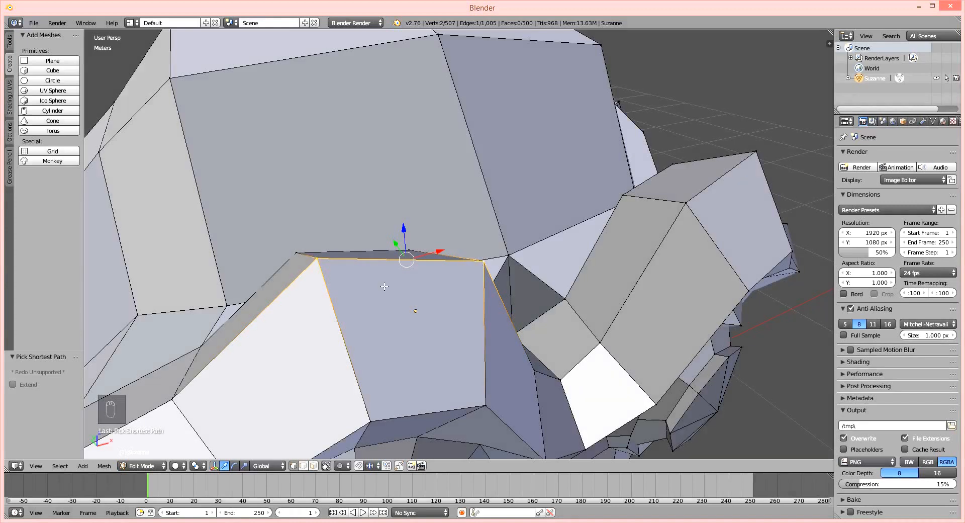
key("w")
left_click(369, 284)
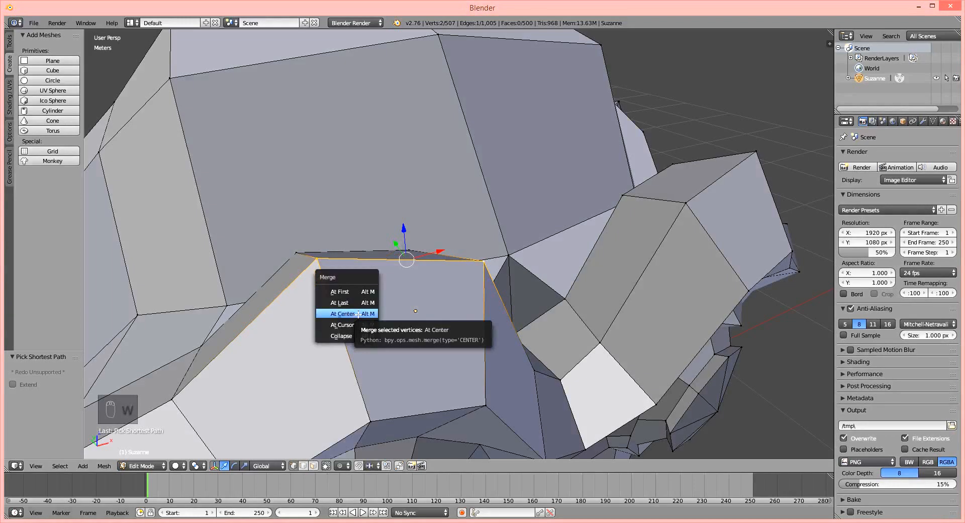
left_click(358, 314)
Merge the two neighbouring vertices just behind the merged brow peak At Center.
middle_click_drag(474, 313, 461, 331)
middle_click_drag(416, 367, 439, 319)
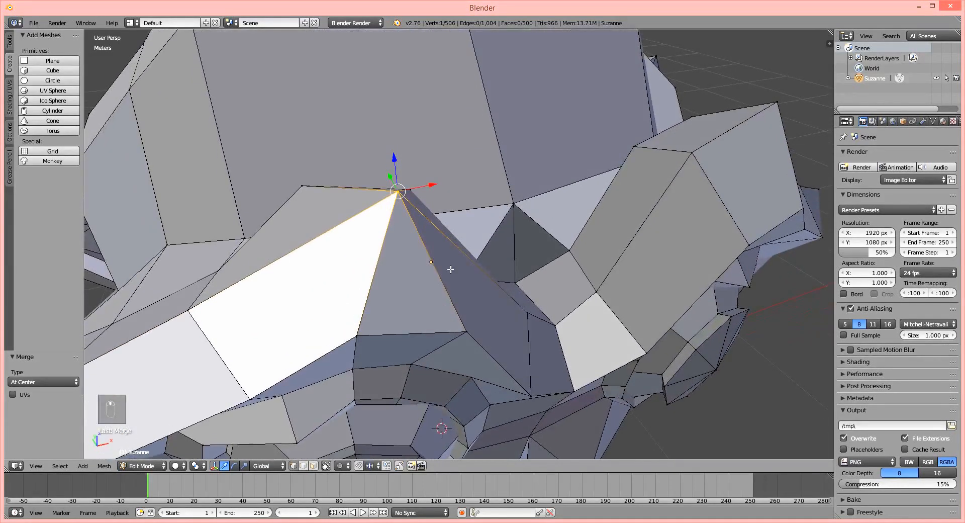
middle_click_drag(451, 269, 450, 274)
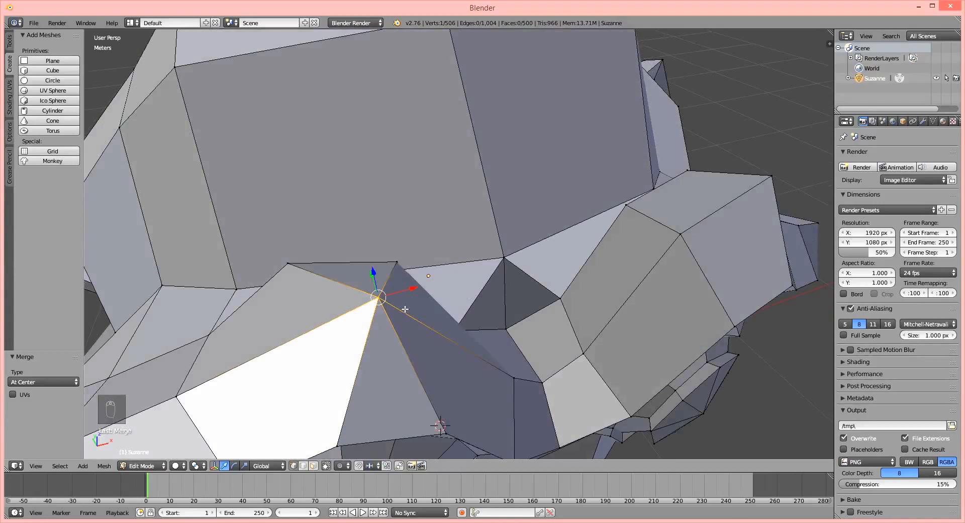
middle_click_drag(371, 272, 382, 283)
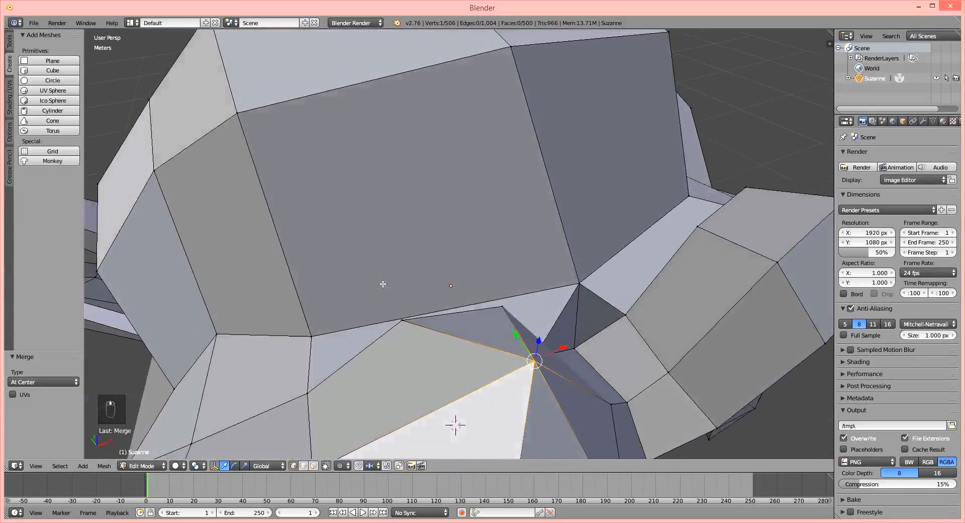
right_click(401, 320)
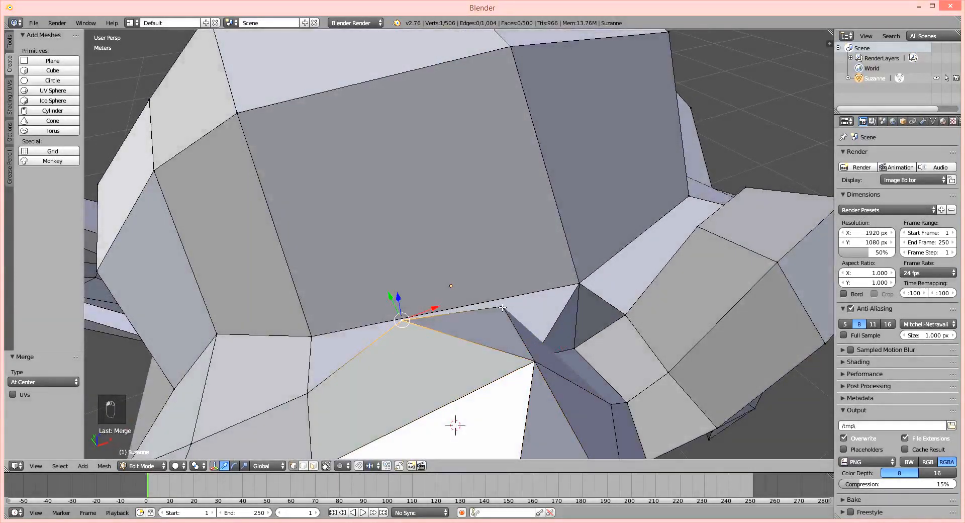
right_click(502, 308, "shift")
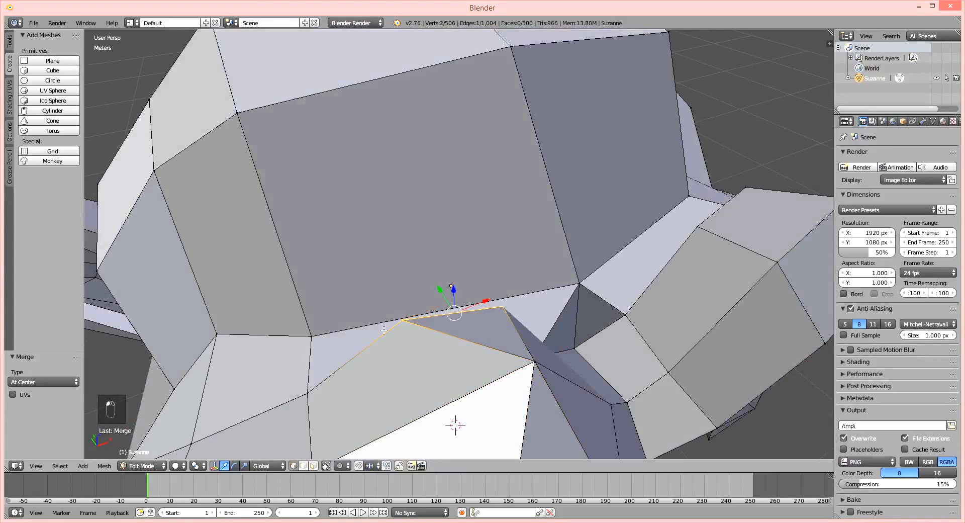
key("w")
left_click(454, 303)
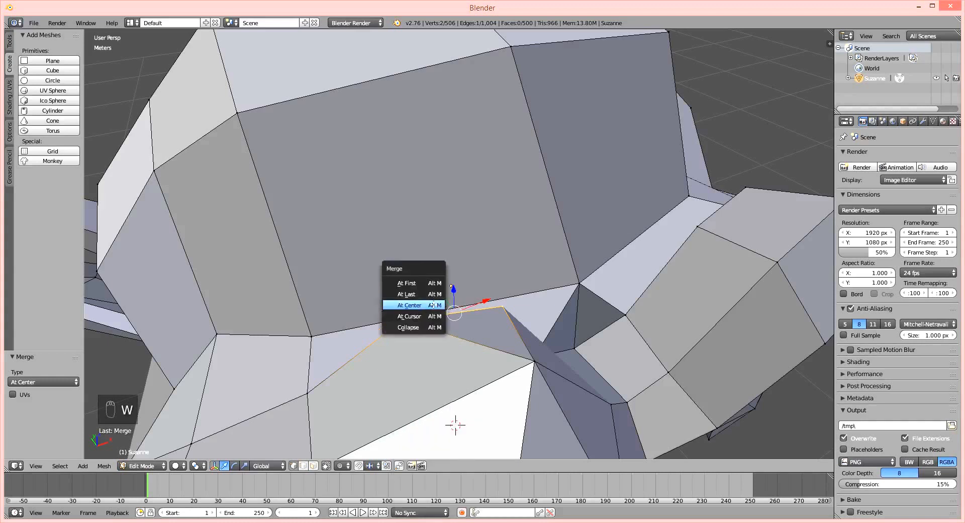
left_click(451, 306)
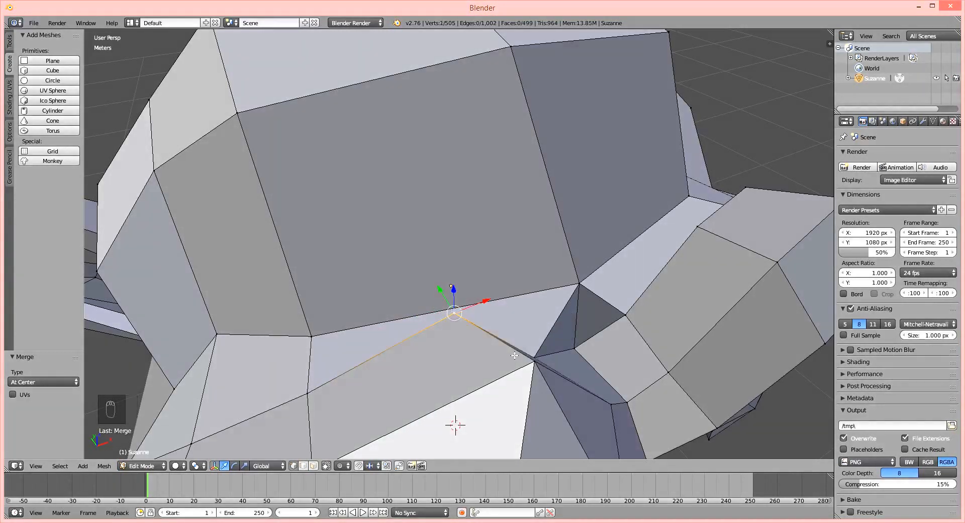
Select the two lower vertices of the triangular face beneath the brow peak.
middle_click_drag(452, 287, 534, 335)
scroll(533, 334, "down", 5)
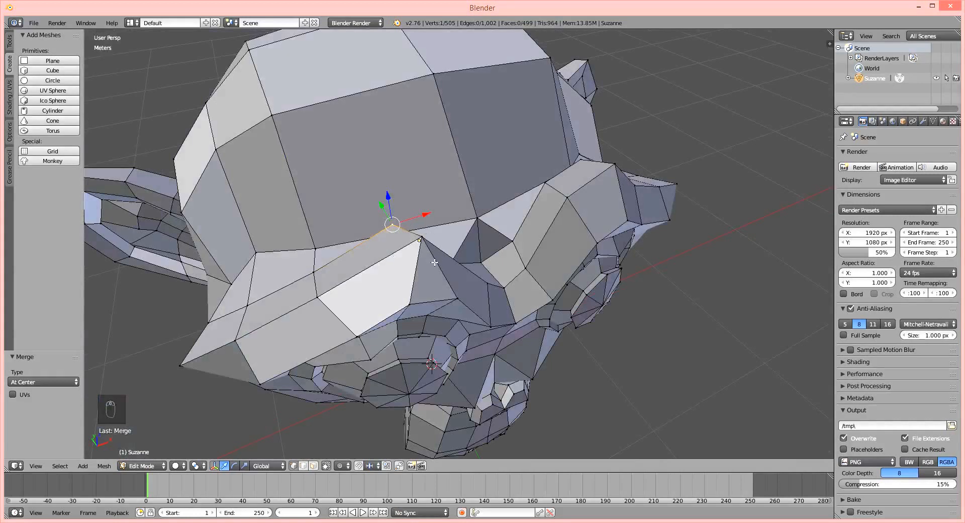
scroll(435, 262, "up", 3)
scroll(390, 264, "up", 2)
scroll(376, 227, "up", 2)
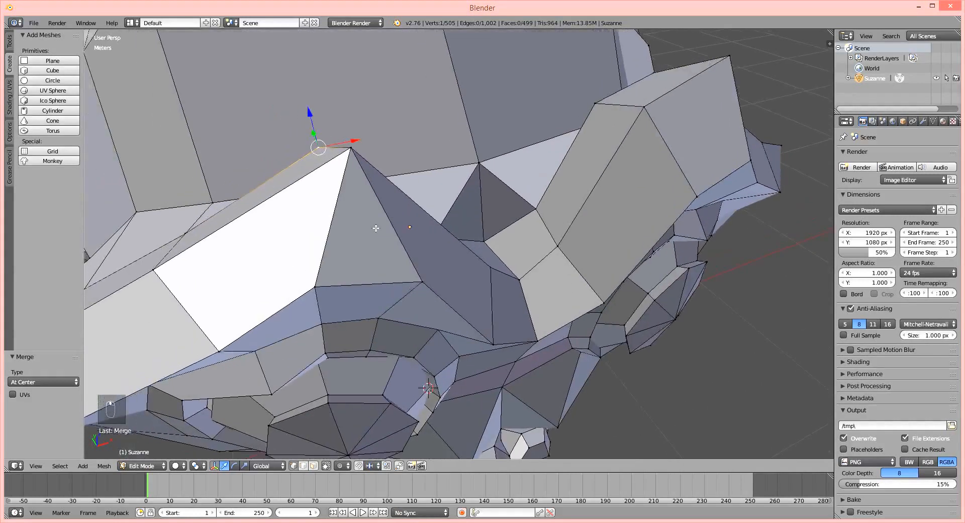
middle_click_drag(376, 228, 390, 228, "shift")
right_click(332, 286)
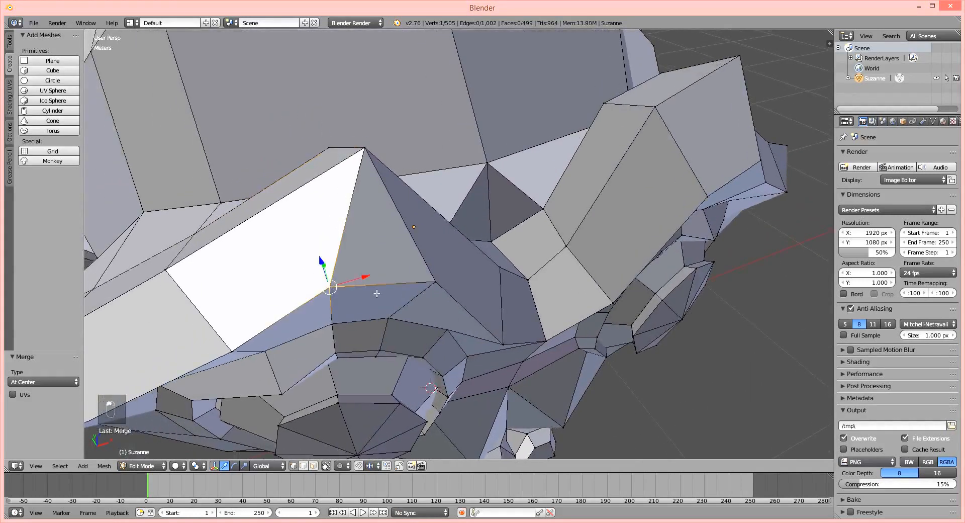
right_click(436, 282)
scroll(406, 303, "down", 4)
scroll(355, 227, "up", 1)
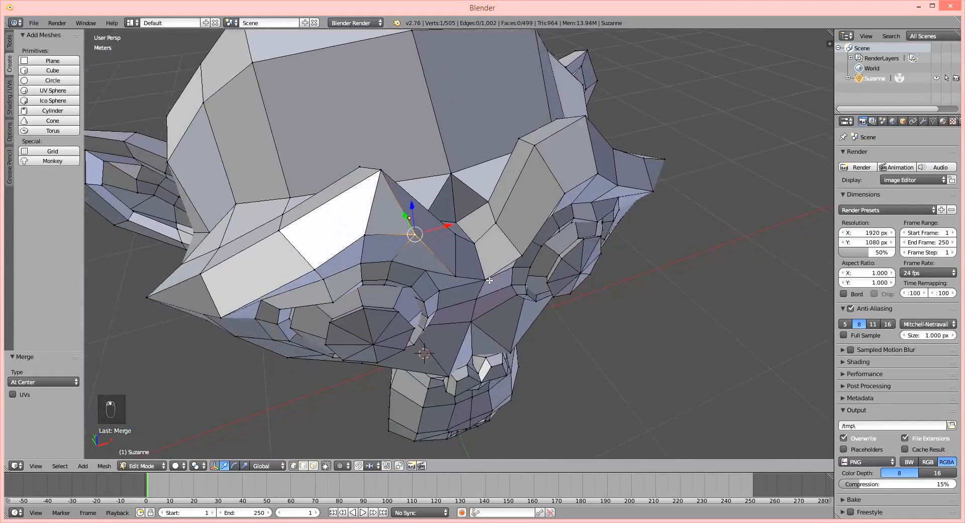
right_click(364, 234, "ctrl")
middle_click_drag(379, 244, 509, 290)
scroll(509, 289, "down", 4)
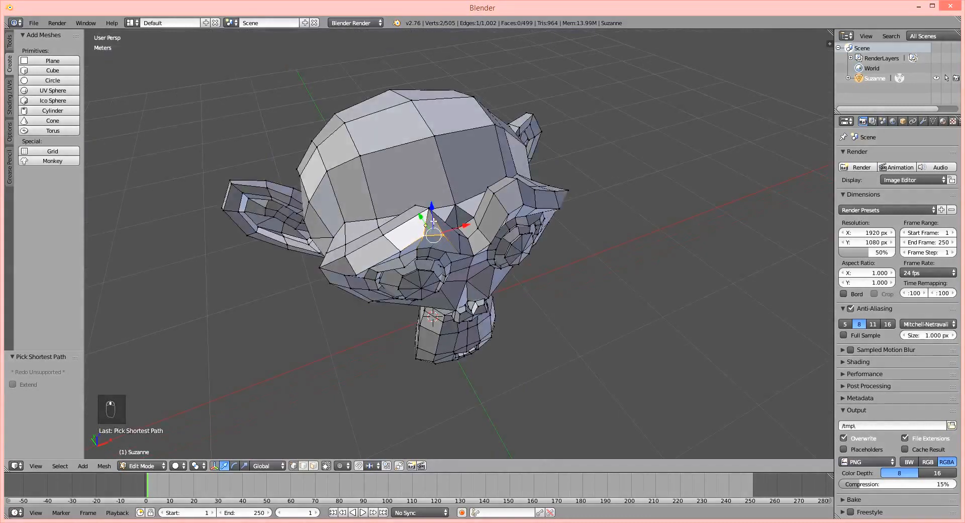
Inspect the merged brow in Object Mode, return to Edit Mode, and examine the top of the head.
scroll(434, 220, "up", 4)
key("Tab")
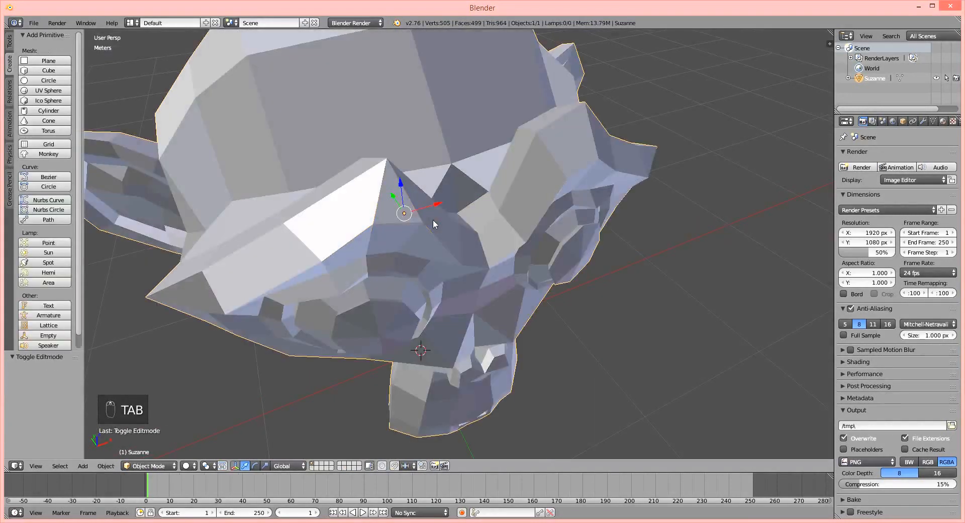
key("Tab")
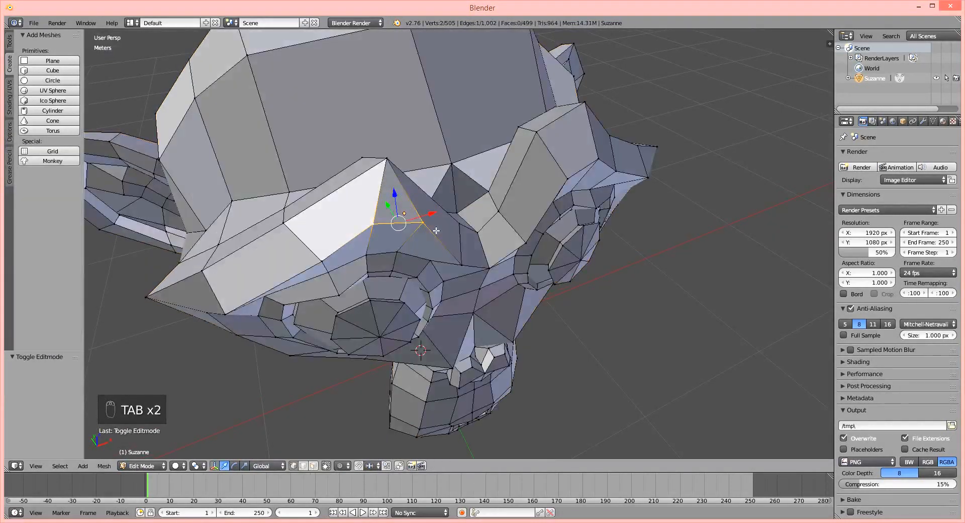
scroll(436, 231, "down", 4)
middle_click_drag(449, 237, 483, 233)
scroll(438, 172, "up", 2)
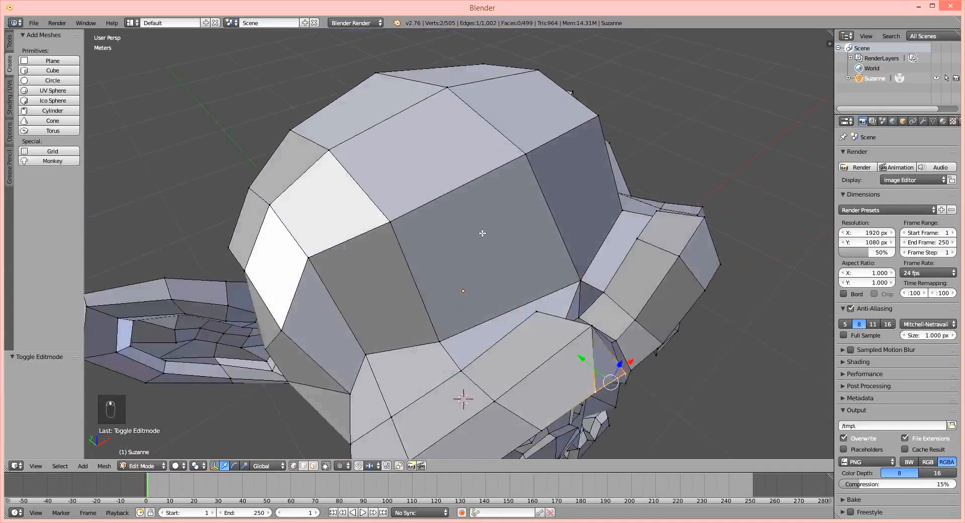
Select a forehead vertex and inspect the face, then select the outer lower vertex of the brow's triangular face and try moving it.
right_click(385, 223)
middle_click_drag(491, 376, 503, 306)
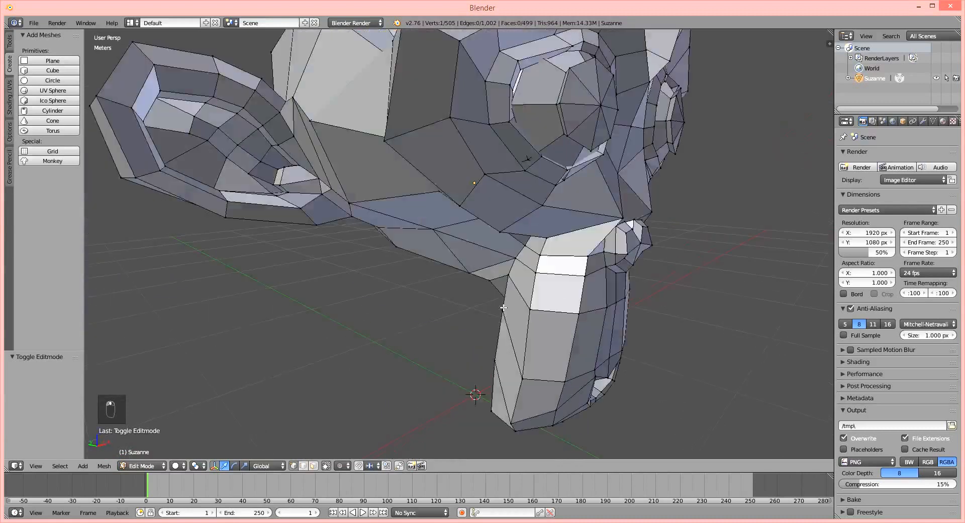
middle_click_drag(510, 245, 553, 263)
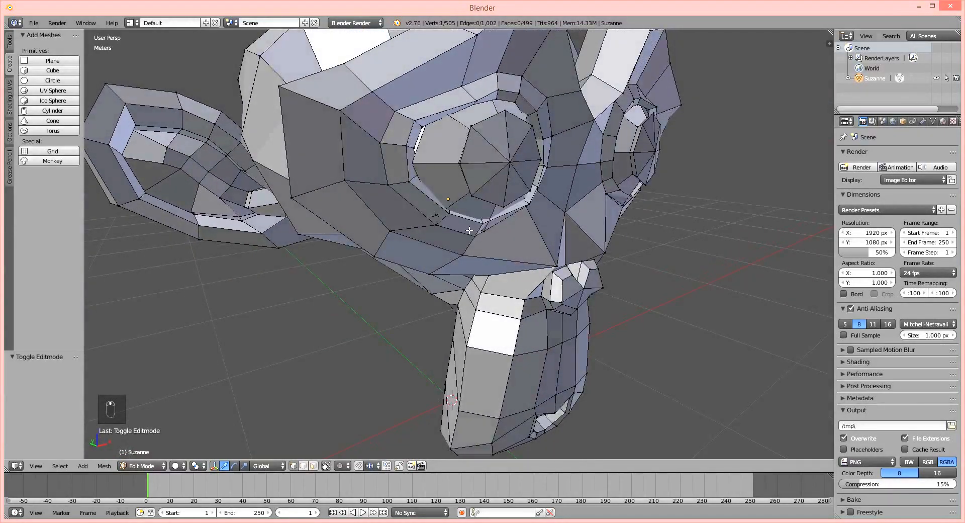
middle_click_drag(439, 216, 479, 183)
right_click(445, 234)
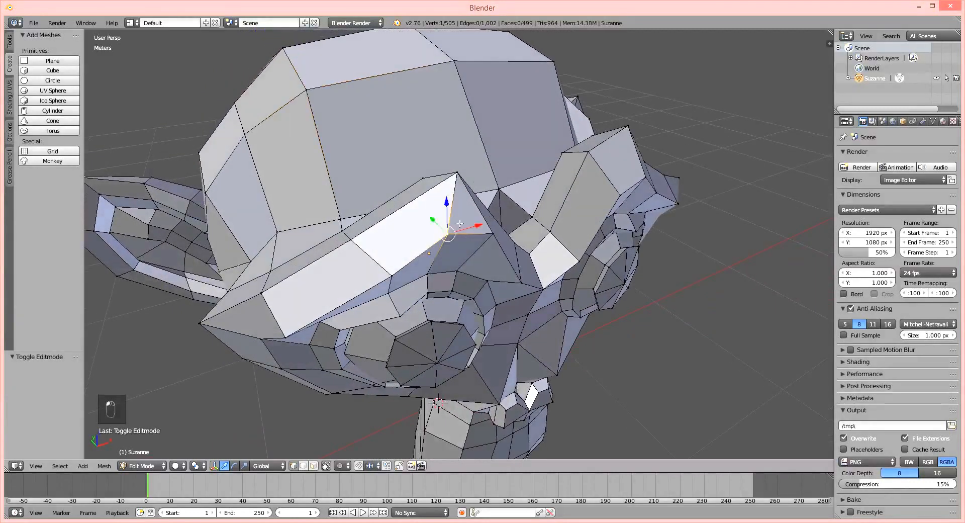
scroll(442, 221, "up", 4)
key("g")
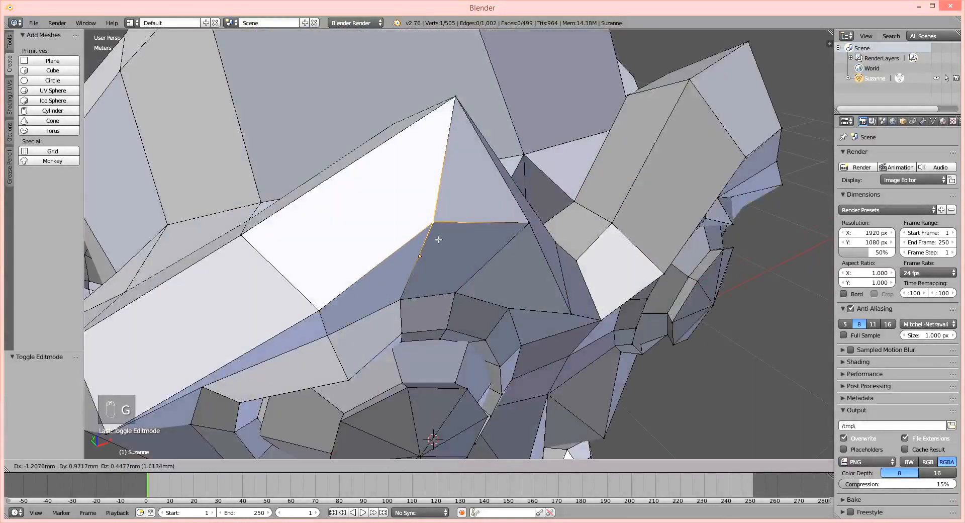
right_click(469, 243)
scroll(547, 312, "down", 5)
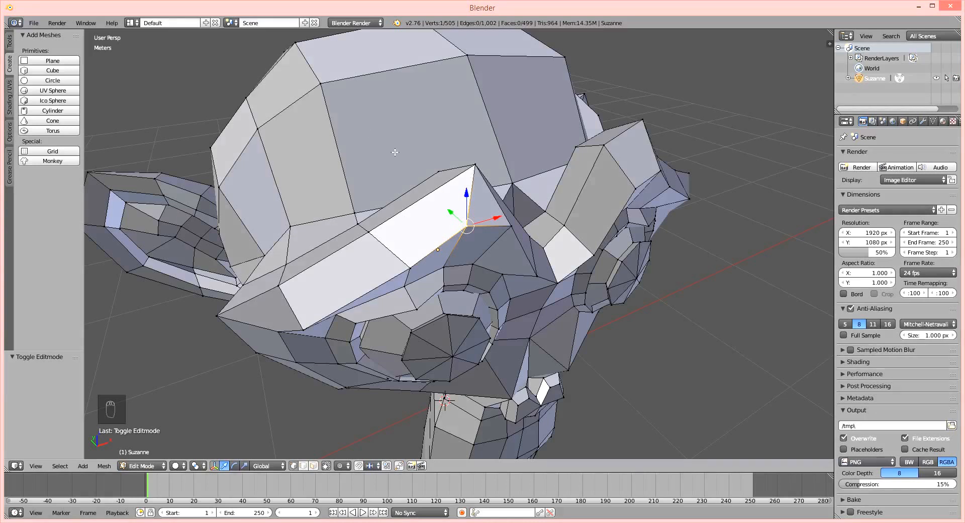
Select the entire monkey mesh and remove its double vertices.
key("a")
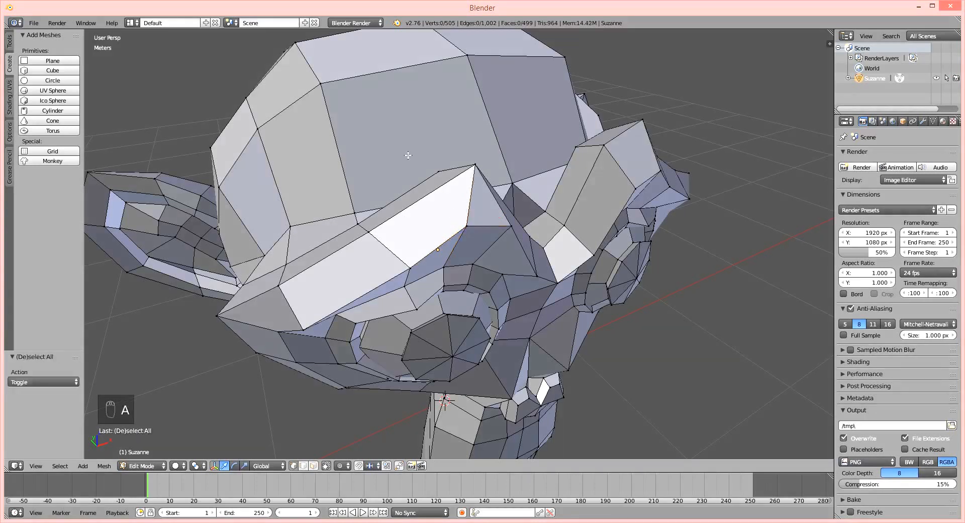
key("a")
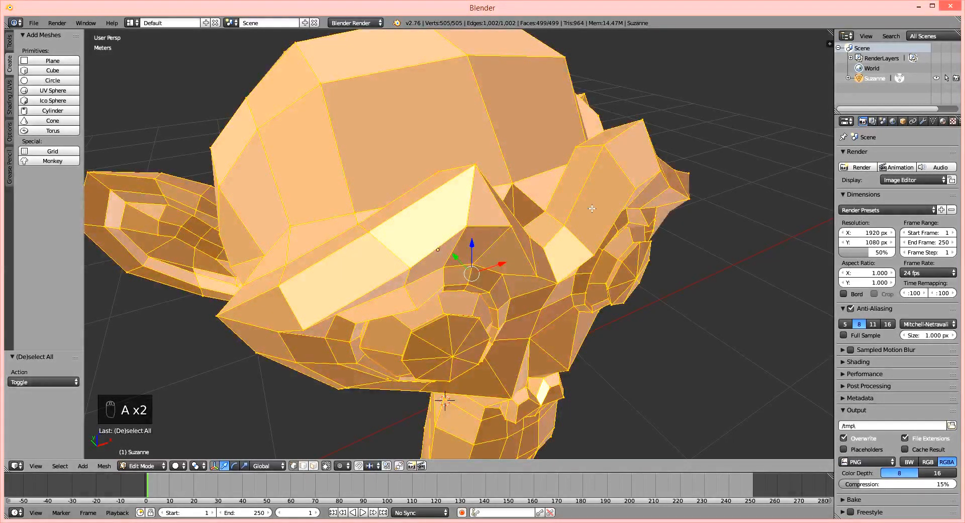
key("w")
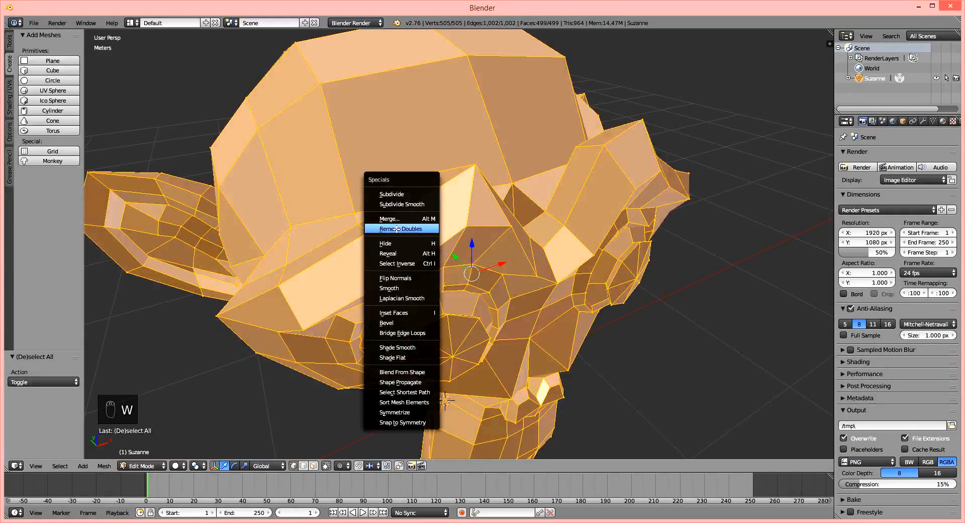
left_click(405, 230)
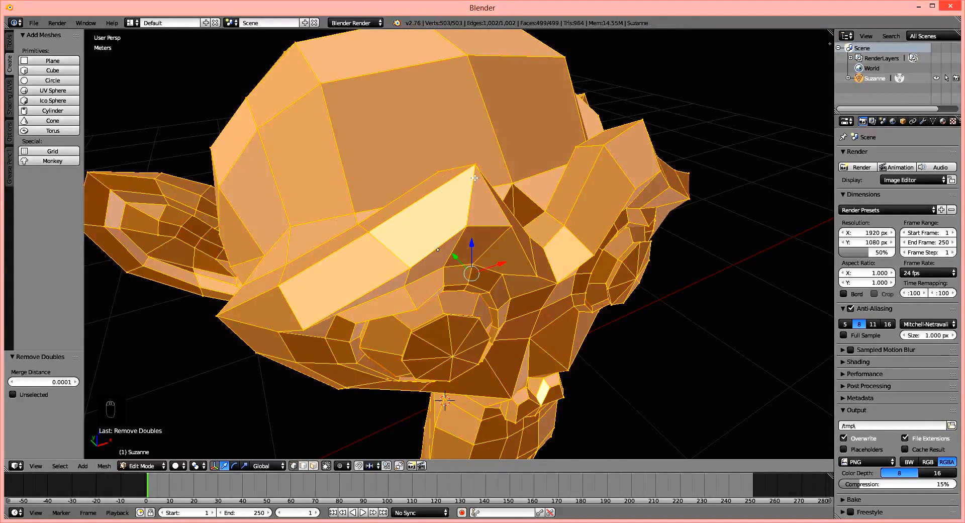
Check the brow in Object Mode, return to Edit Mode, and select the outer lower vertex of its triangular face for inspection.
key("Tab")
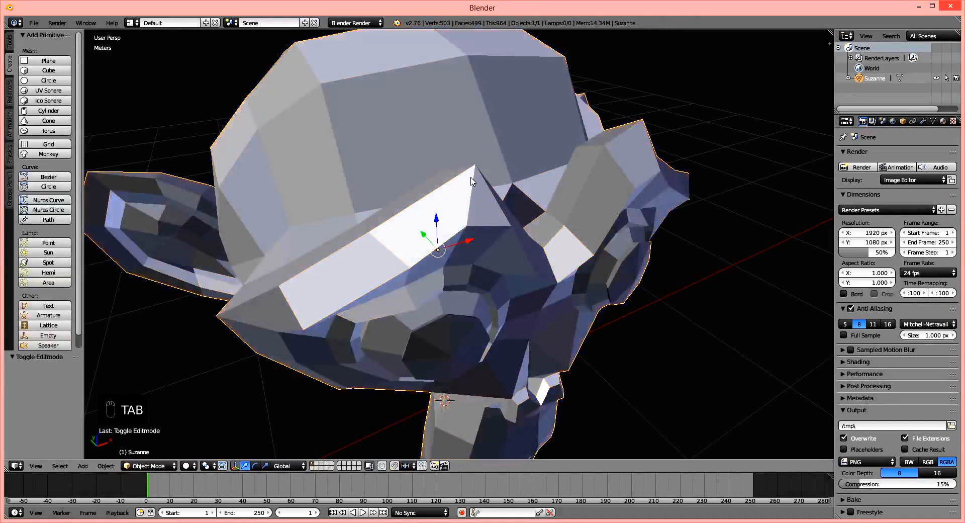
scroll(483, 196, "up", 3)
key("Tab")
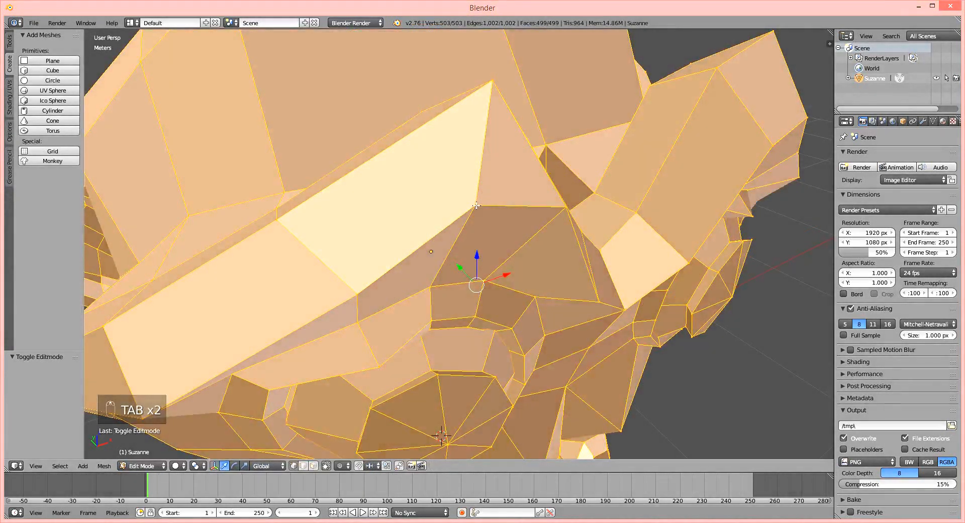
right_click(480, 200)
middle_click_drag(505, 300, 497, 322)
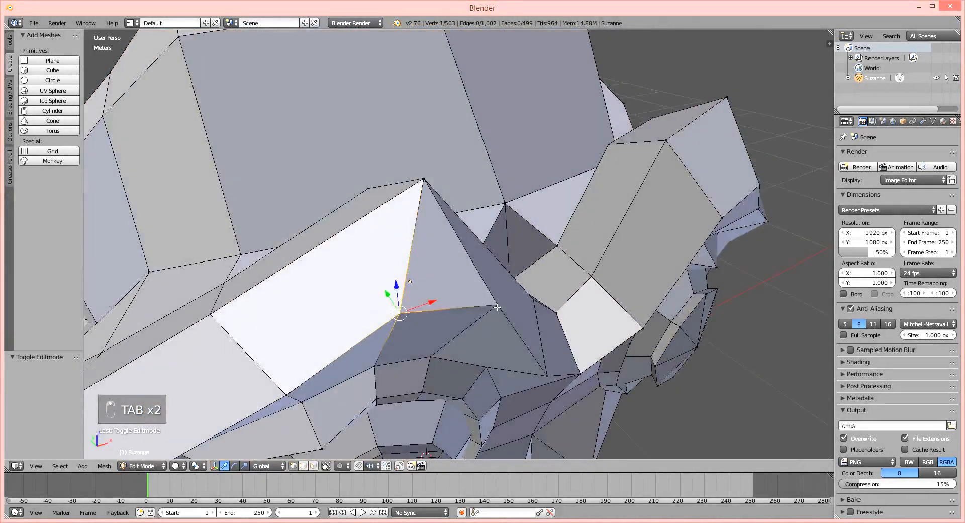
scroll(439, 234, "up", 4)
scroll(439, 241, "down", 4)
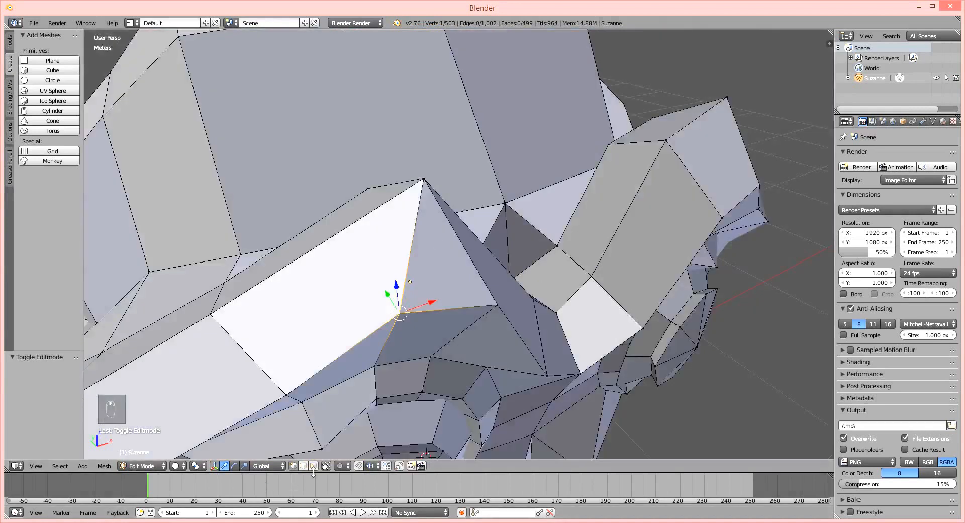
Select the triangular face beneath the brow peak in face select mode and extrude it in place with zero offset.
key("a")
right_click(434, 270)
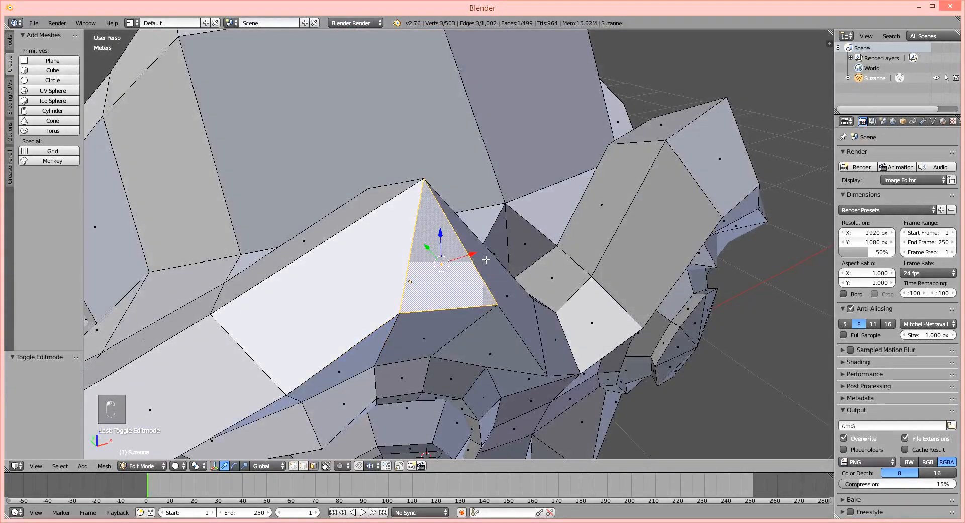
key("e")
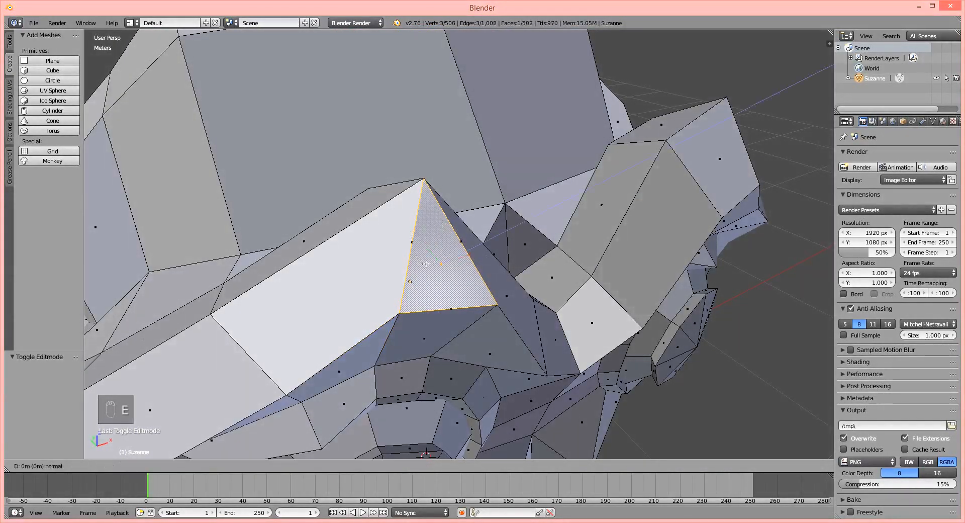
right_click(530, 203)
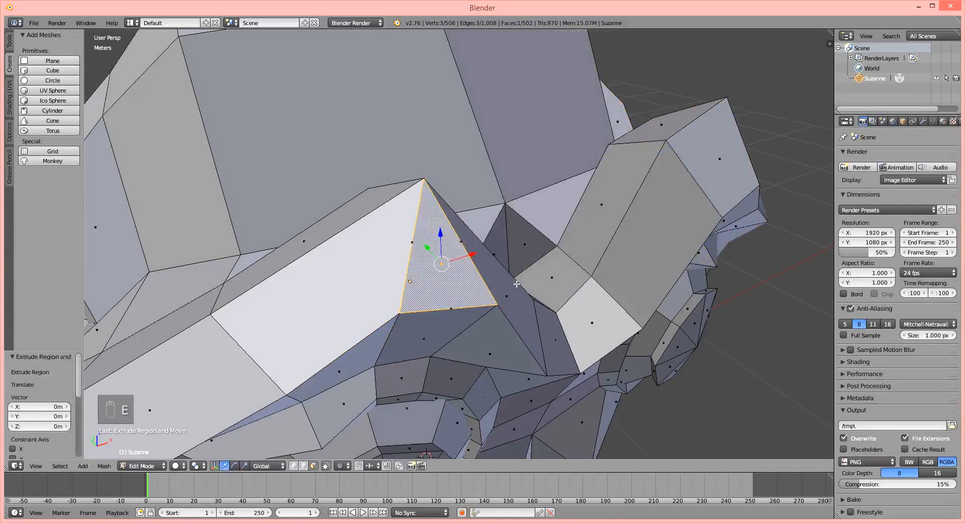
Check the in-place extrusion by switching between Object and Edit Mode, and try moving the extruded face away from the brow.
key("Tab")
key("Tab")
key("Tab")
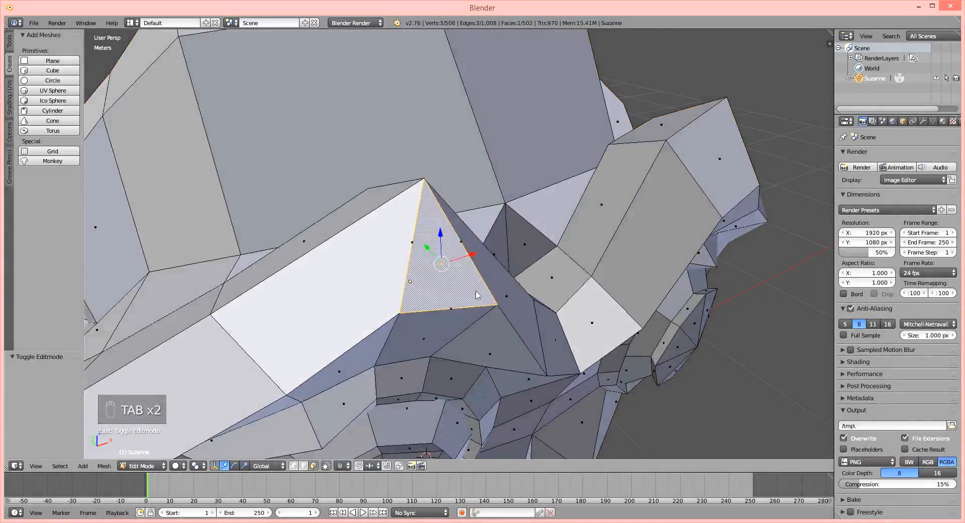
key("Tab")
scroll(457, 263, "up", 1)
scroll(465, 250, "down", 1)
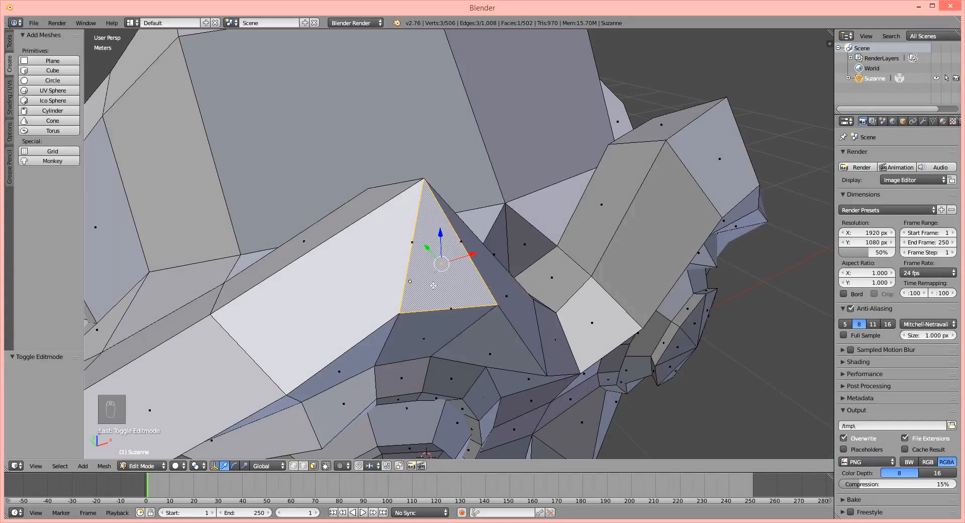
key("g")
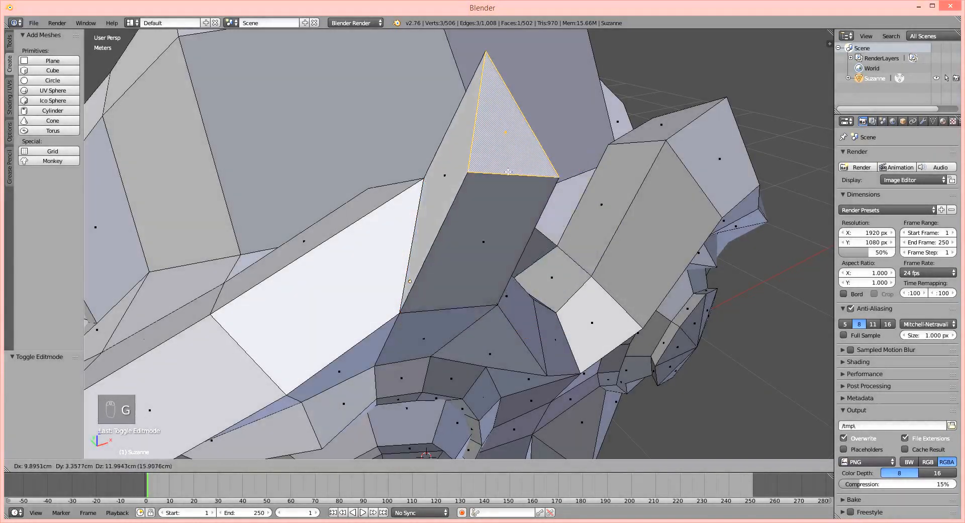
right_click(558, 181)
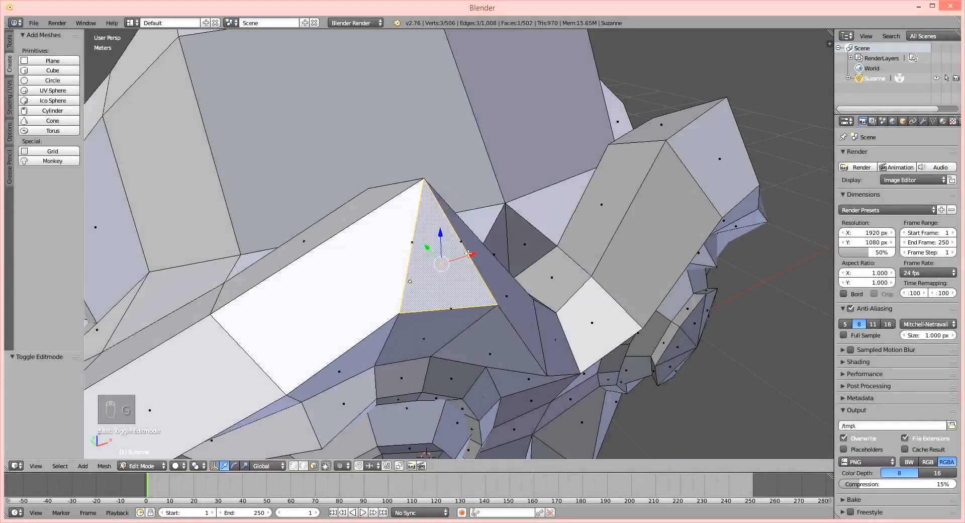
Clear the face selection, switch to vertex select mode, and select the vertex at the brow's peak.
key("a")
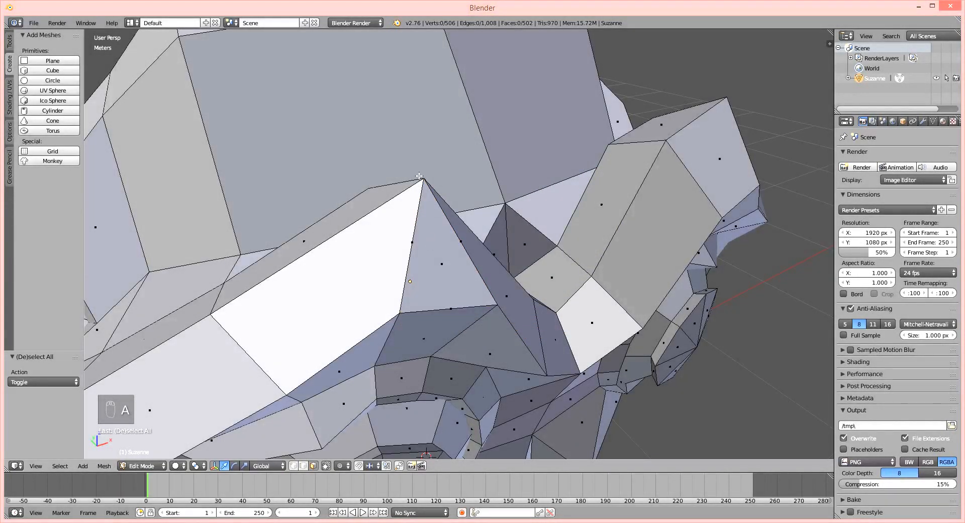
left_click(294, 466)
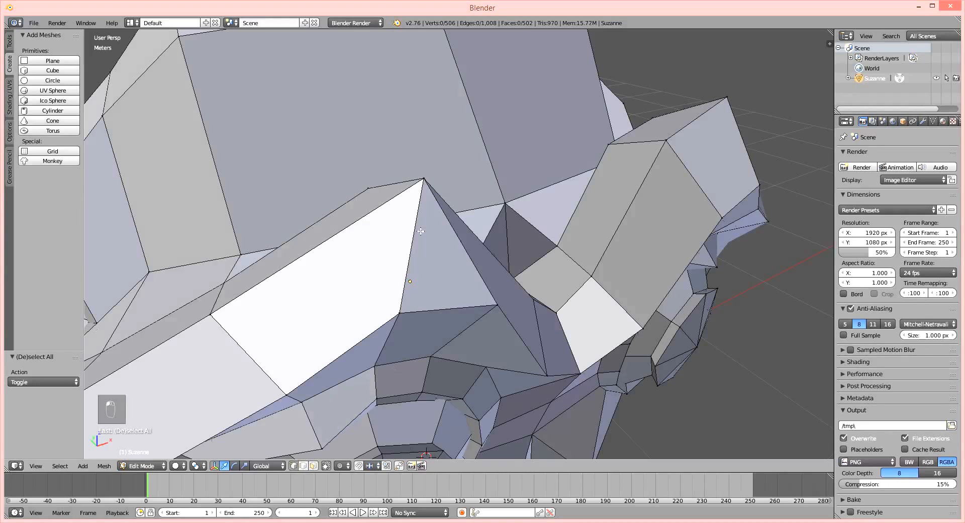
right_click(423, 179)
middle_click_drag(423, 179, 418, 242)
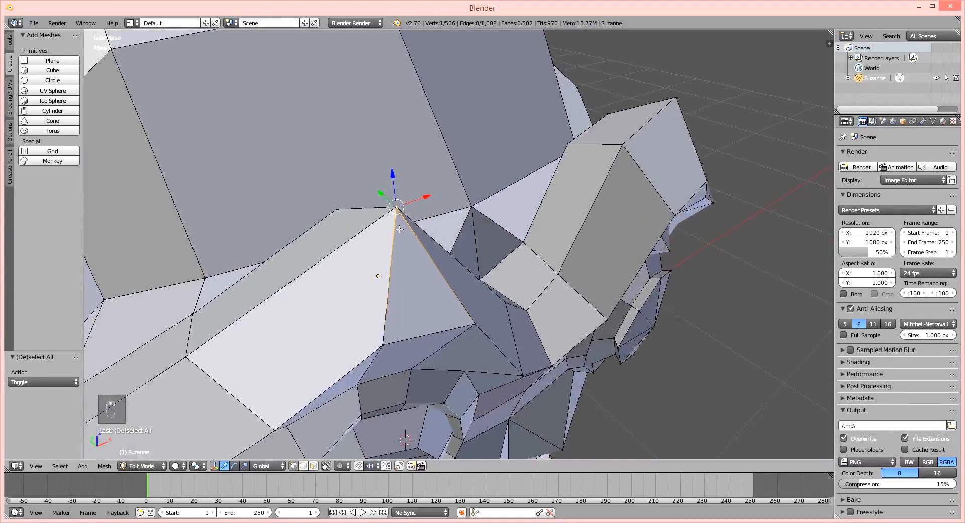
Try moving the brow's peak vertex about 5.6 cm along X to expose the overlapping geometry, and undo the move.
key("g")
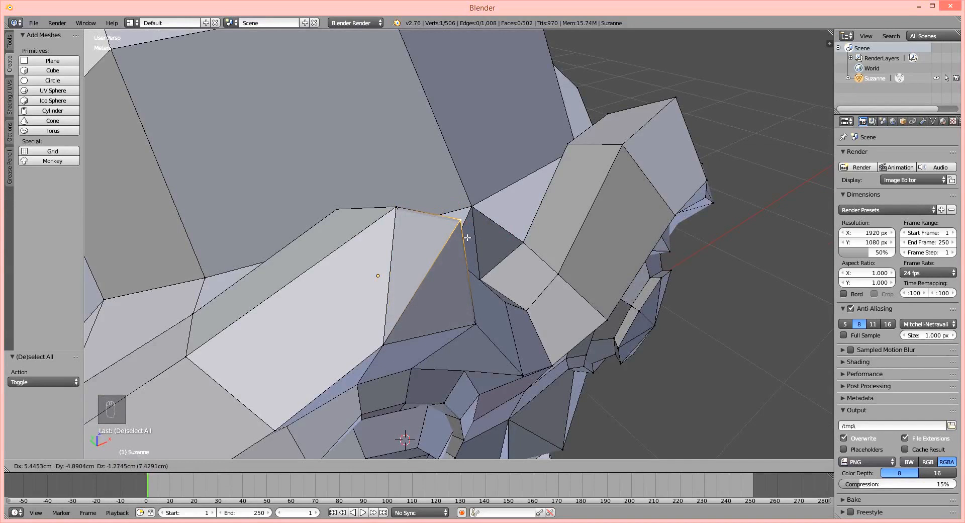
left_click(462, 227)
middle_click_drag(460, 232, 450, 247)
key("g")
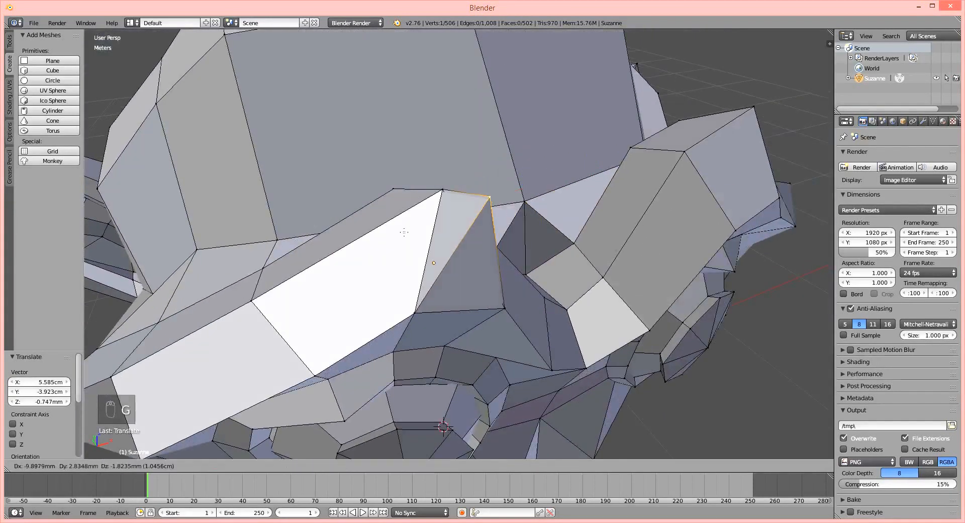
right_click(390, 249)
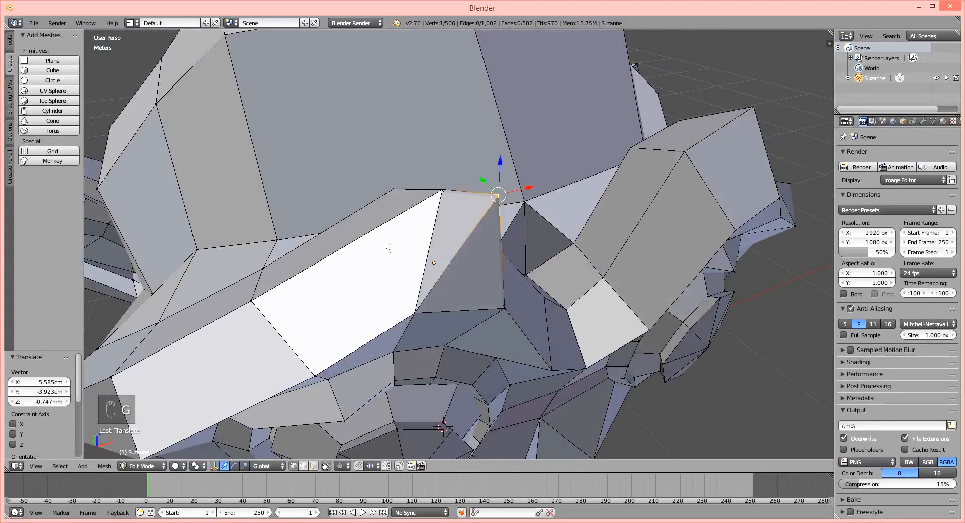
key("ctrl+z")
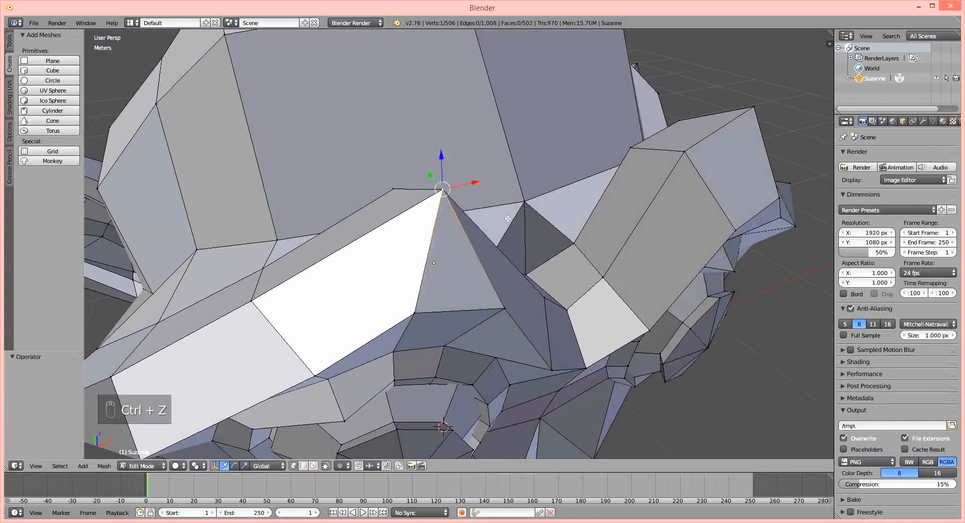
Select all of the monkey's geometry and remove the duplicate vertices left by the in-place extrusion.
scroll(433, 301, "down", 3)
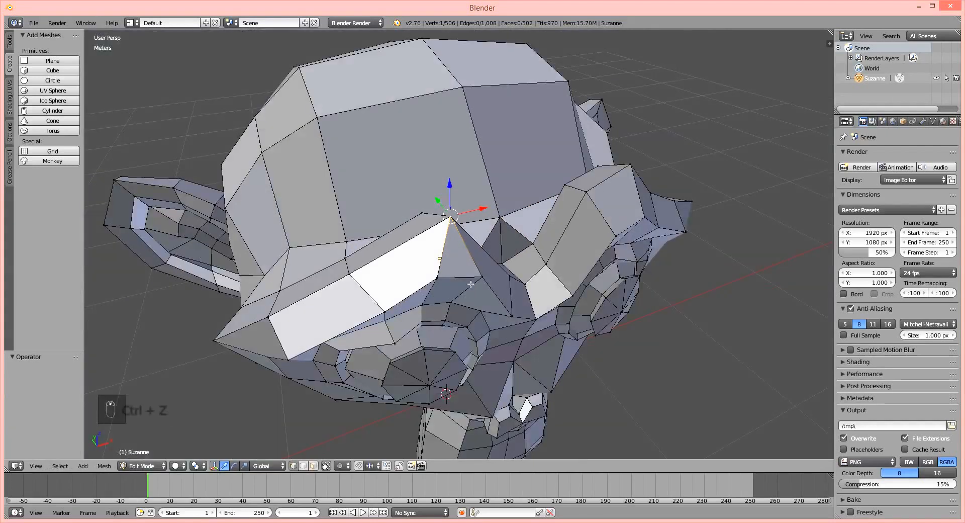
key("a")
key("a")
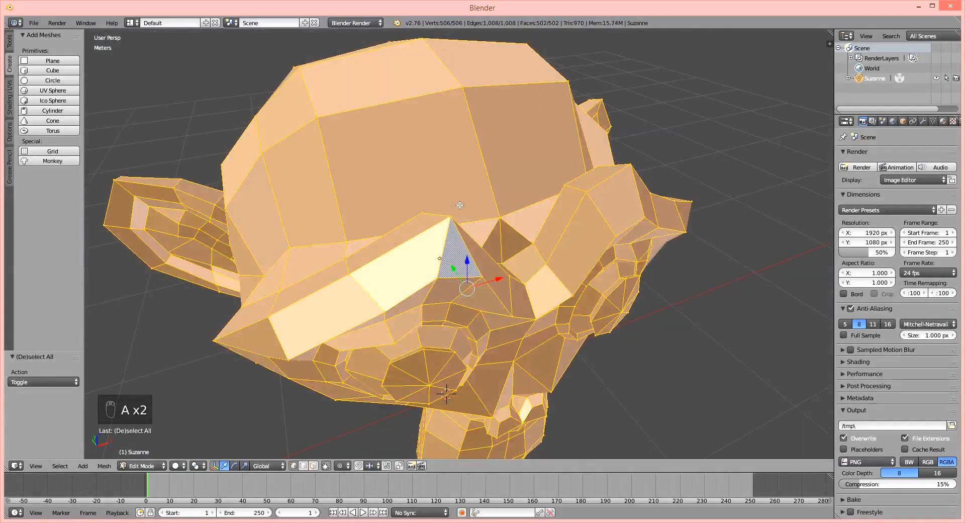
key("w")
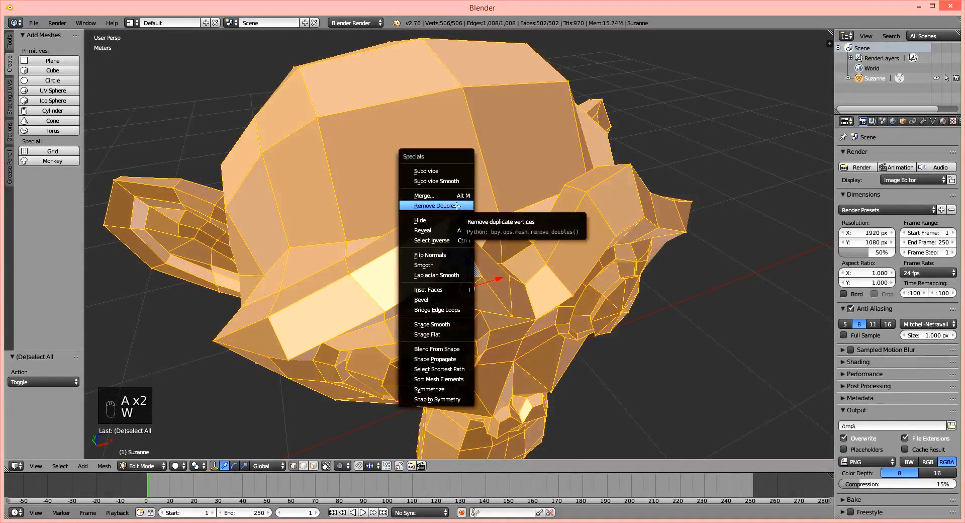
left_click(457, 206)
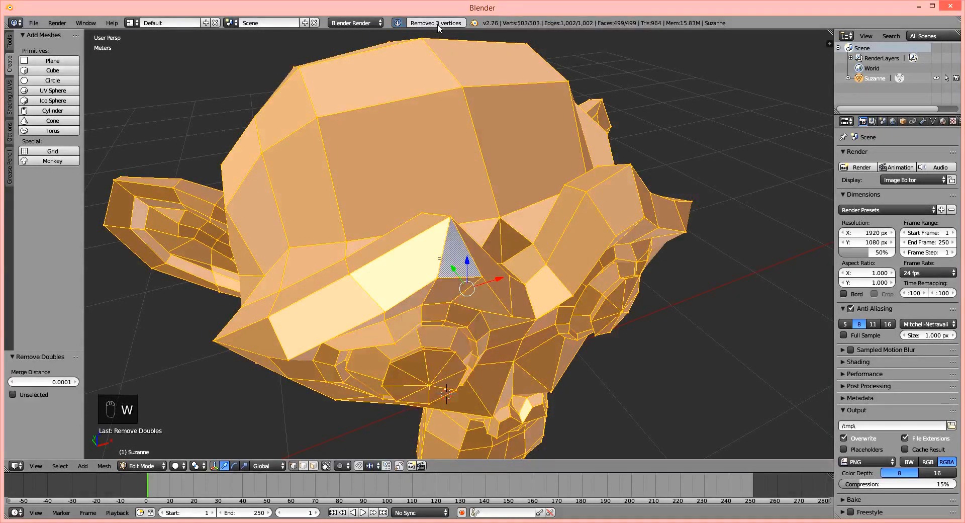
Check the merged brow by selecting the triangle's lower vertex and then its peak vertex, and test moving the peak without keeping the change.
scroll(475, 276, "up", 3)
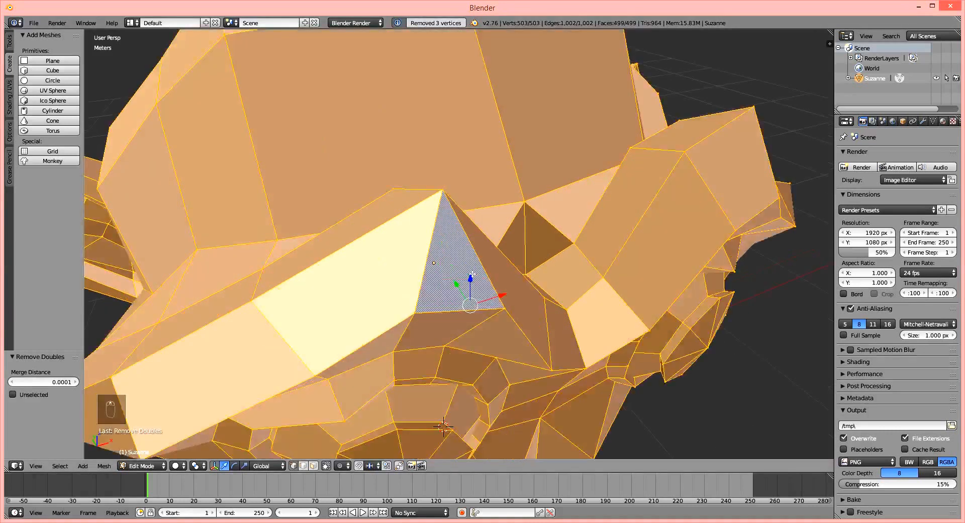
scroll(453, 253, "up", 1)
scroll(453, 254, "down", 1)
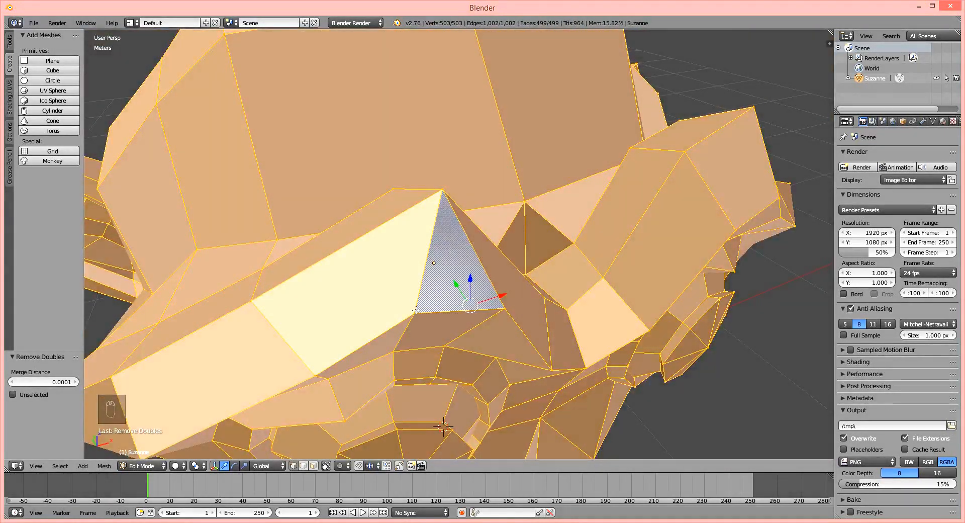
right_click(414, 314)
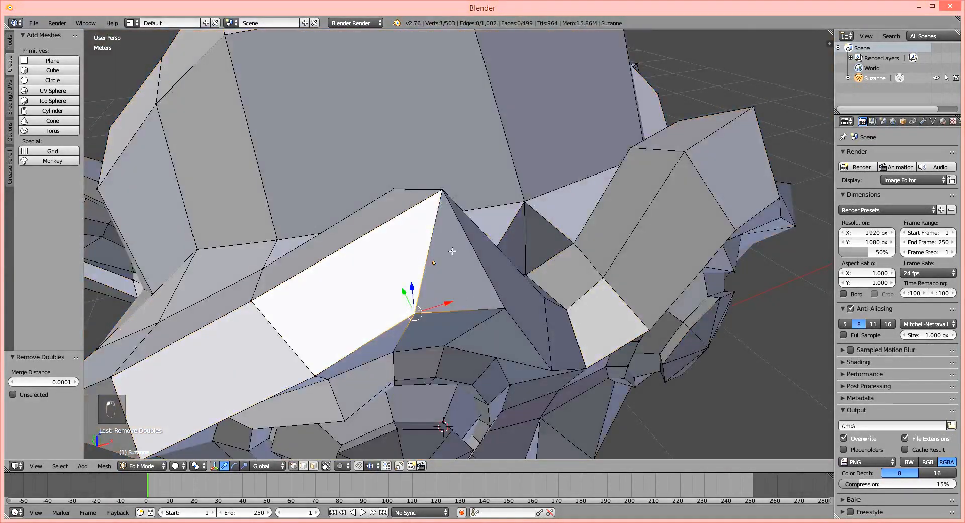
right_click(445, 189)
key("g")
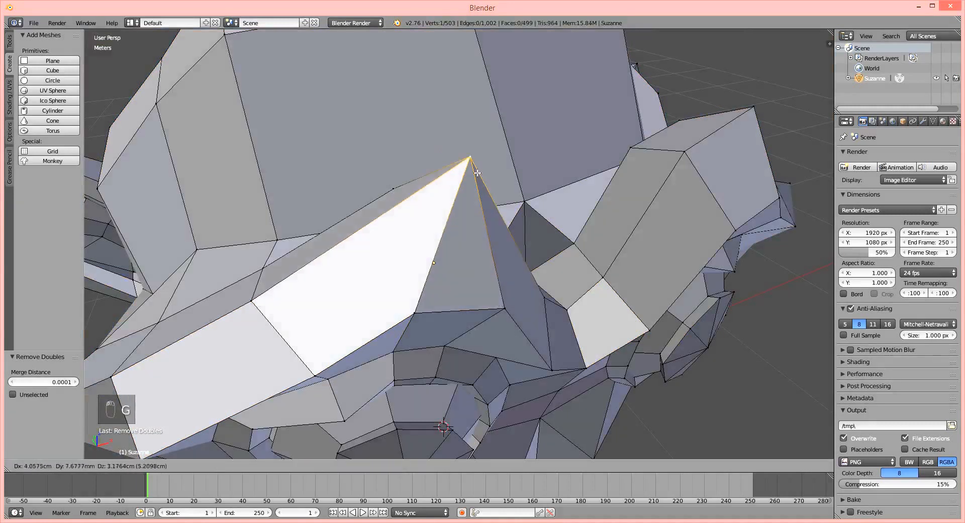
right_click(485, 253)
key("g")
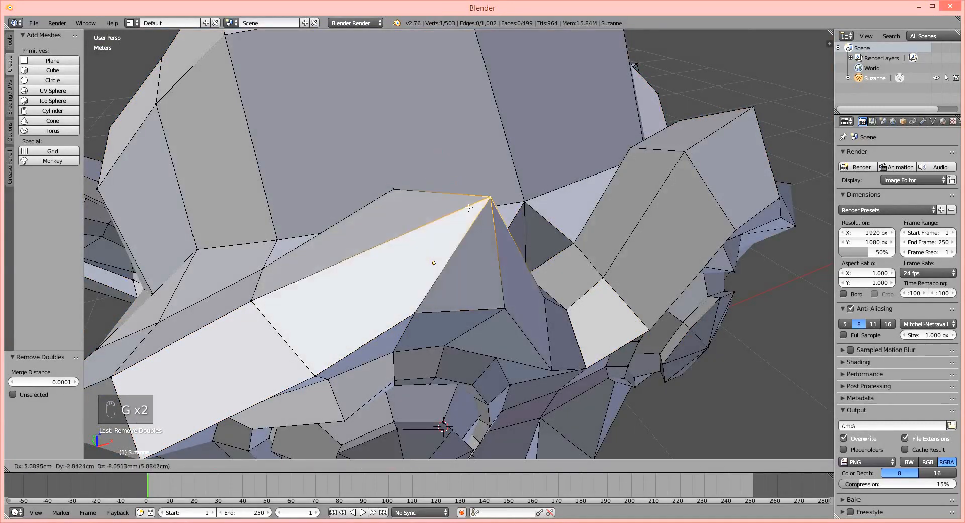
right_click(472, 287)
scroll(508, 264, "down", 3)
scroll(529, 310, "down", 1)
middle_click_drag(529, 310, 557, 261)
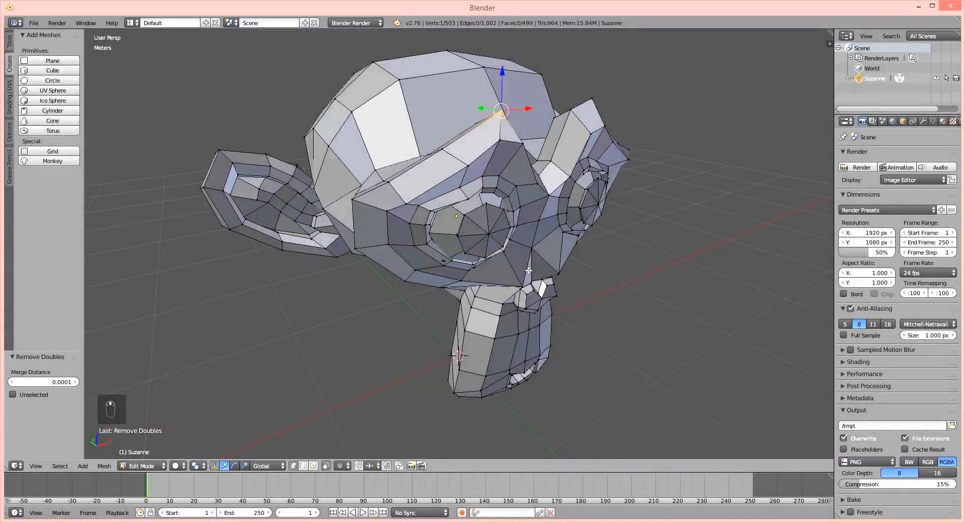
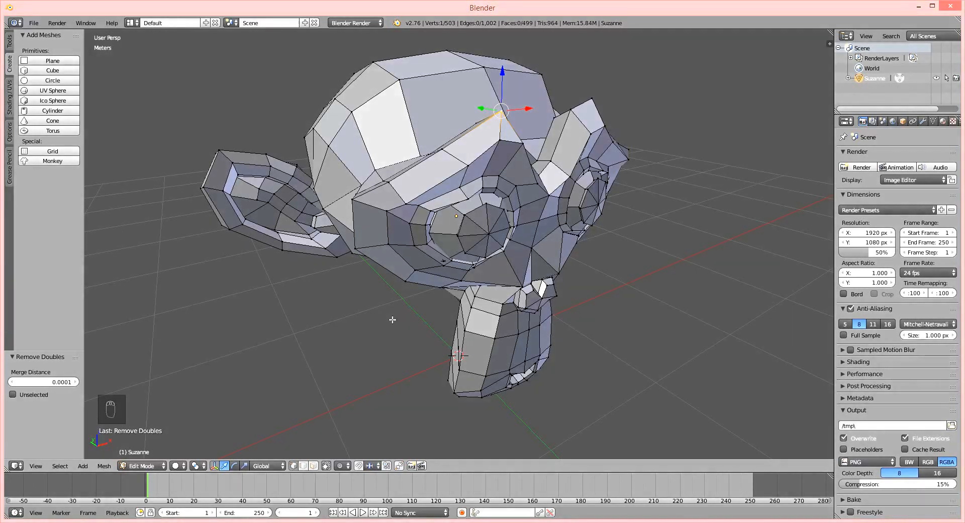
Leave edit mode and move the monkey about 2.94 m along negative X.
key("Tab")
scroll(527, 269, "down", 3)
middle_click_drag(527, 267, 263, 287)
key("g")
middle_click(462, 277)
left_click(248, 288)
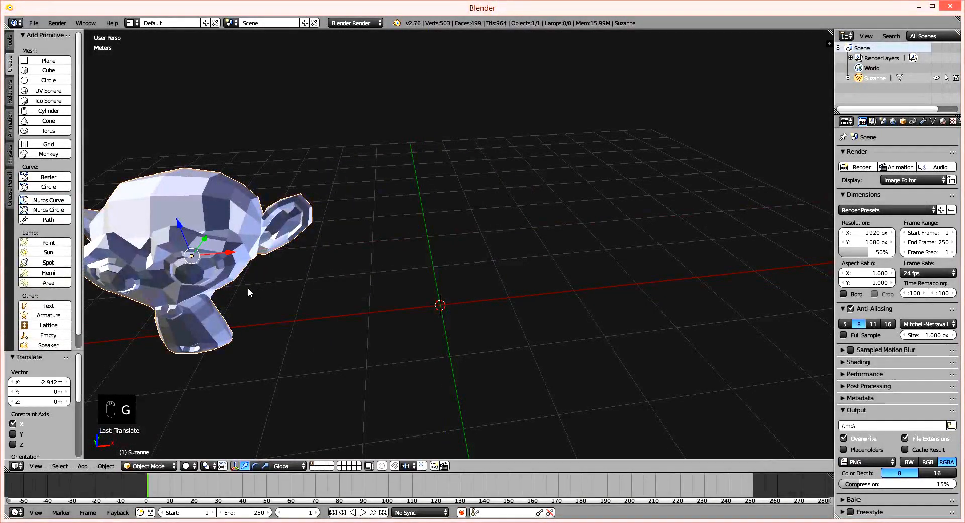
Add a cube, raise it 1 m along Z and move it about 2.5 m along X.
left_click(53, 72)
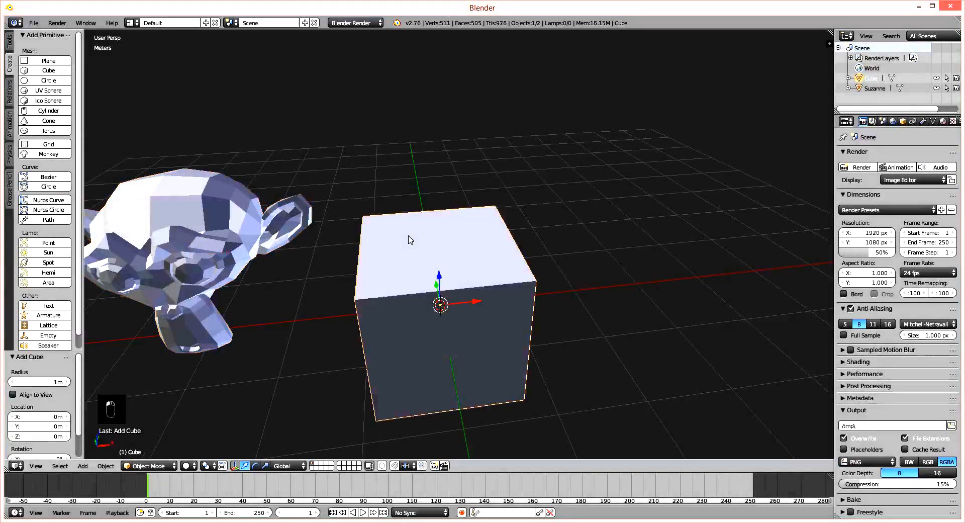
type("gz")
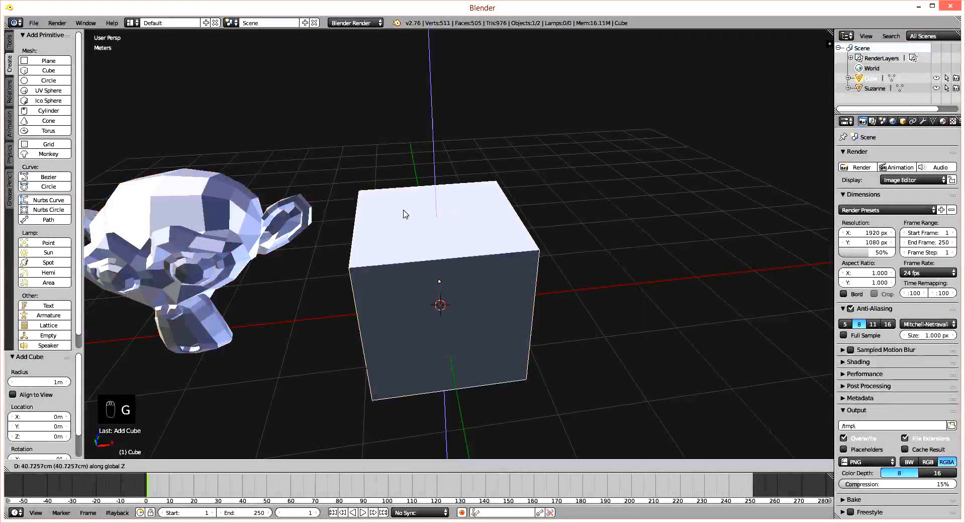
type("1")
left_click(403, 209)
key("g")
key("x")
left_click(588, 267)
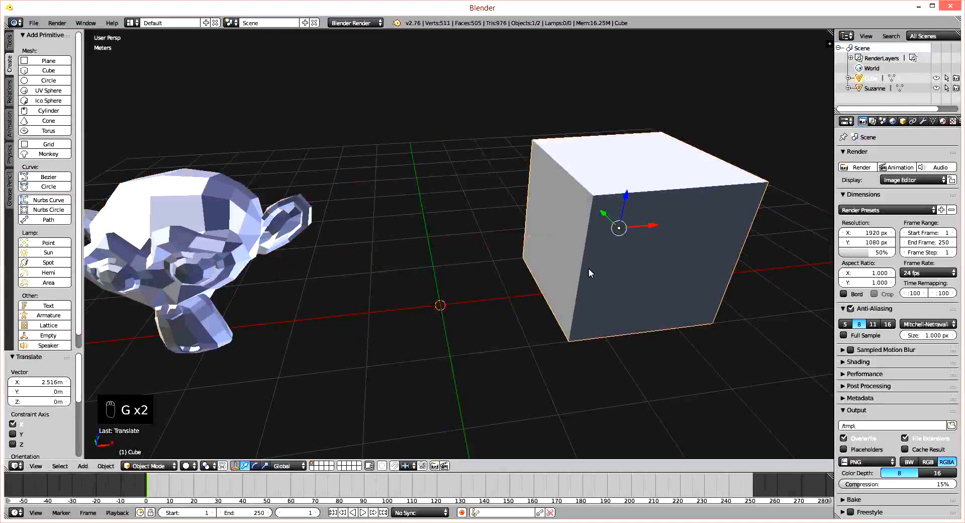
Enter edit mode on the cube and switch to edge select mode.
middle_click_drag(588, 268, 576, 215)
scroll(577, 201, "up", 2)
middle_click_drag(576, 183, 478, 218, "shift")
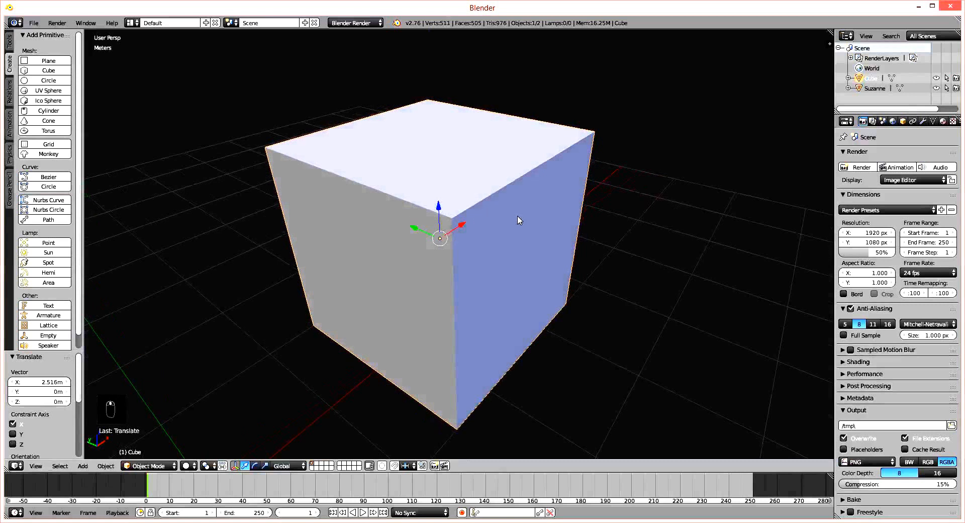
scroll(478, 211, "up", 1)
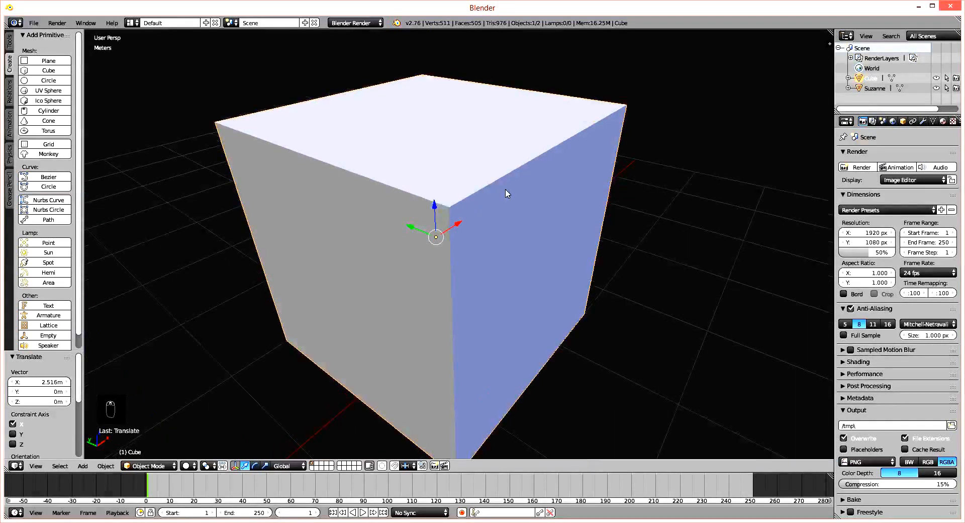
key("Tab")
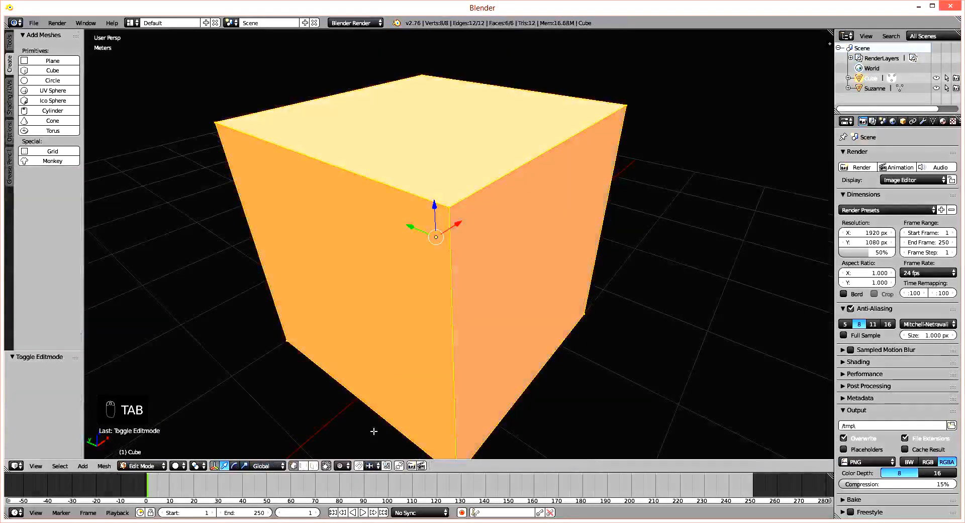
left_click(304, 466)
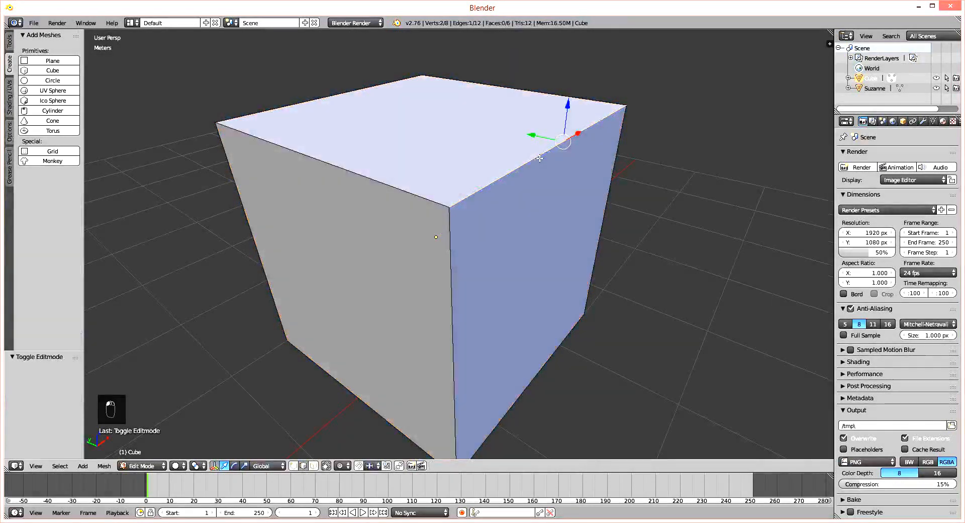
Bevel the cube's top edge on the negative Y side by about 0.354 with one segment.
right_click(499, 189)
middle_click_drag(499, 189, 459, 211, "shift")
scroll(474, 197, "up", 1)
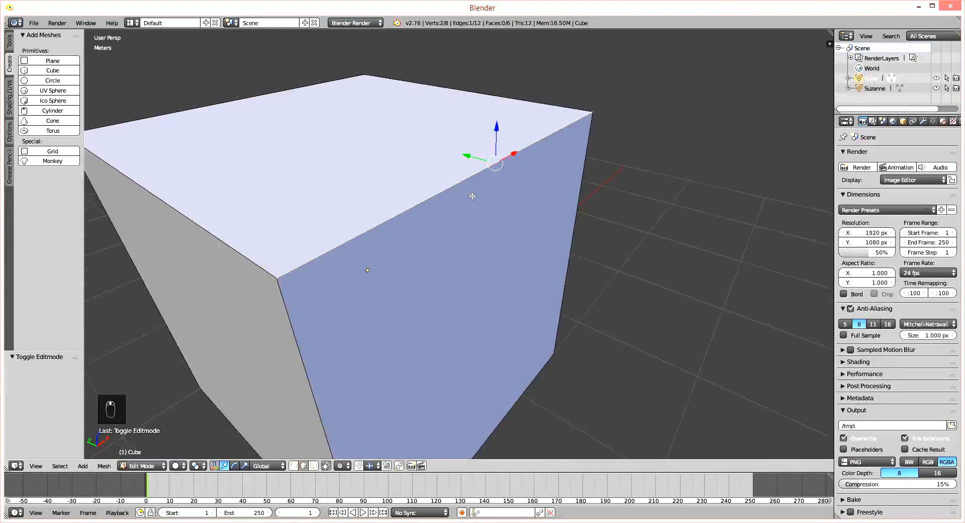
key("w")
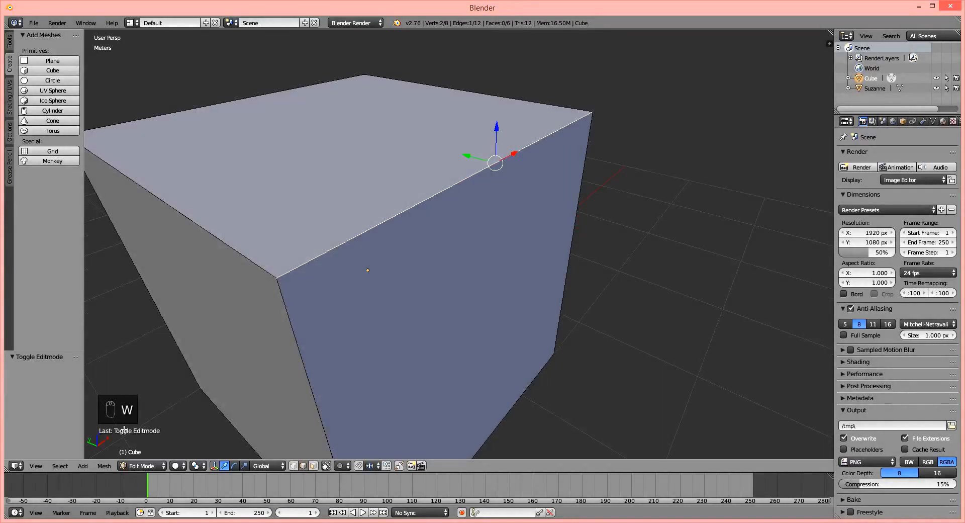
key("w")
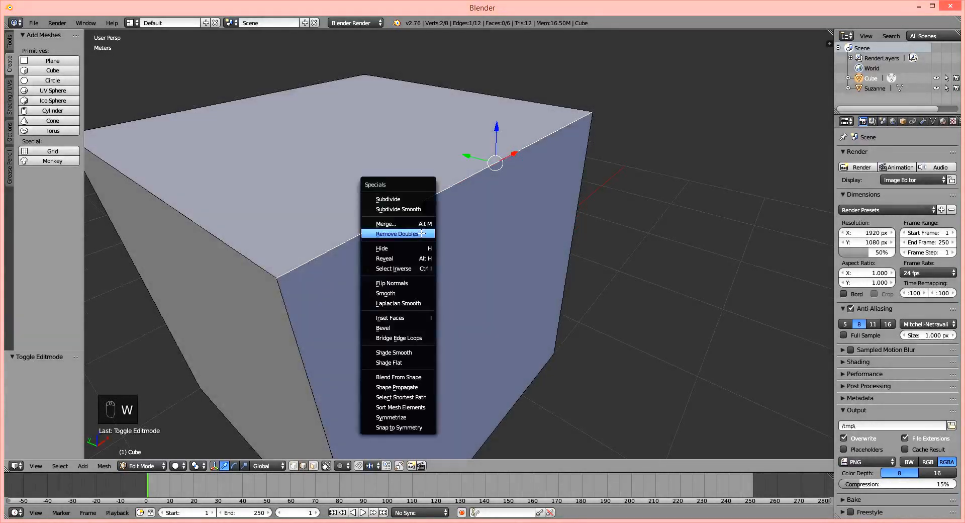
left_click(401, 329)
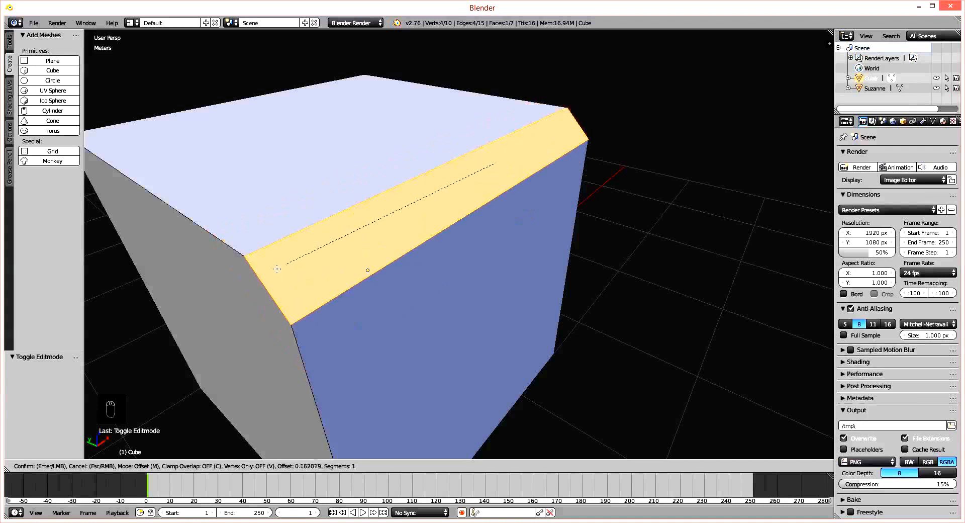
left_click(243, 280)
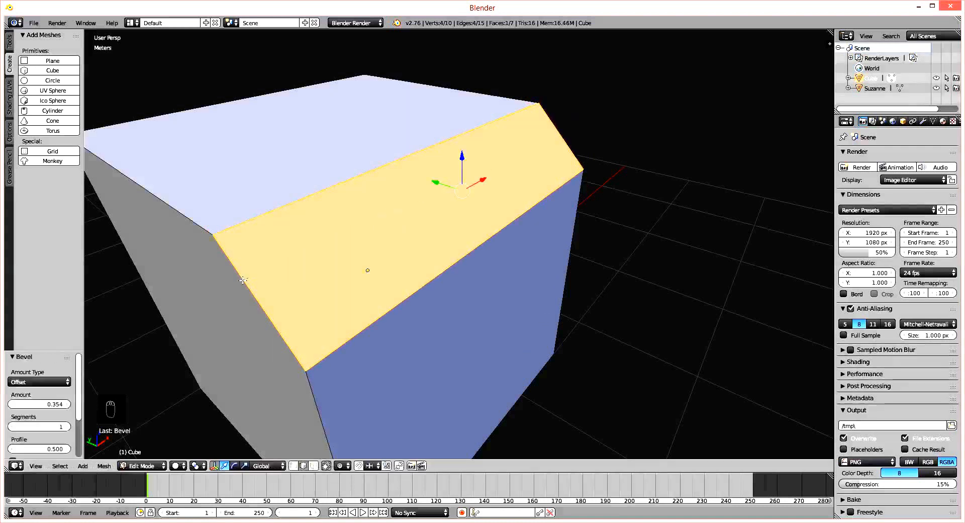
Select the opposite top edge on the positive Y side and bevel it by about 0.448 with 30 segments.
middle_click_drag(324, 306, 537, 228)
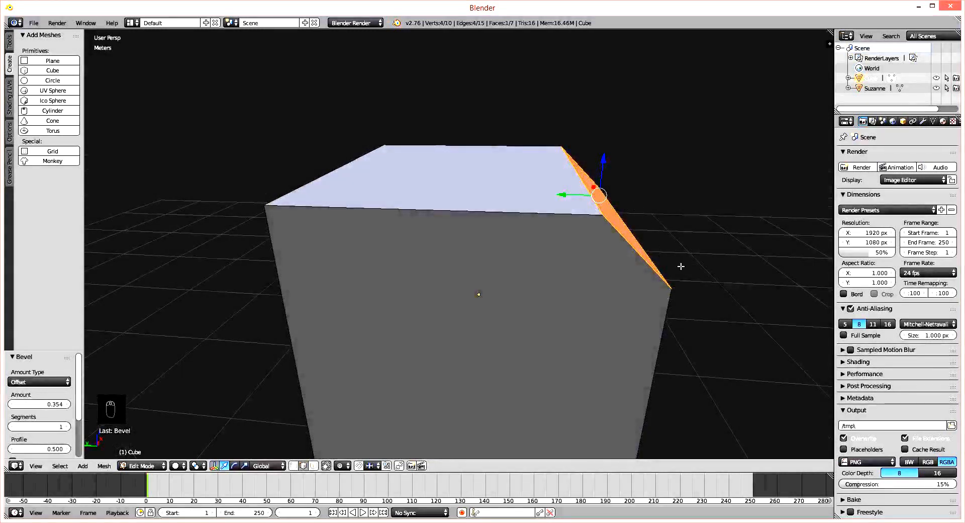
middle_click_drag(401, 195, 456, 213)
left_click(380, 210)
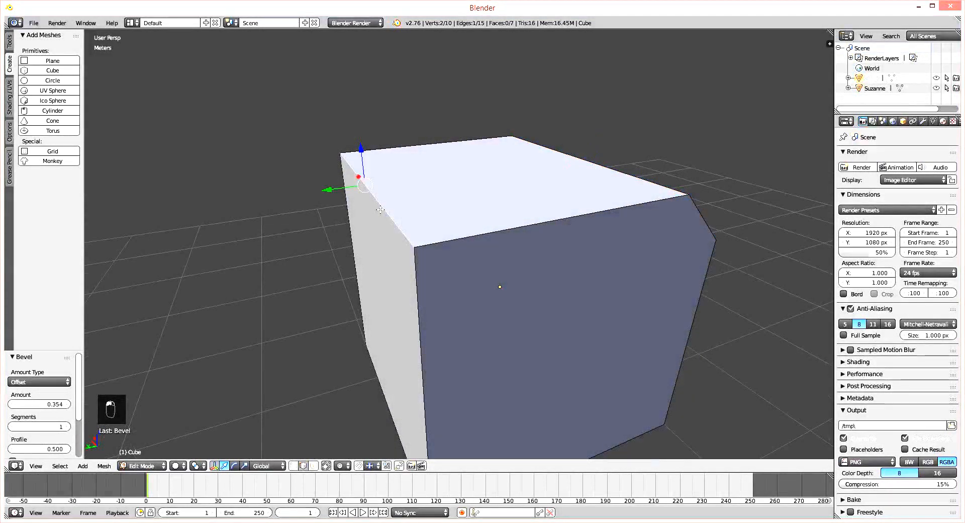
mouse_move(381, 209)
middle_mouse_down()
mouse_move(409, 207)
mouse_move(375, 206)
middle_mouse_up()
key("w")
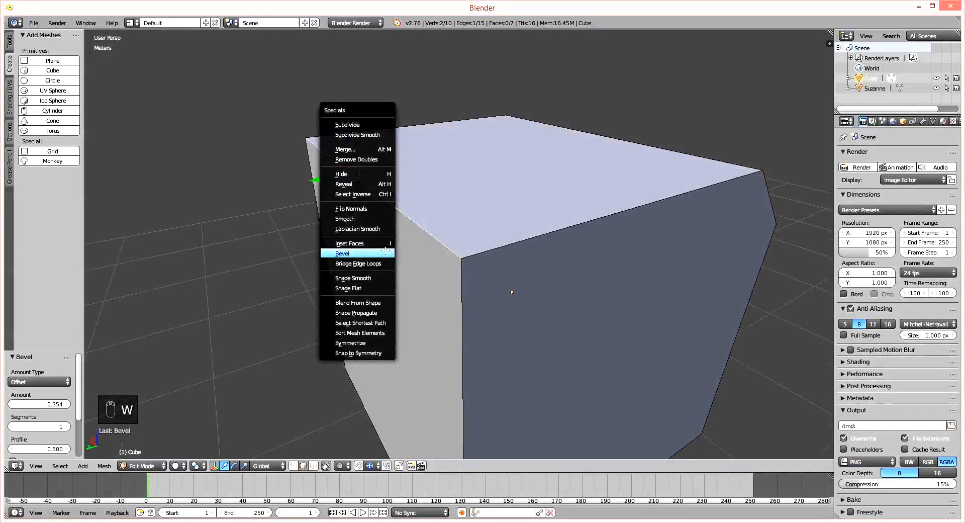
left_click(365, 254)
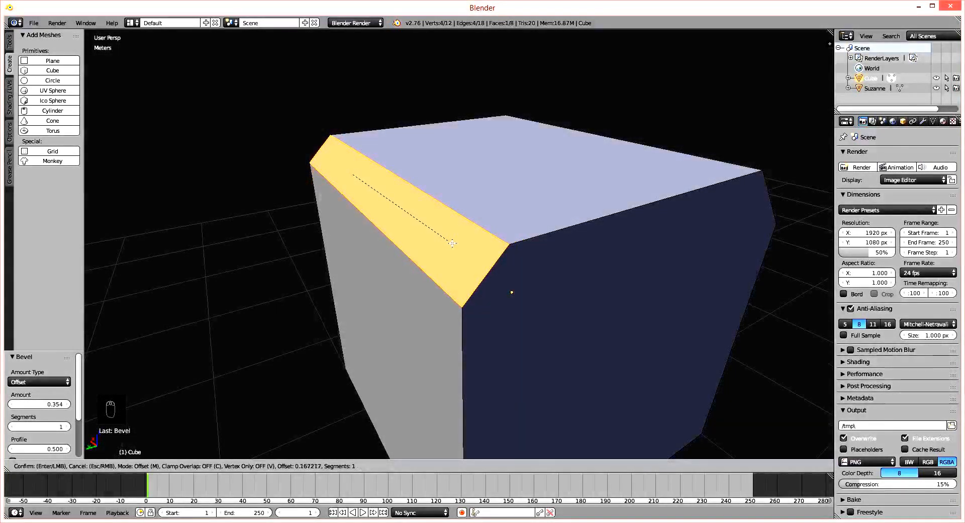
scroll(450, 243, "up", 3)
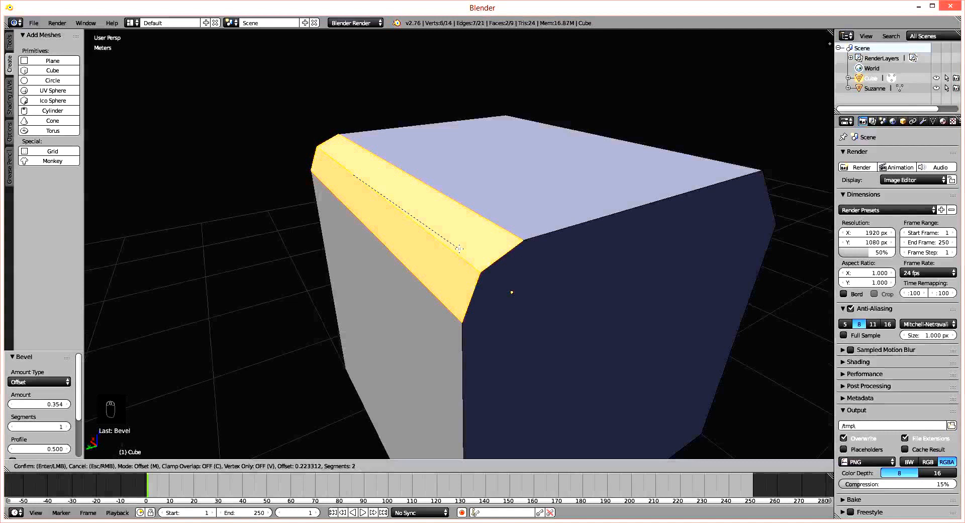
scroll(459, 249, "down", 2)
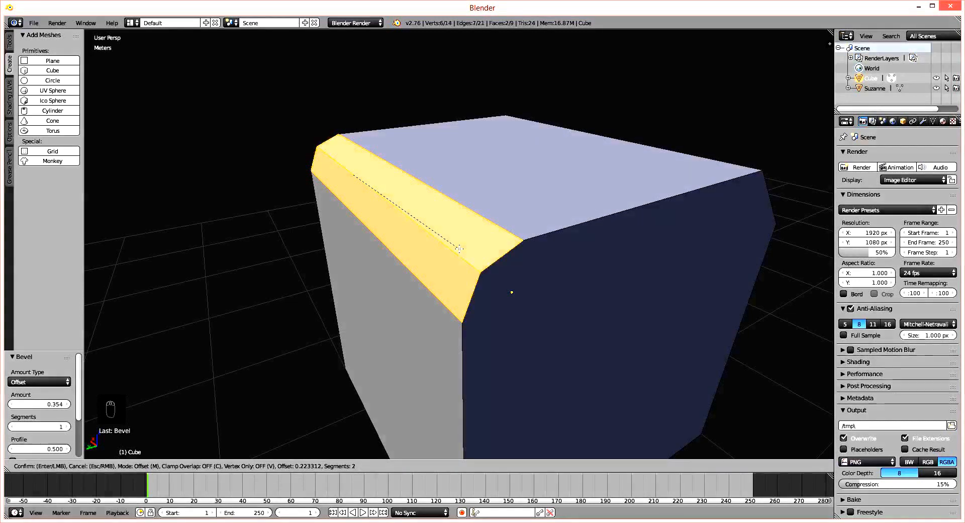
scroll(459, 248, "up", 4)
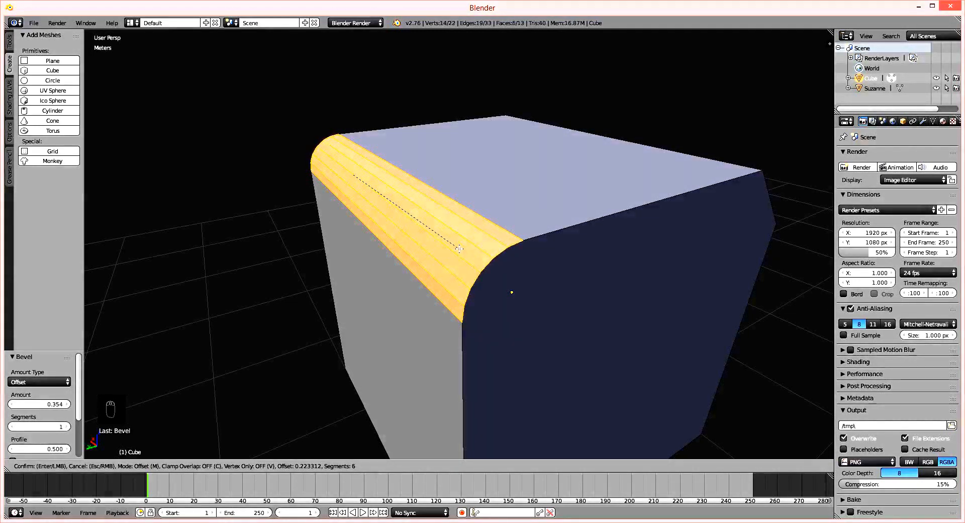
scroll(459, 248, "up", 2)
scroll(459, 248, "down", 3)
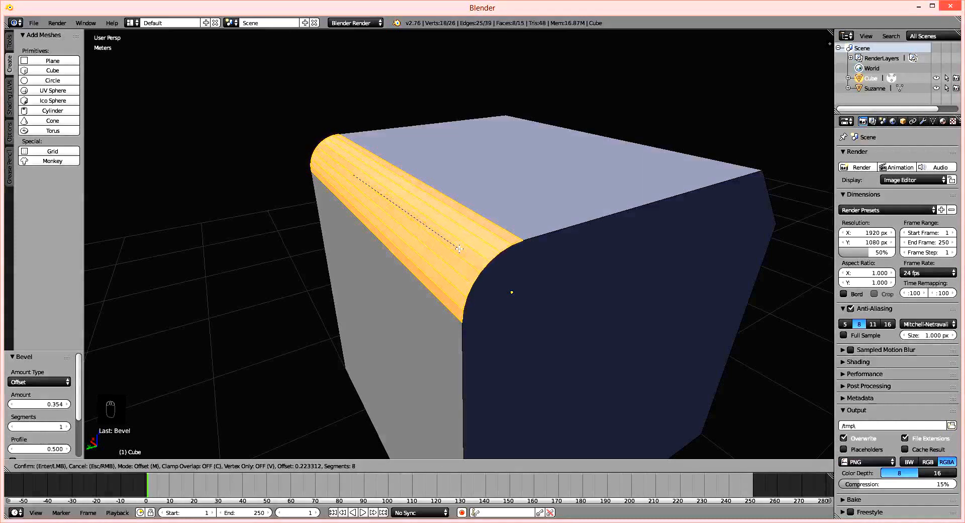
scroll(459, 249, "up", 2)
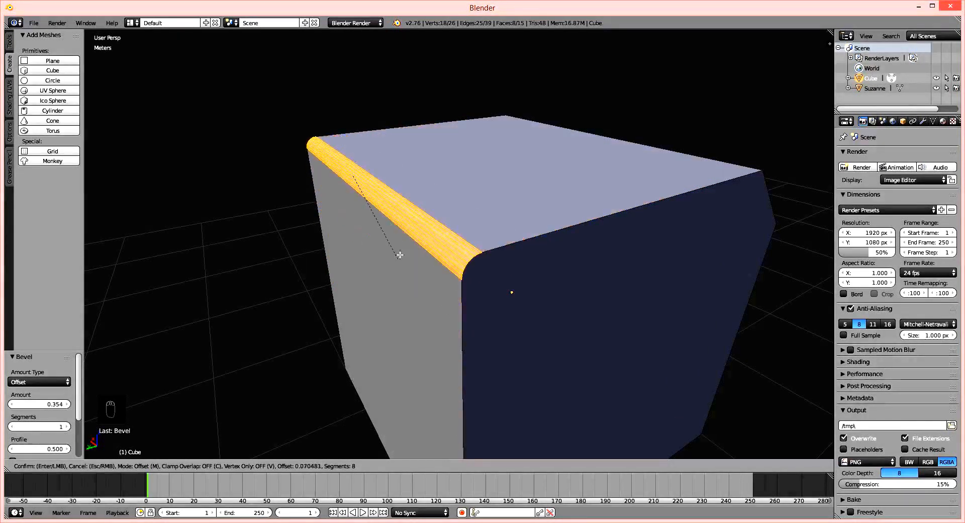
scroll(388, 340, "up", 12)
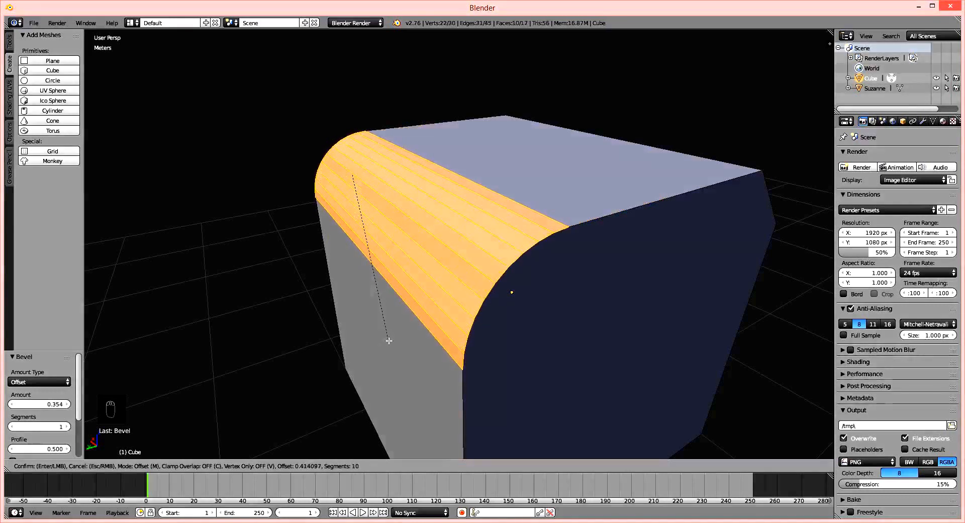
scroll(391, 348, "up", 10)
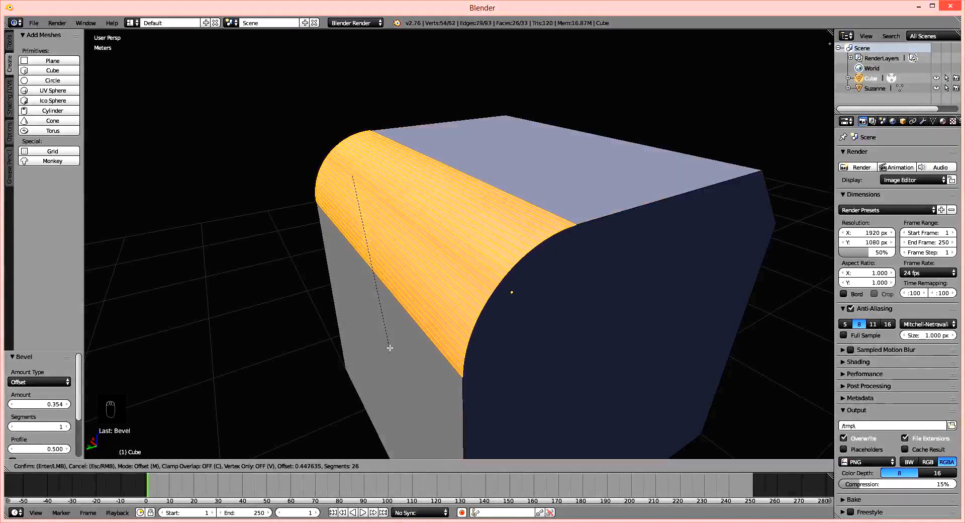
left_click(444, 283)
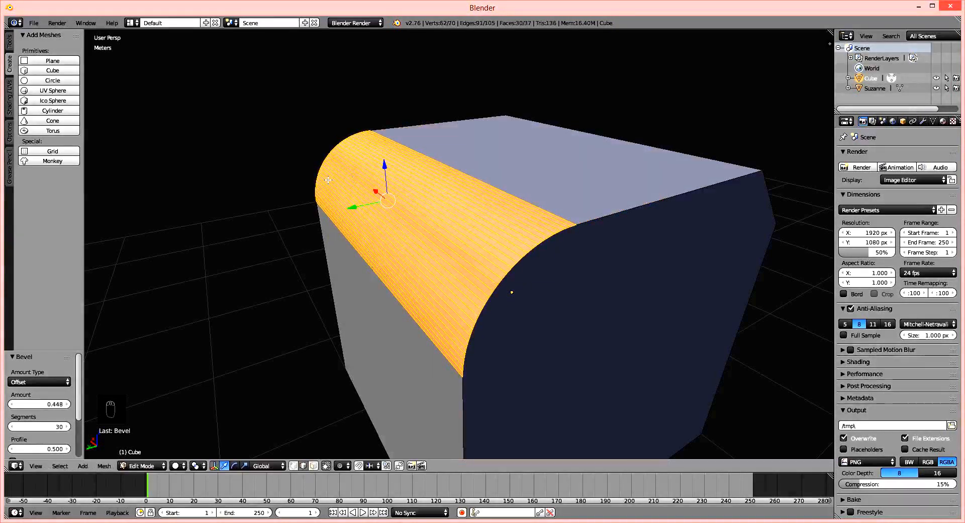
Leave edit mode and inspect the cube's rounded and flat bevels.
key("Tab")
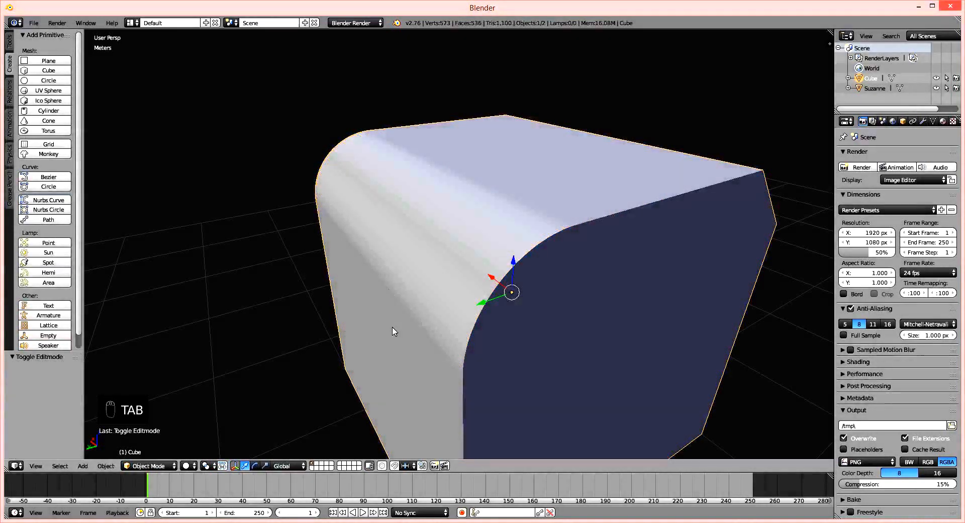
middle_click_drag(430, 338, 492, 189)
middle_click_drag(416, 295, 541, 232)
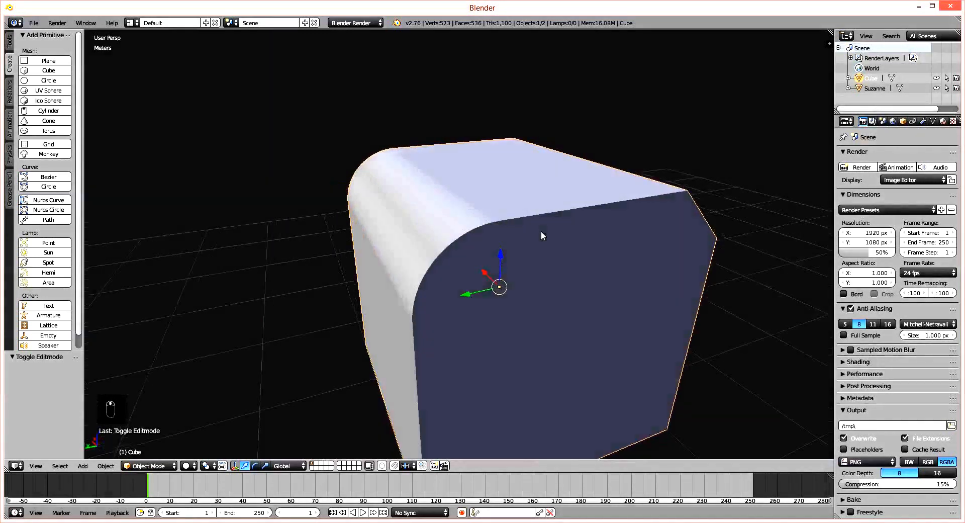
middle_click_drag(551, 276, 476, 298)
Return to the monkey and select it.
scroll(448, 337, "down", 8)
middle_click_drag(395, 363, 428, 281, "shift")
scroll(381, 250, "up", 5)
scroll(518, 233, "up", 4)
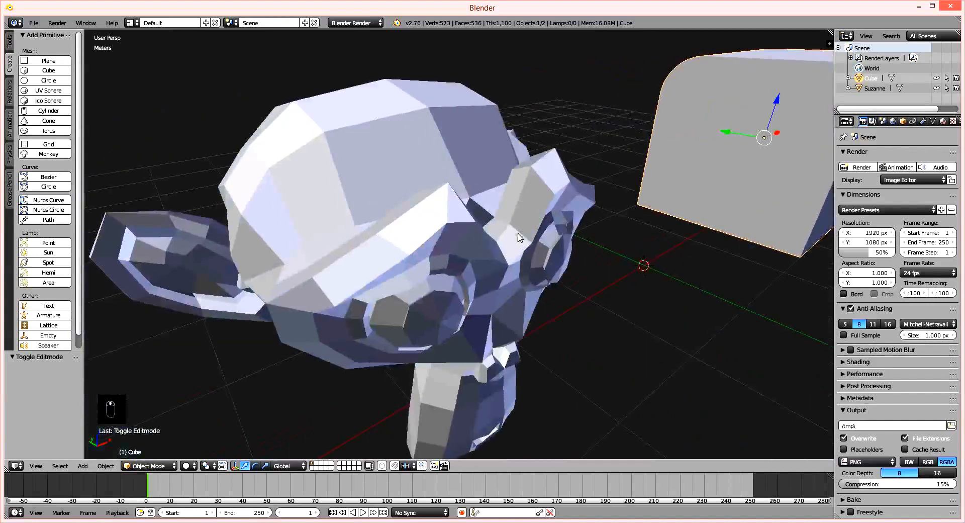
right_click(519, 238)
Examine the monkey's faceted surface from several distances and angles.
scroll(502, 274, "down", 6)
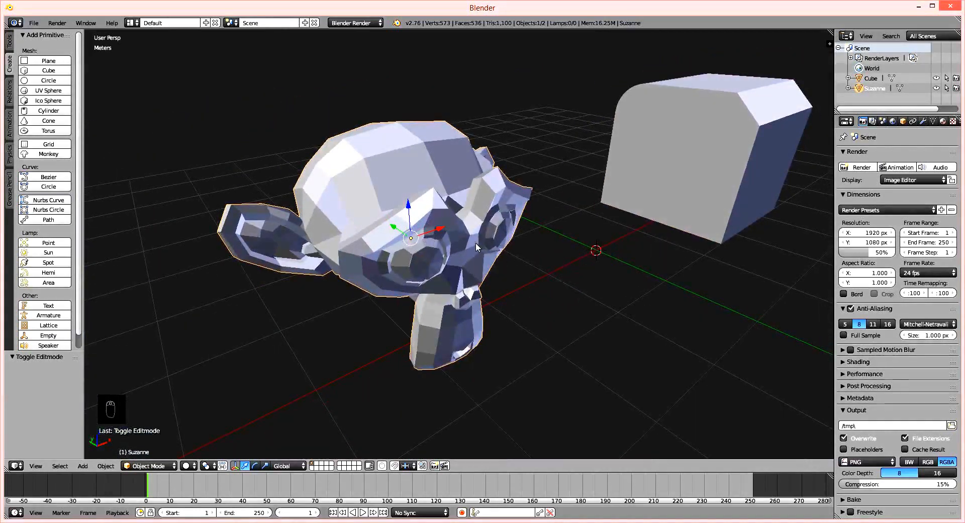
mouse_move(453, 222)
middle_mouse_down()
mouse_move(445, 202)
mouse_move(452, 215)
middle_mouse_up()
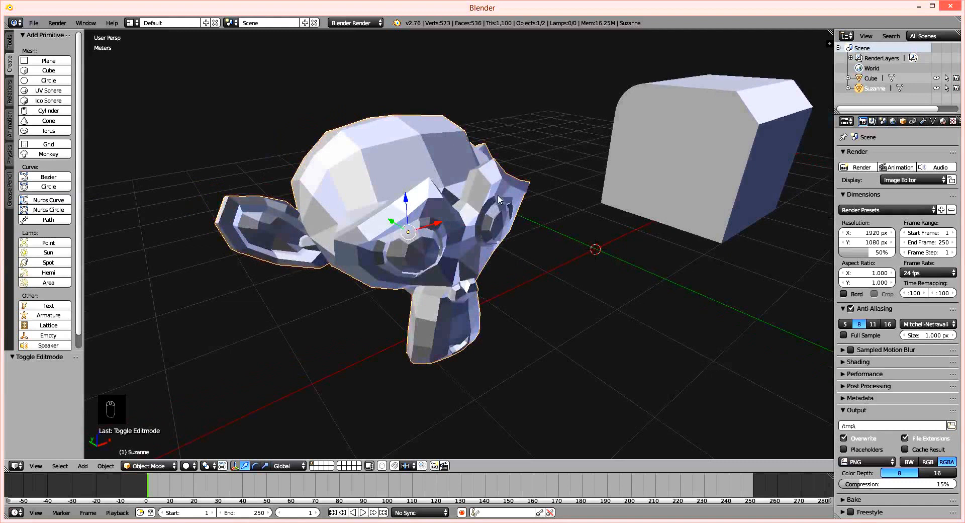
scroll(410, 239, "up", 4)
scroll(390, 251, "down", 3)
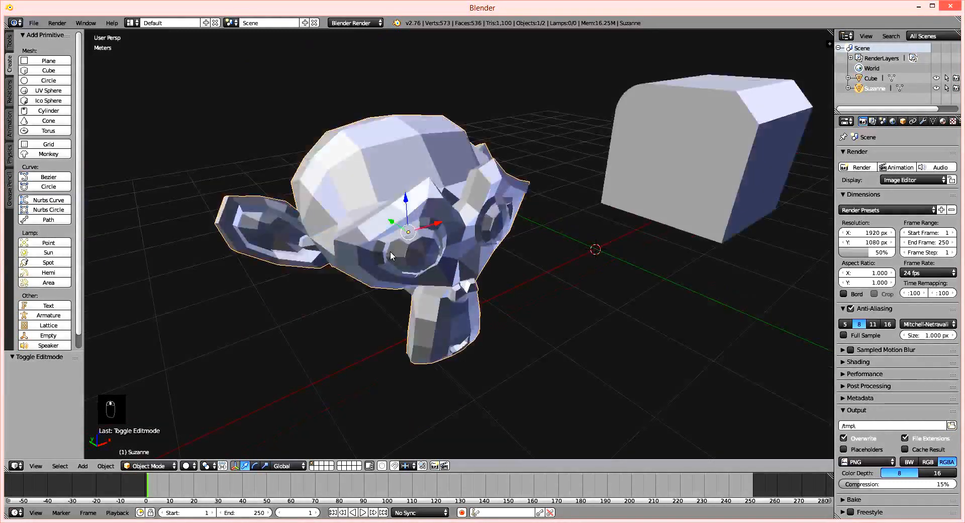
scroll(390, 239, "up", 4)
scroll(427, 248, "down", 1)
middle_click_drag(426, 248, 478, 238)
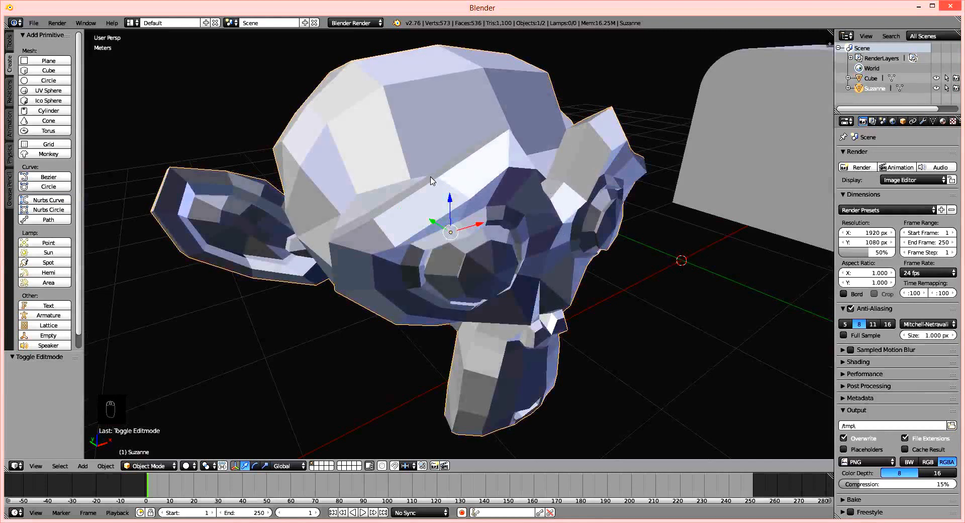
middle_click_drag(552, 192, 661, 206)
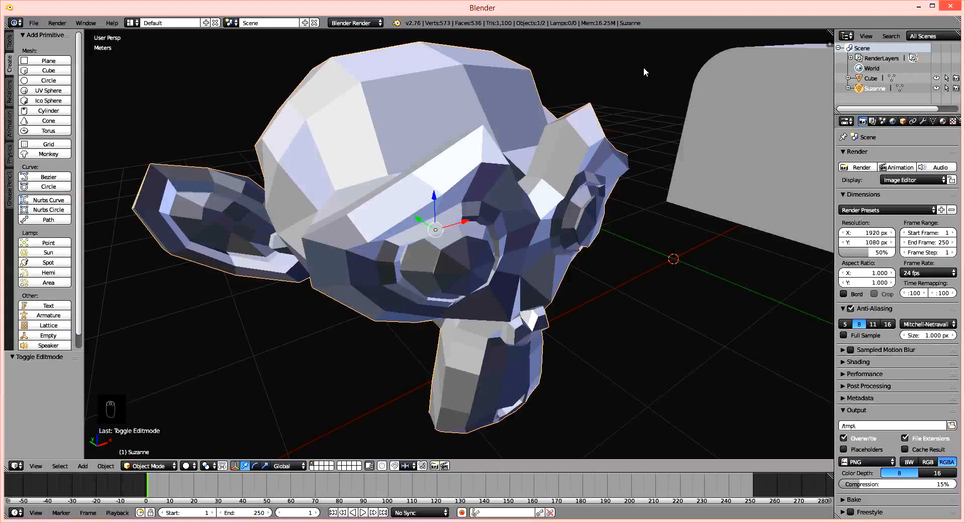
Add a Subdivision Surface modifier to the monkey.
left_click(926, 121)
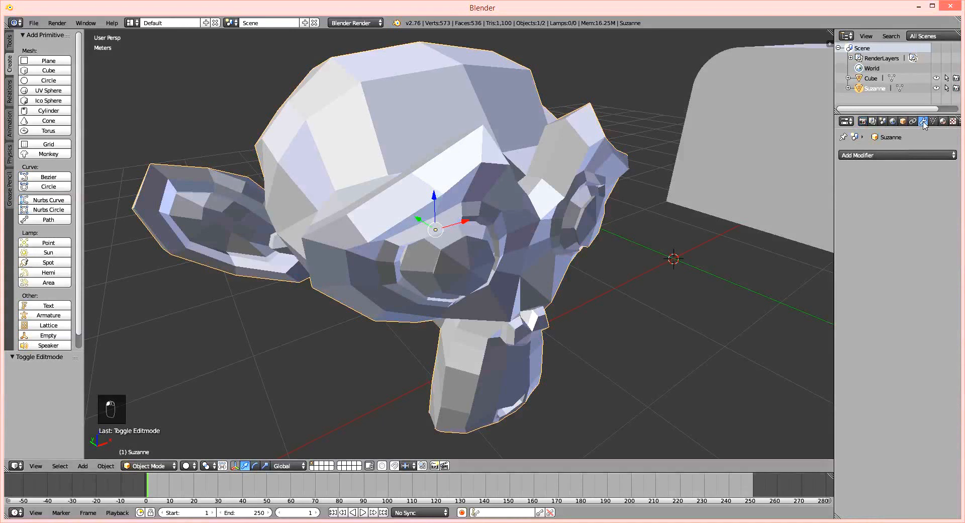
left_click(866, 155)
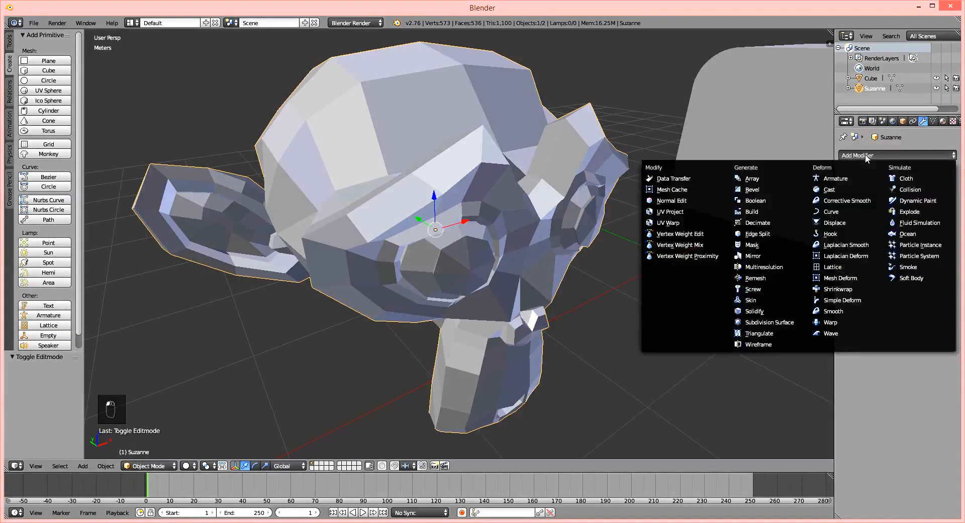
left_click(781, 322)
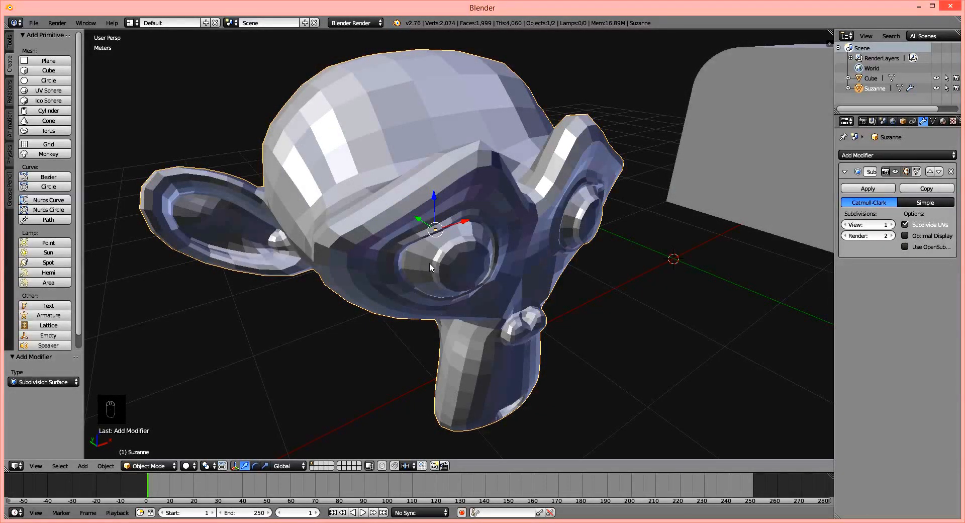
Try the modifier's view subdivisions at 0, then raise them one level at a time to 4.
left_click(845, 225)
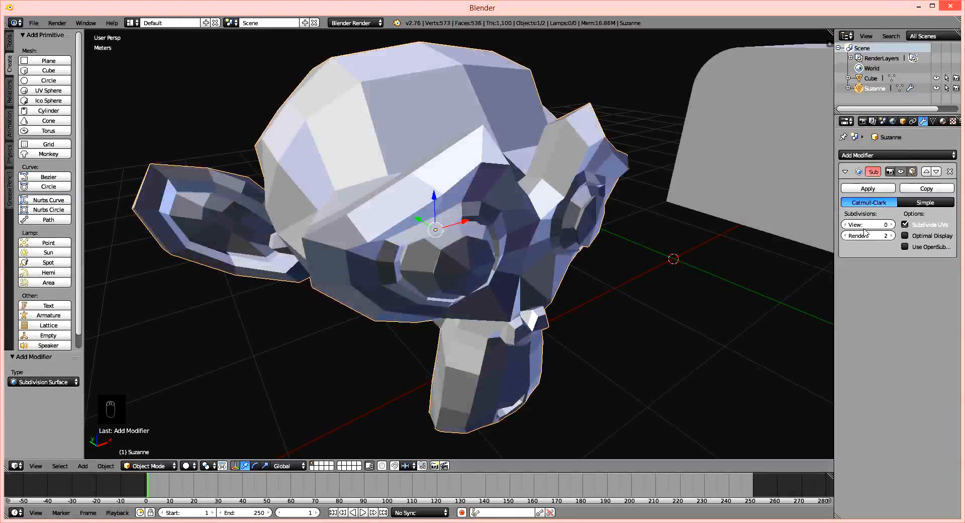
left_click(893, 224)
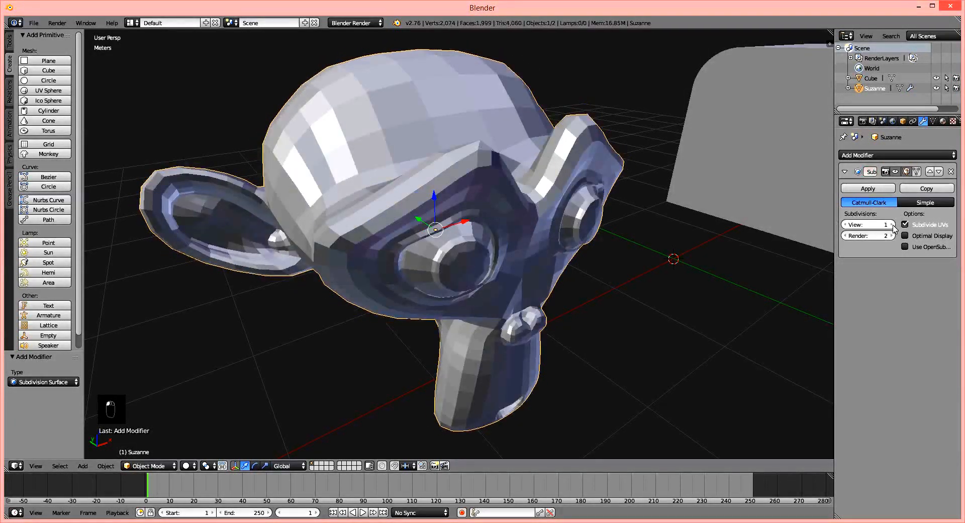
left_click(893, 225)
left_click(893, 225)
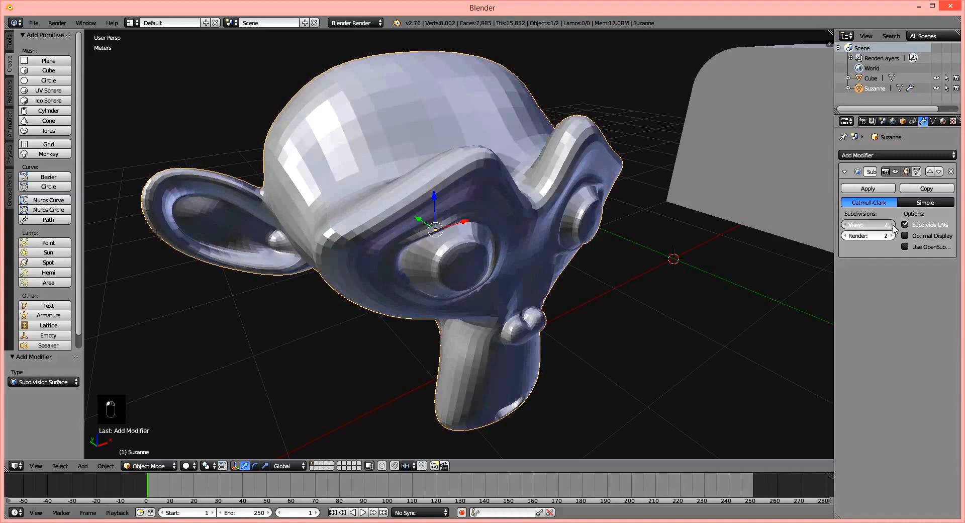
left_click(893, 225)
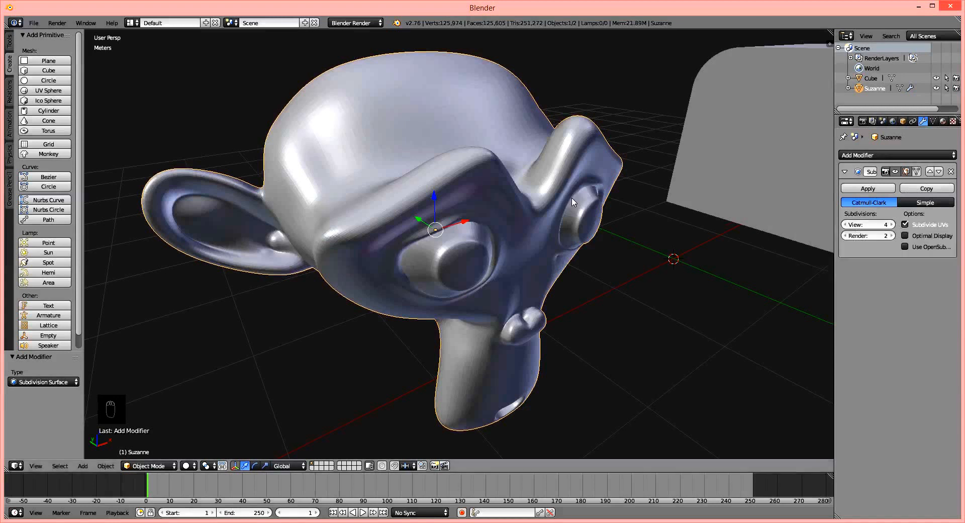
Reduce the modifier's view subdivisions to 2 and inspect the monkey's surface.
left_click(846, 225)
left_click(846, 225)
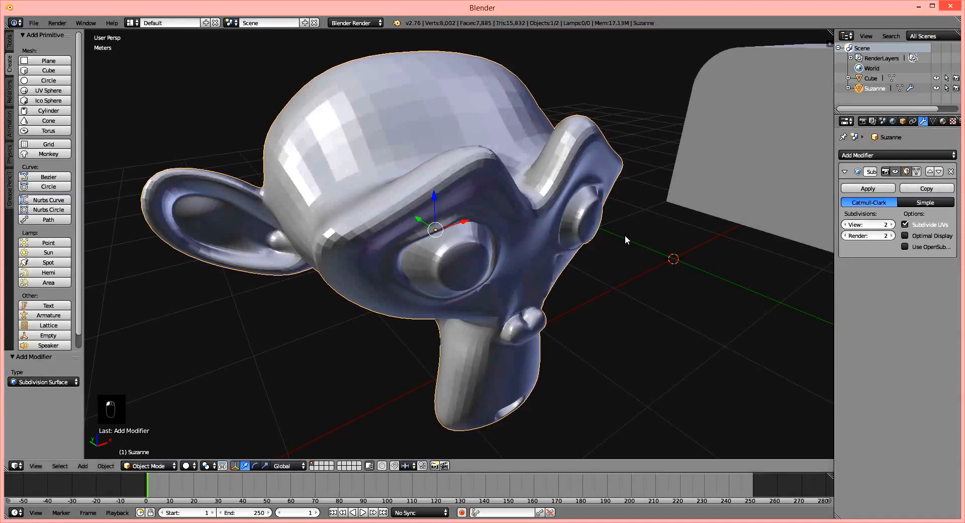
middle_click_drag(626, 267, 659, 299)
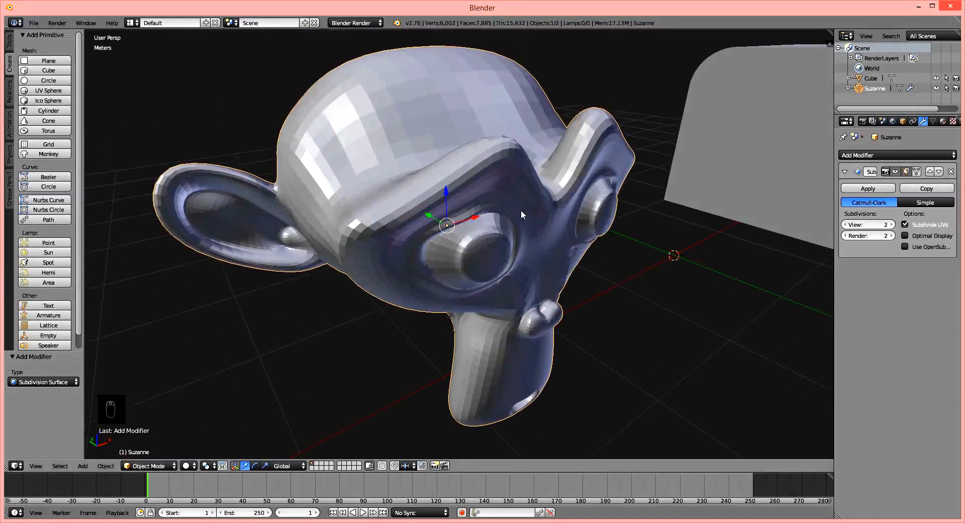
Try the modifier's view subdivisions at 1, then raise them to 3 and inspect the monkey.
left_click(845, 225)
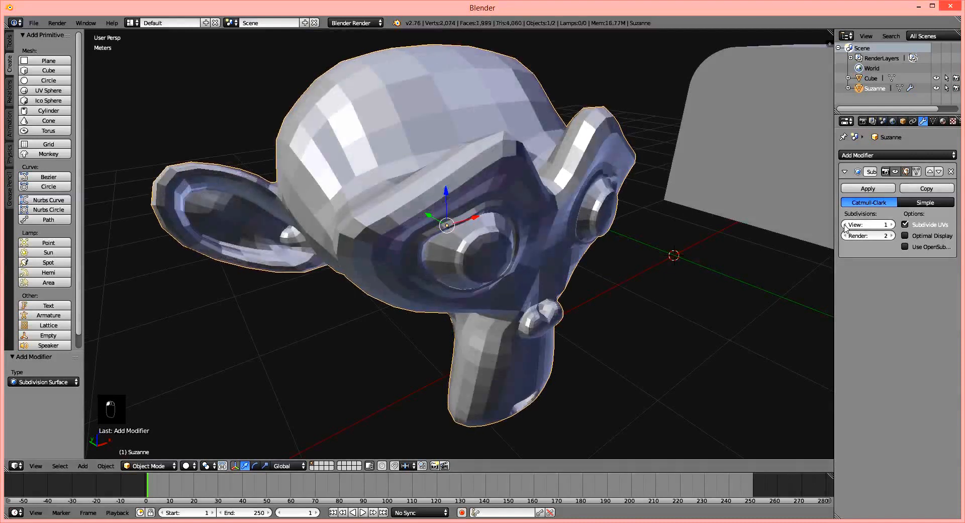
left_click(891, 225)
type("3")
key("Return")
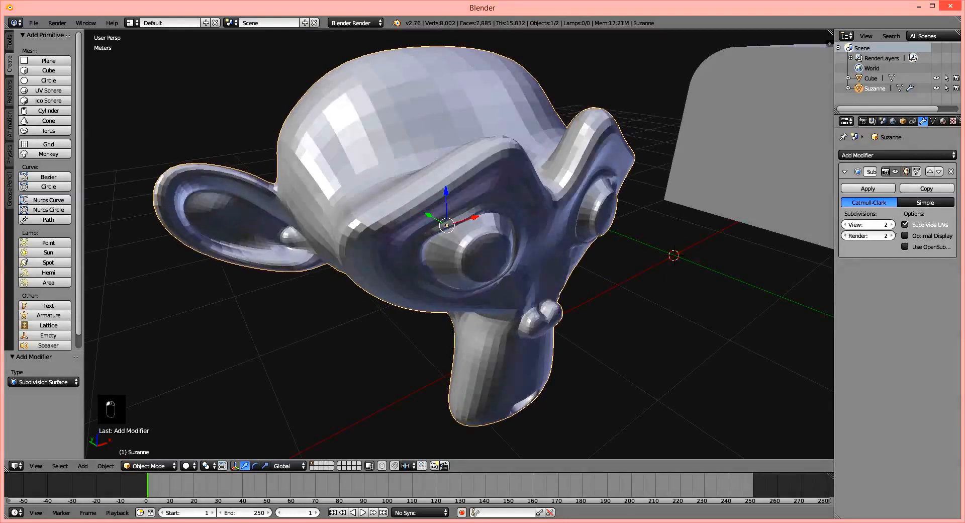
middle_click_drag(682, 272, 637, 273)
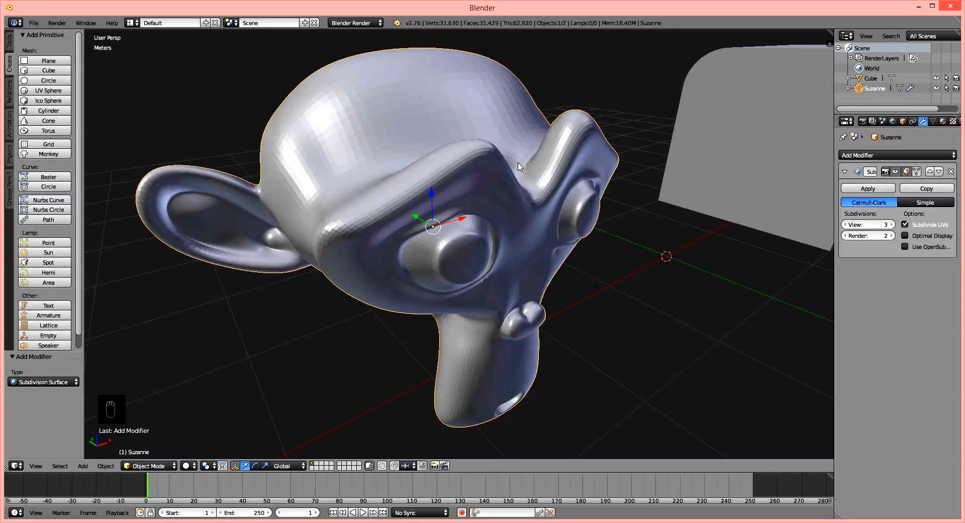
Compare smooth and flat shading on the monkey, ending with flat shading.
left_click(10, 43)
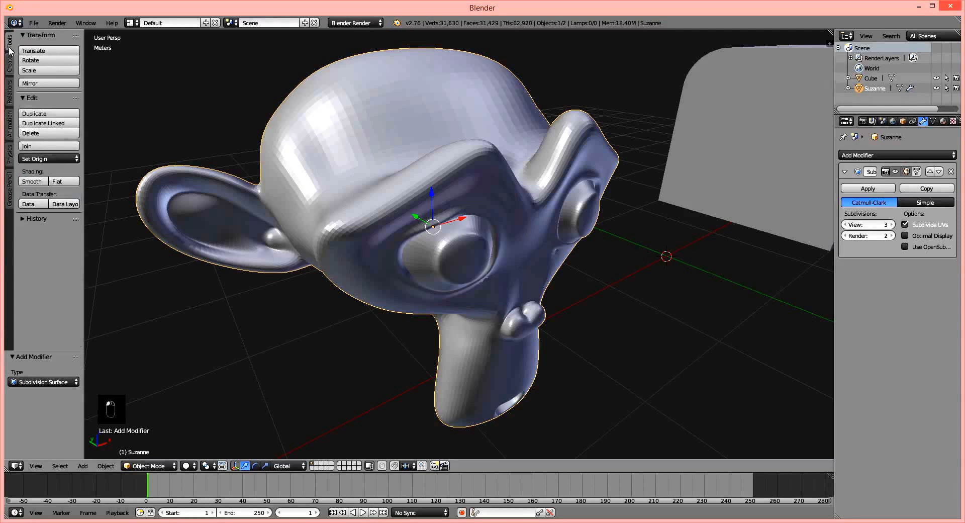
left_click(34, 186)
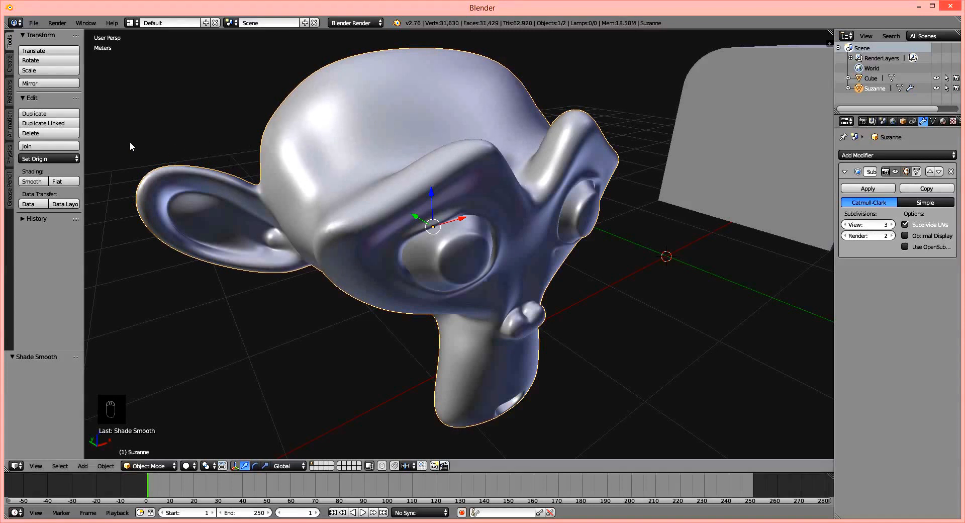
left_click(35, 179)
left_click(64, 184)
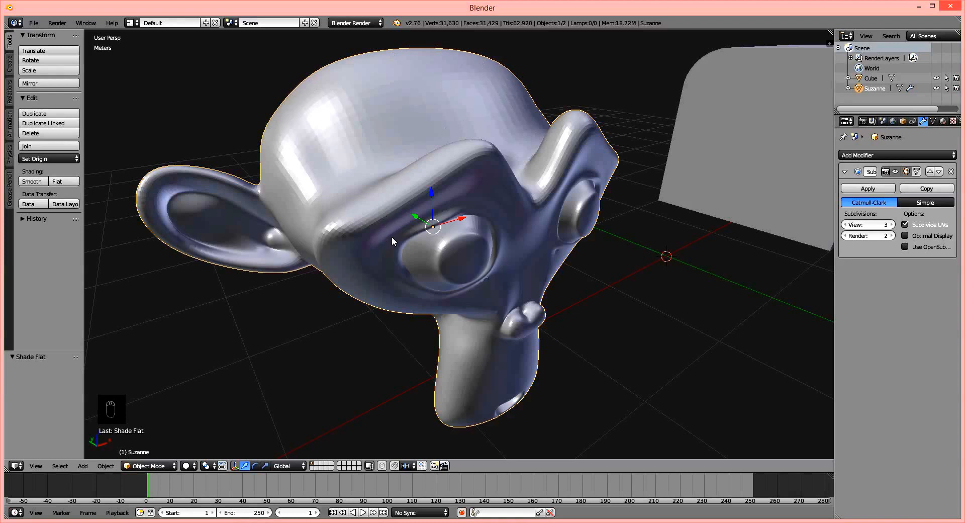
left_click(35, 184)
left_click(66, 183)
Set the Subdivision Surface modifier's view subdivisions to 2 and apply the modifier to the monkey.
left_click(894, 226)
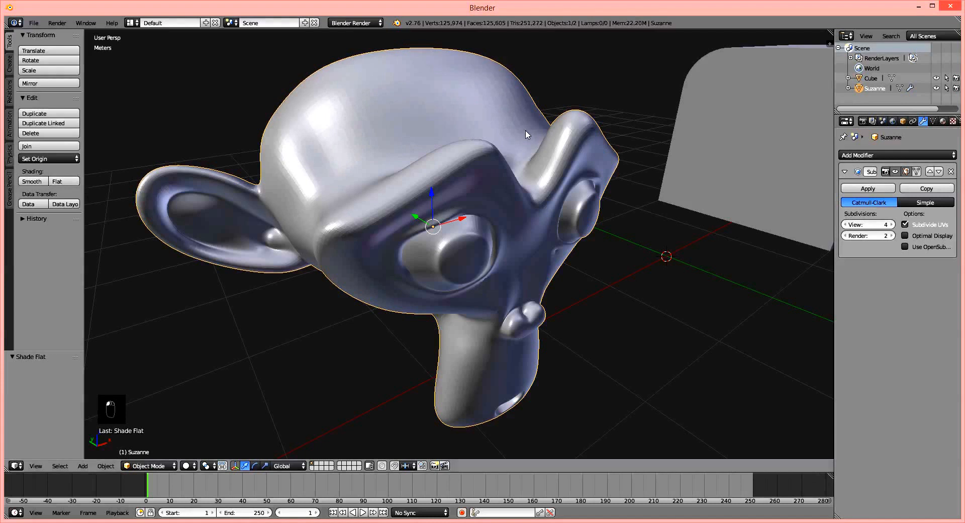
left_click(847, 224)
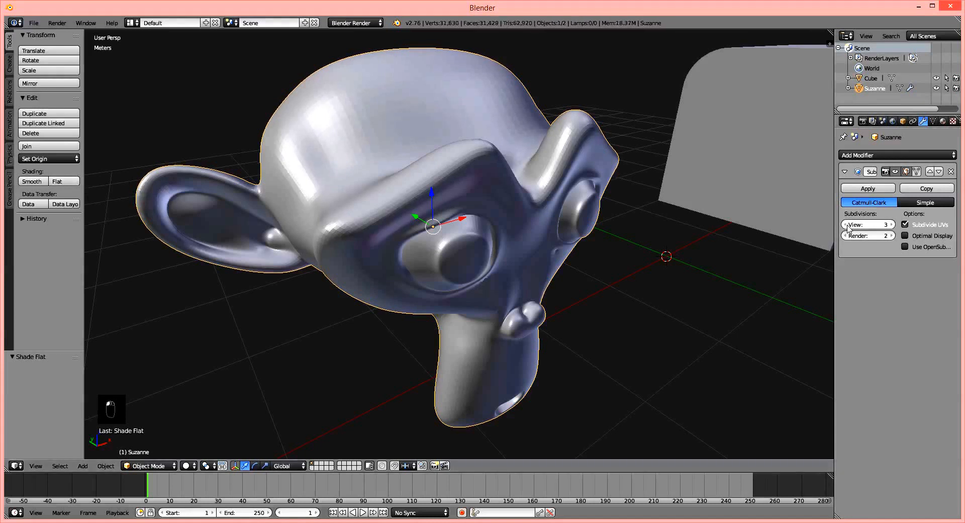
left_click(847, 225)
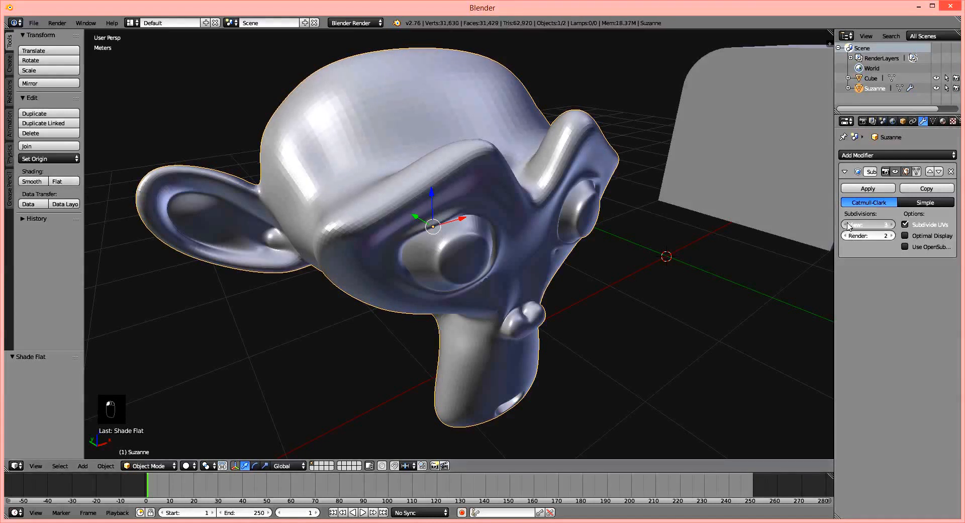
left_click(868, 189)
middle_click_drag(495, 144, 505, 142)
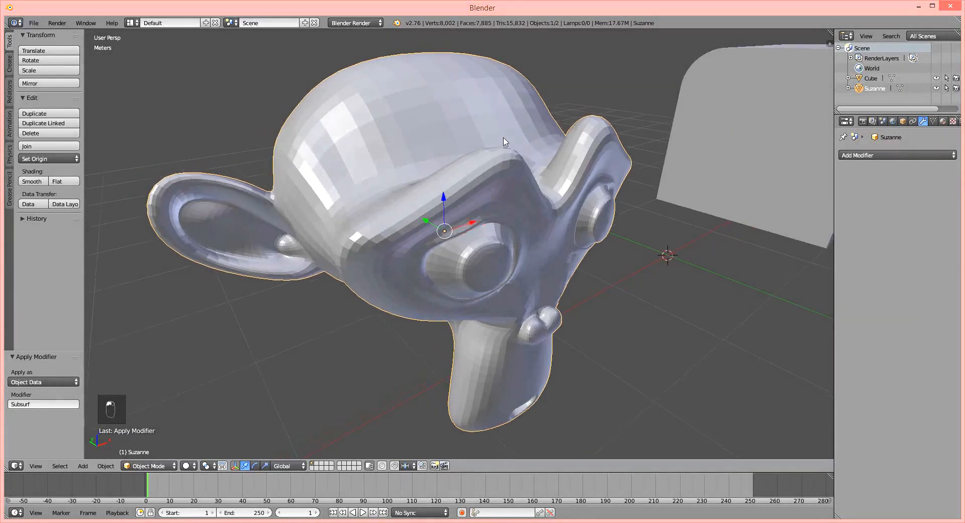
Enter edit mode, select a vertex high on the monkey's forehead and enable proportional editing.
key("Tab")
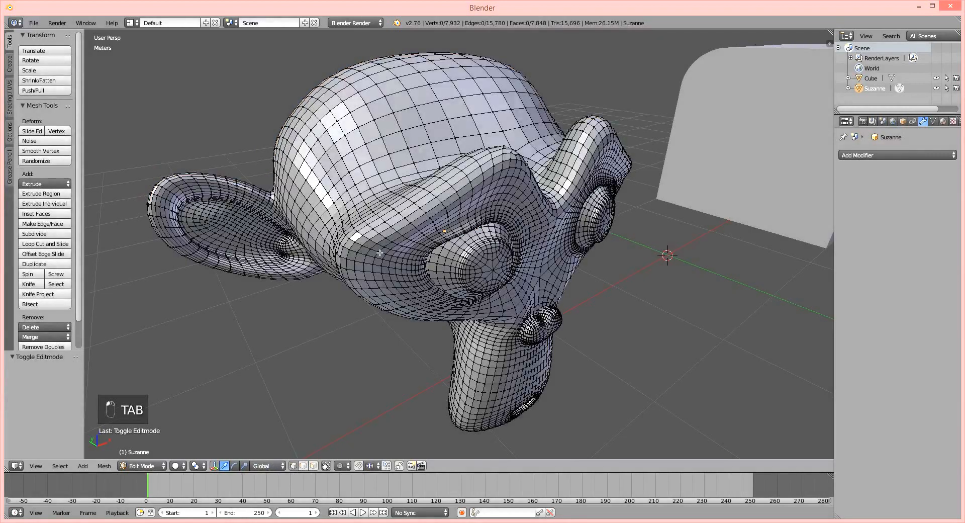
right_click(400, 134)
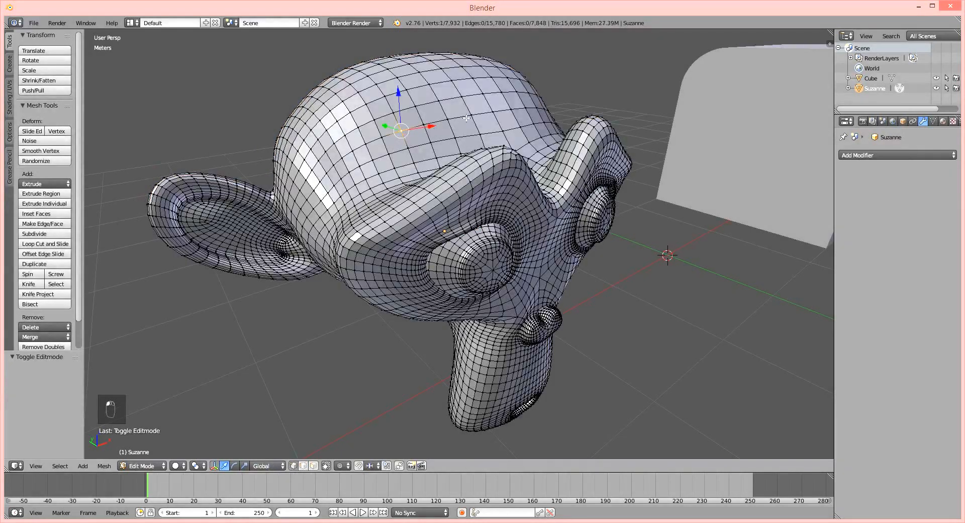
middle_click_drag(459, 137, 475, 172)
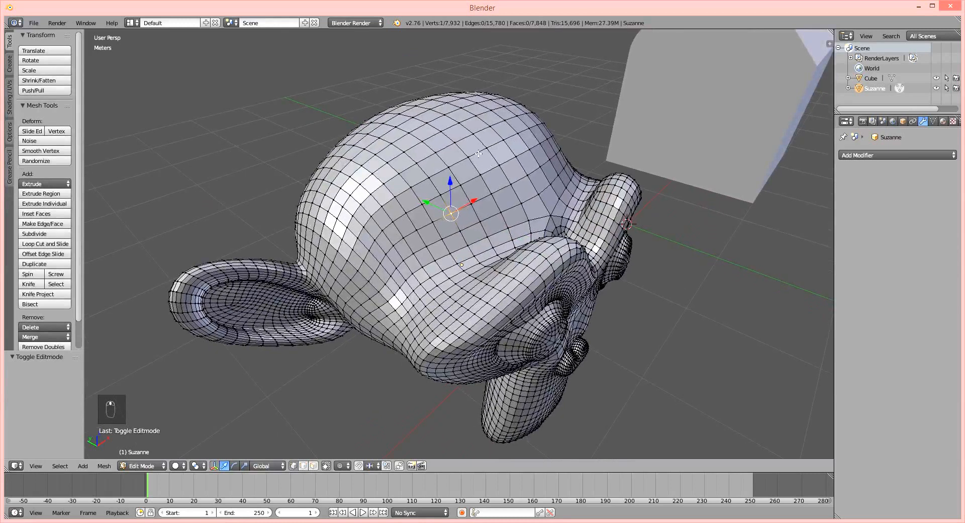
right_click(484, 151)
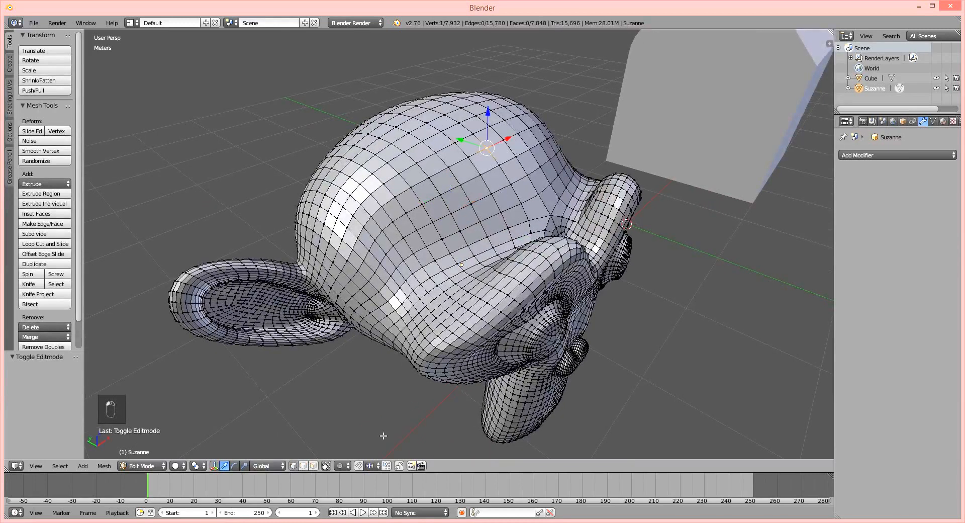
left_click(342, 465)
left_click(357, 436)
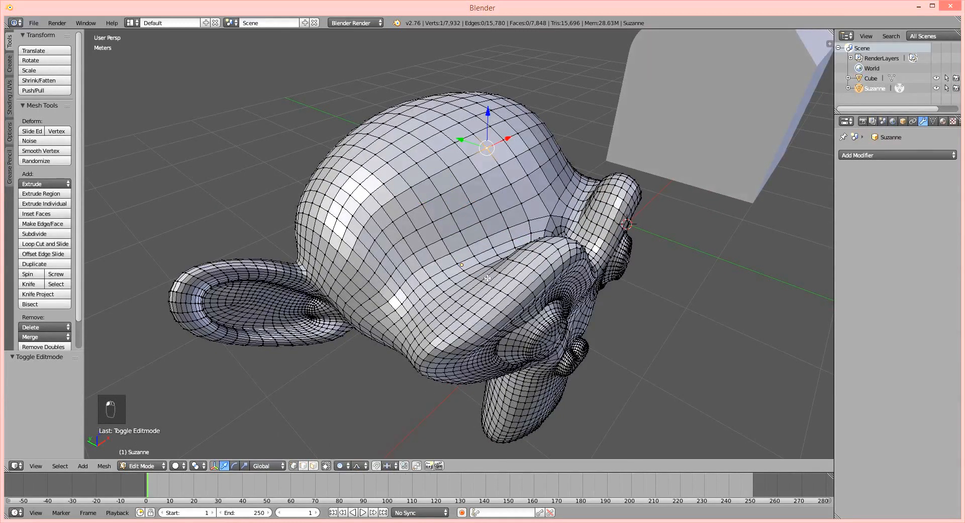
Try moving the forehead vertex with smooth proportional editing, reducing the proportional size to 0.68.
middle_click_drag(492, 159, 478, 149)
key("g")
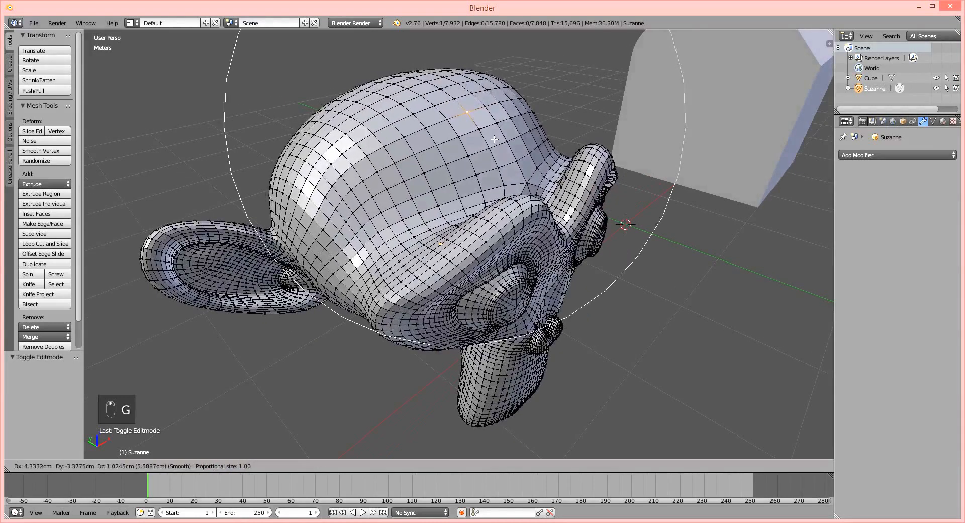
scroll(471, 128, "up", 3)
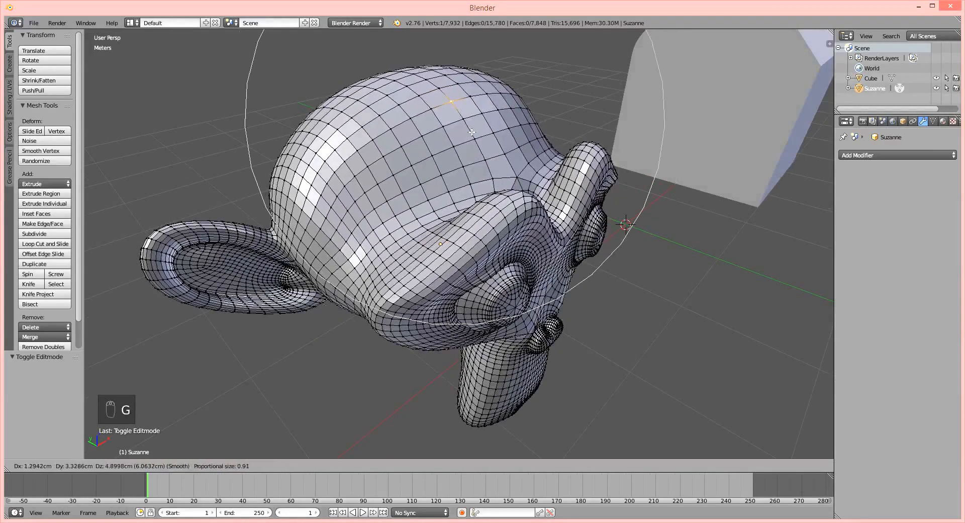
scroll(472, 131, "up", 1)
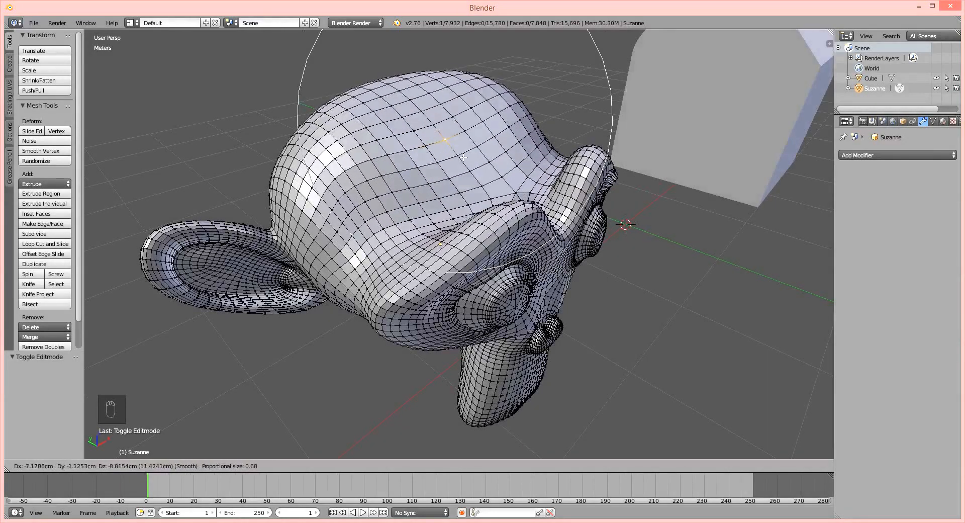
right_click(478, 144)
Select a vertex on the monkey's jaw and try moving it with proportional editing.
middle_click_drag(578, 329, 564, 284)
right_click(578, 286)
left_click(562, 281)
left_click(481, 246)
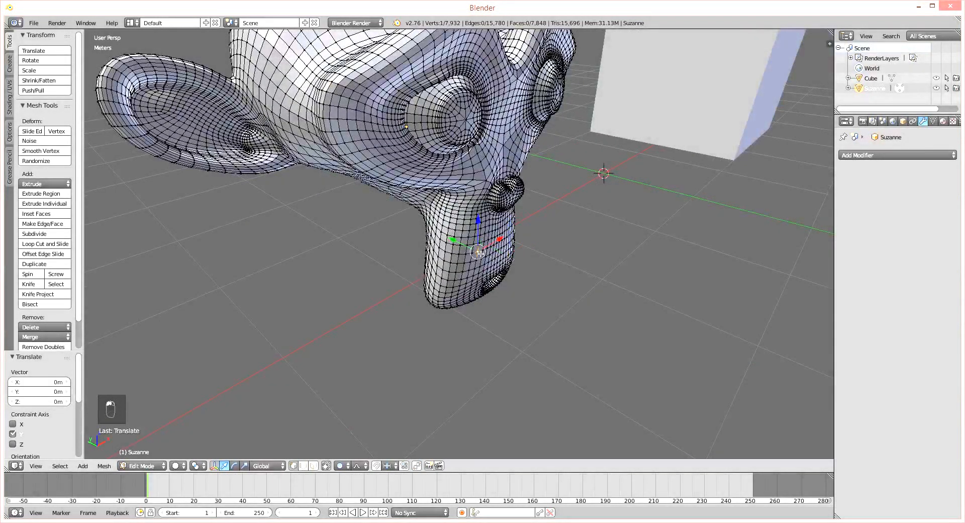
key("g")
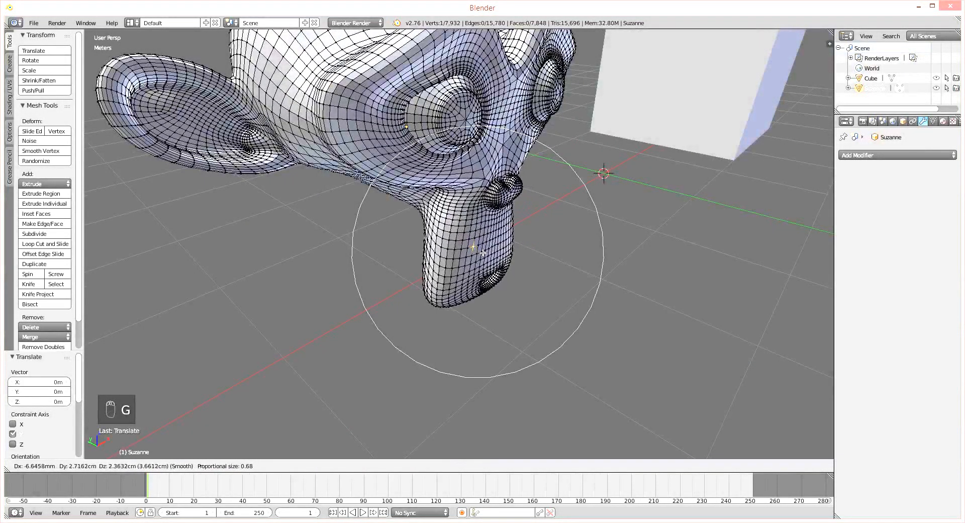
right_click(482, 255)
Select a vertex near the monkey's mouth and move it down along Z by about 19.5 cm with proportional editing.
middle_click_drag(477, 321, 480, 273)
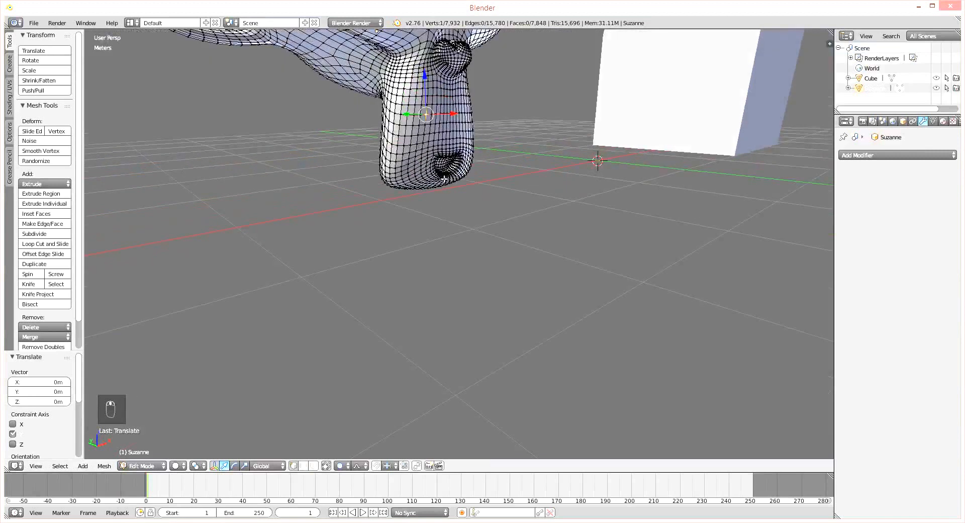
key("g")
key("z")
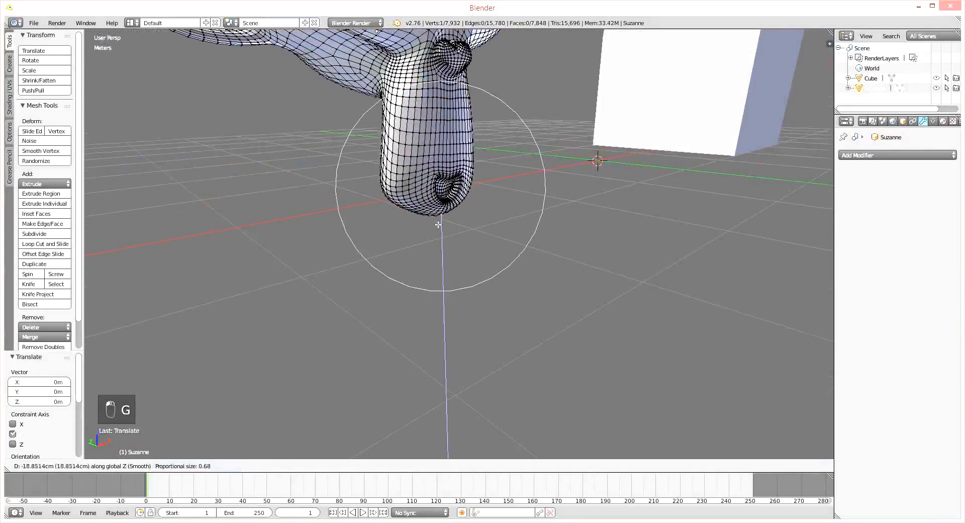
left_click(438, 216)
Widen the monkey's muzzle by pulling a vertex on each side outward with smooth proportional editing at size 0.68.
key("g")
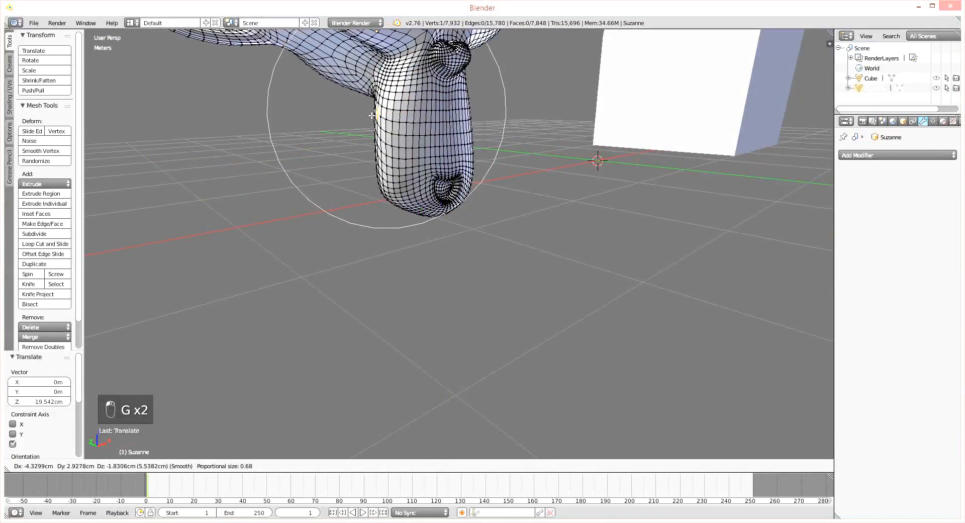
left_click(392, 121)
middle_click_drag(392, 120, 445, 239)
key("g")
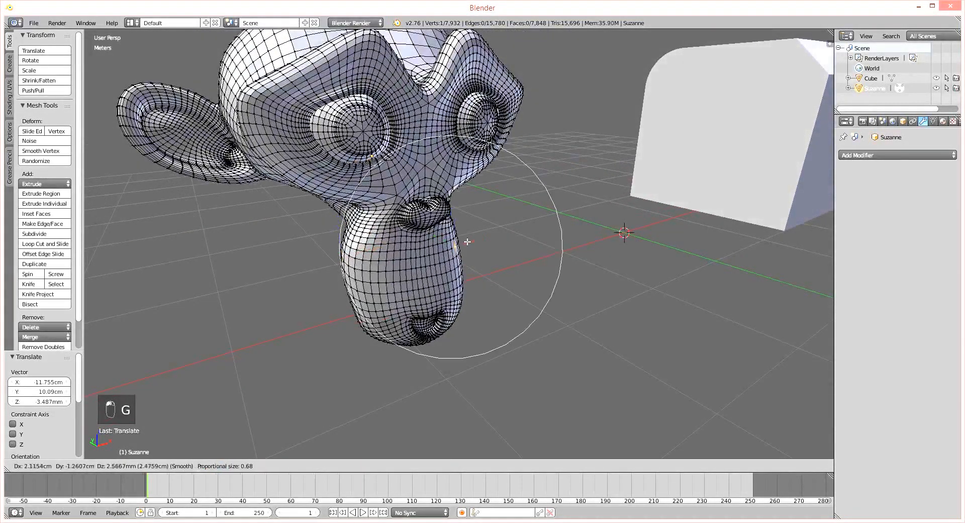
left_click(503, 266)
middle_click_drag(502, 265, 488, 193)
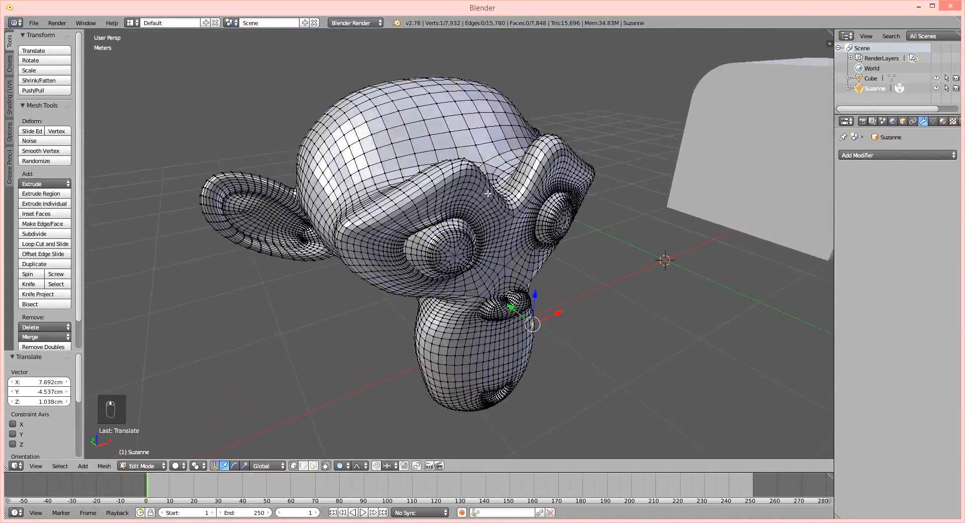
right_click(446, 123)
key("g")
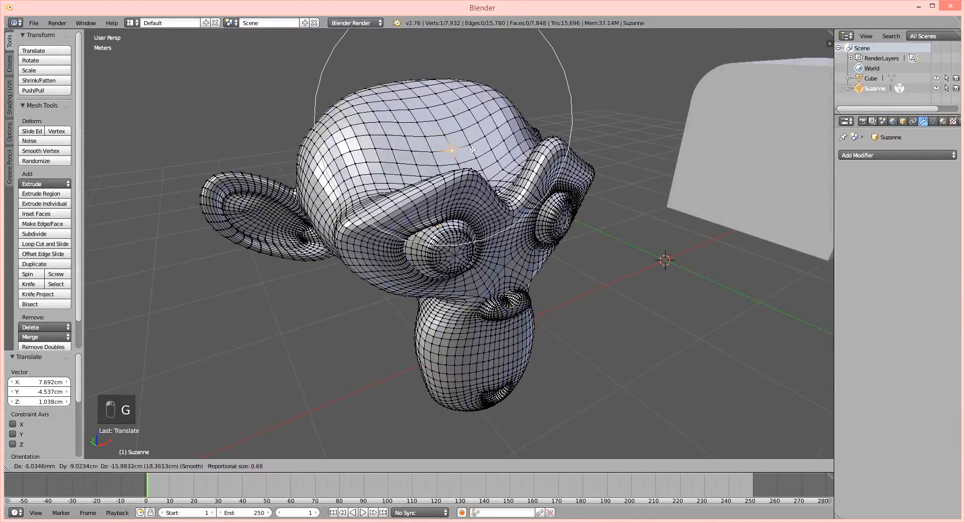
right_click(472, 150)
Select a vertex on the monkey's right brow and raise it by about 18.5 cm in Z with proportional editing.
right_click(452, 173)
middle_click_drag(478, 186, 330, 127)
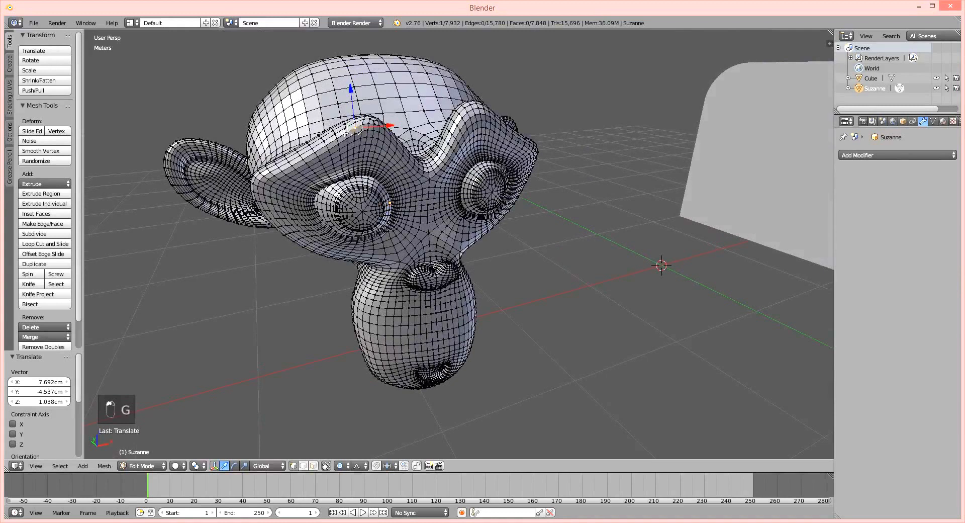
key("g")
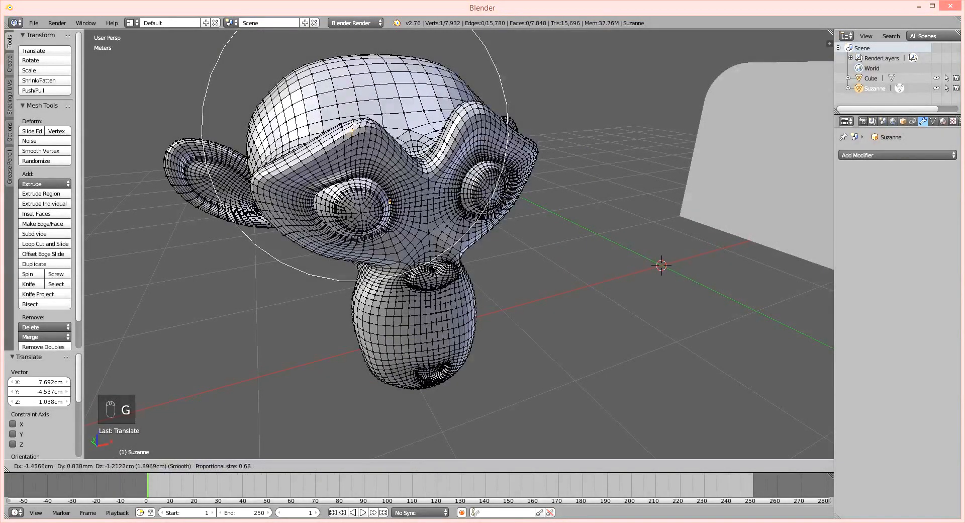
left_click(445, 138)
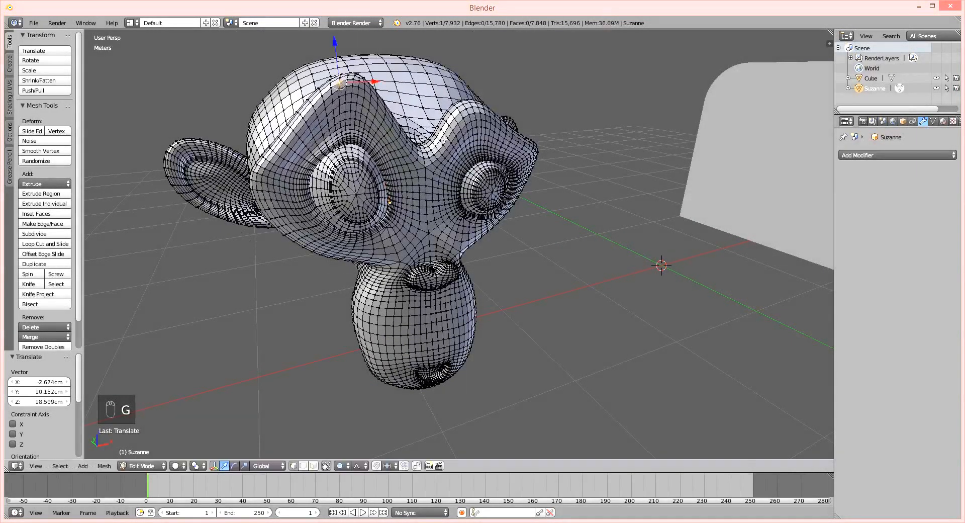
Select a vertex on the monkey's left brow and lower it by about 10.1 cm in Z with proportional editing.
right_click(473, 125)
key("g")
left_click(487, 151)
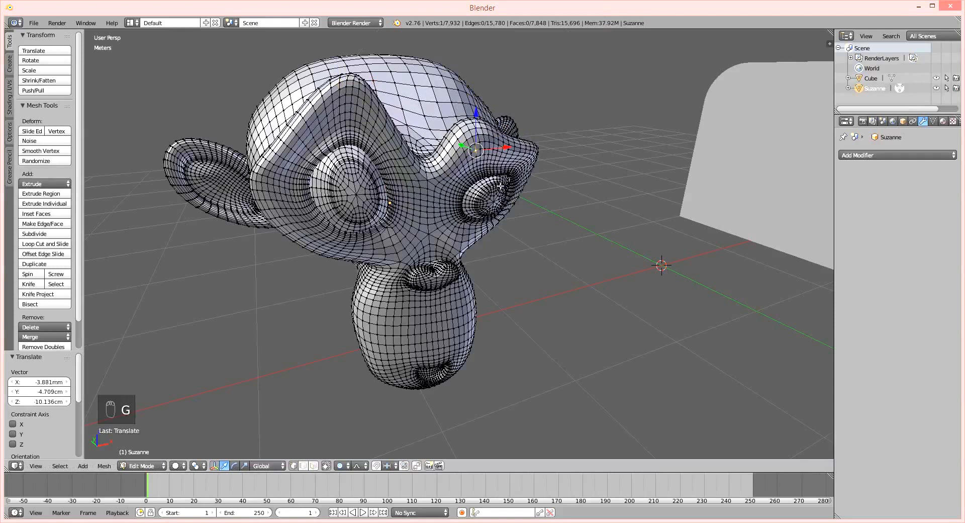
Examine the reshaped monkey head from several angles, dismissing the low-battery notification.
middle_click_drag(401, 214, 419, 213)
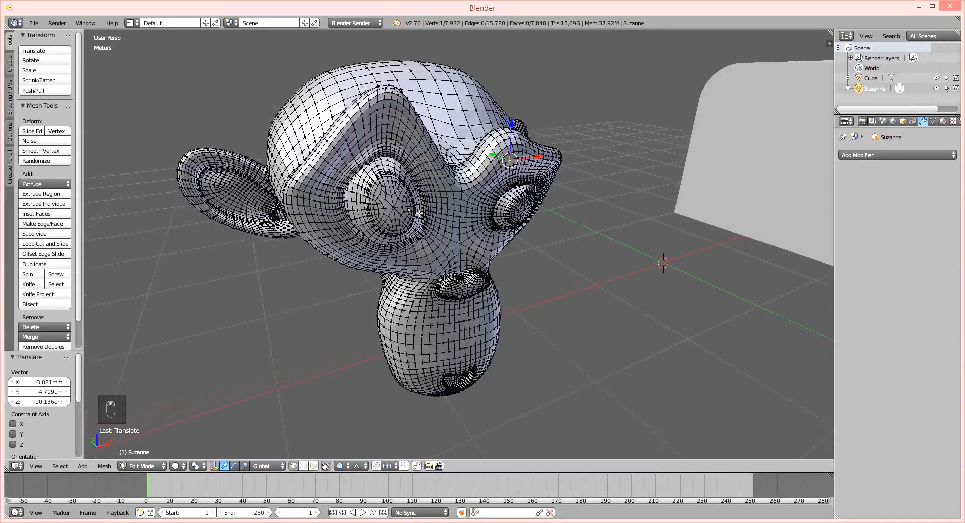
middle_click_drag(528, 271, 468, 248)
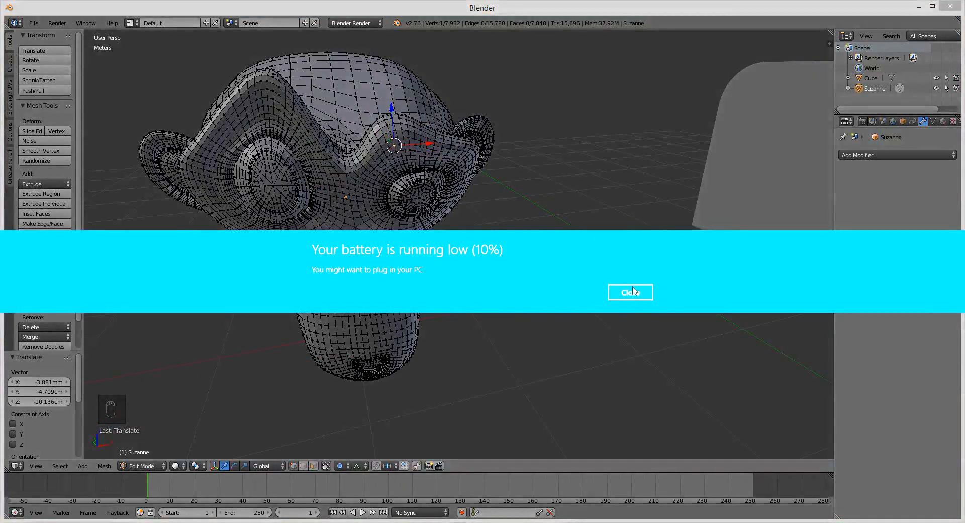
left_click(632, 291)
middle_click_drag(479, 271, 501, 276)
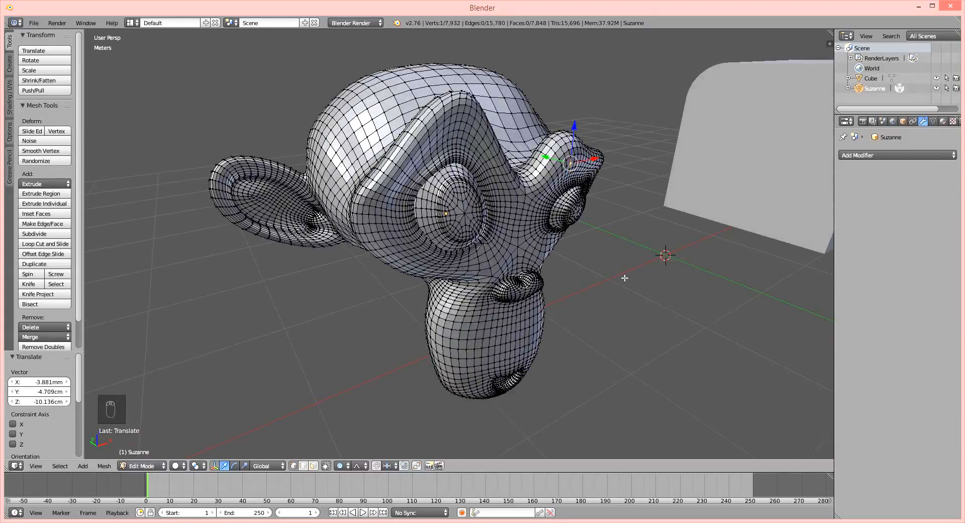
middle_click_drag(625, 278, 616, 278)
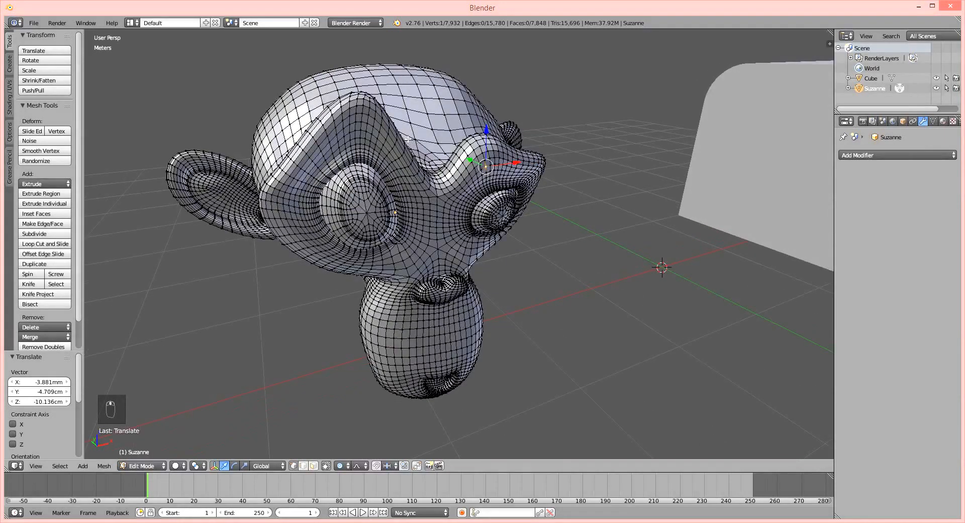
middle_click_drag(393, 172, 511, 237)
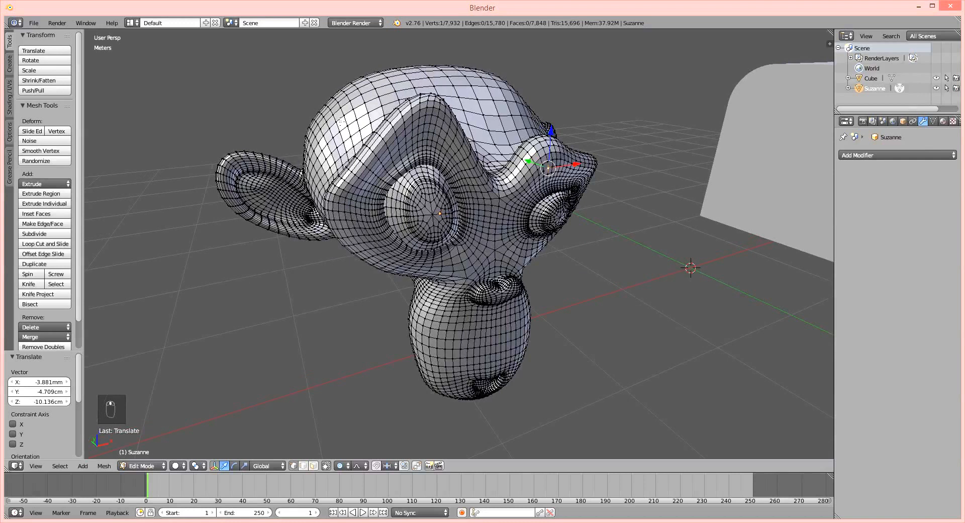